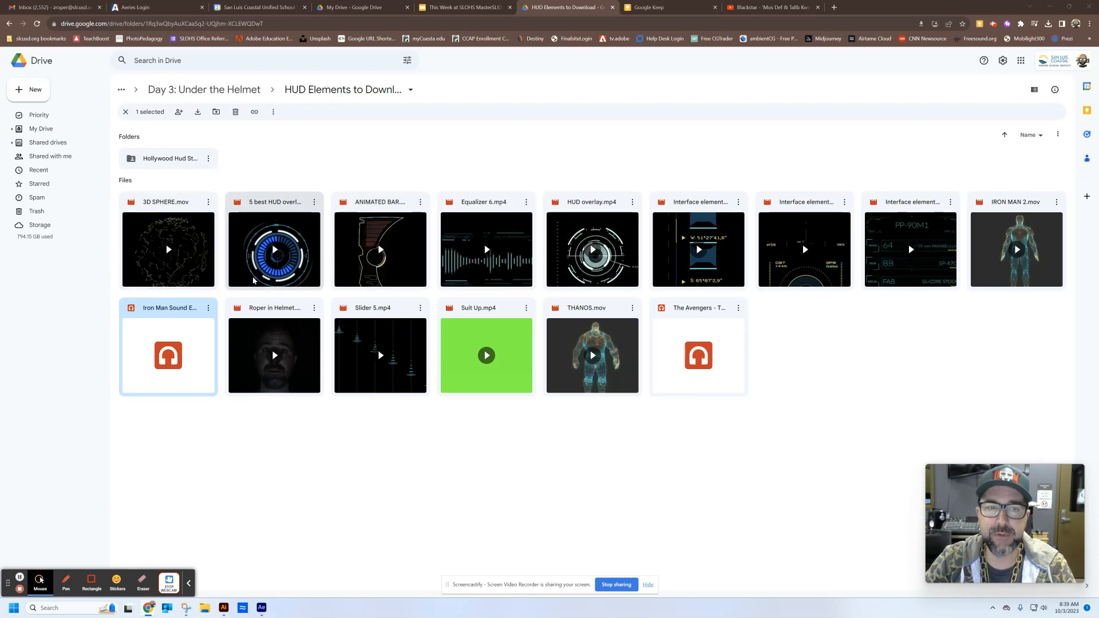
Switch to After Effects and close its home screen to reveal the empty project
{"action": "right_click", "coordinate": [305, 262]}
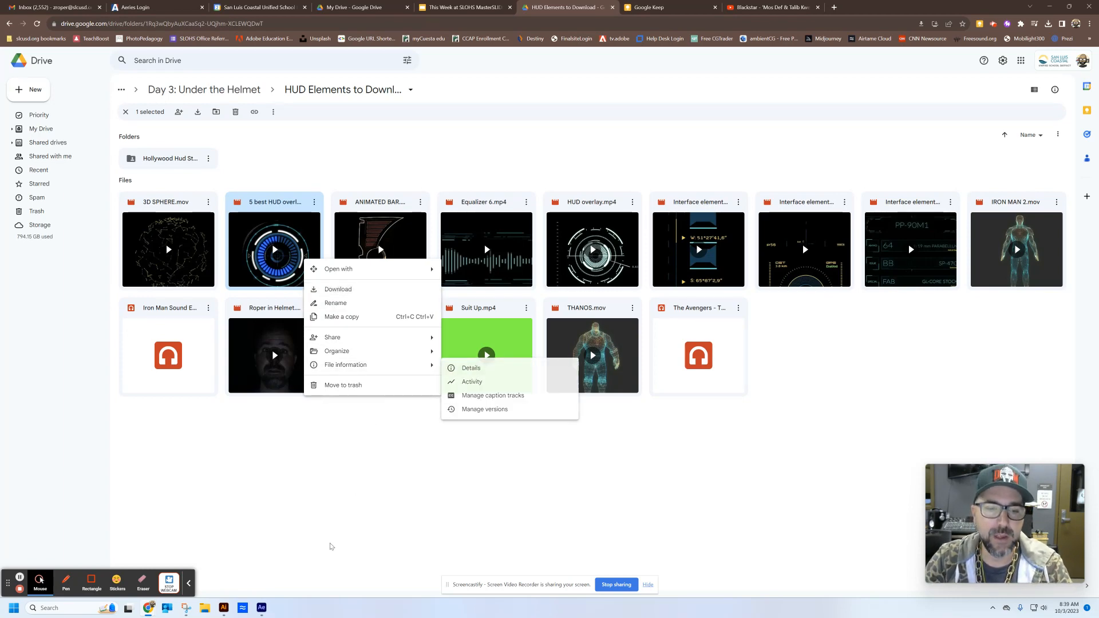
{"action": "left_click", "coordinate": [262, 607]}
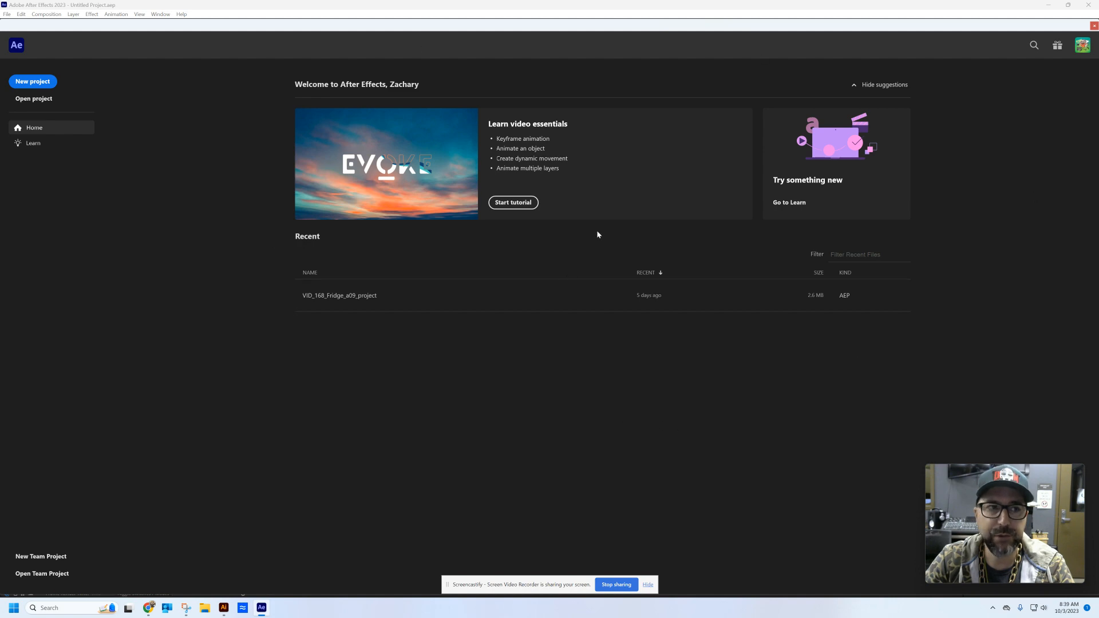
{"action": "left_click_drag", "start_coordinate": [830, 26], "coordinate": [762, 119]}
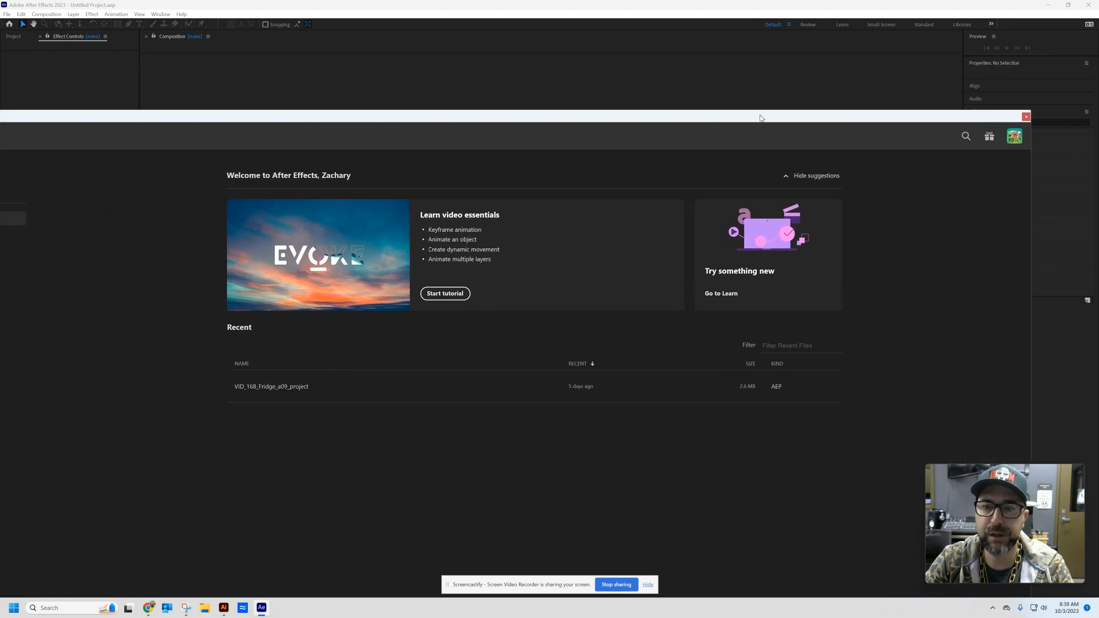
{"action": "left_click", "coordinate": [1026, 116]}
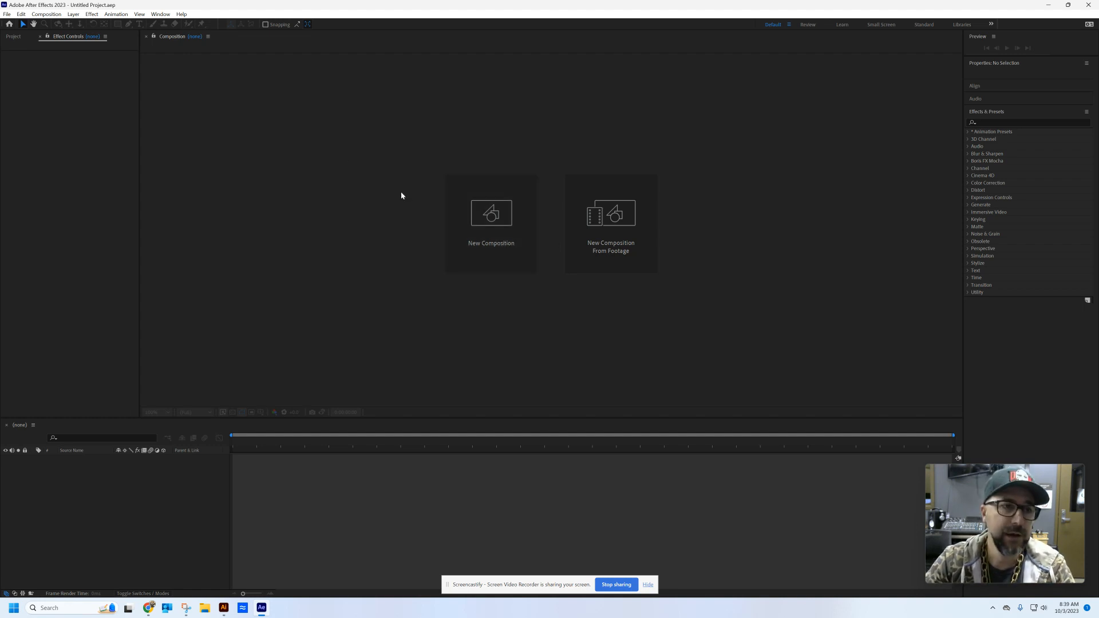
Import the helmet face video, Interface element 6, HUD overlay, THANOS, Iron Man Sound Effects and ANIMATED BAR from the Downloads folder
{"action": "left_click", "coordinate": [7, 13]}
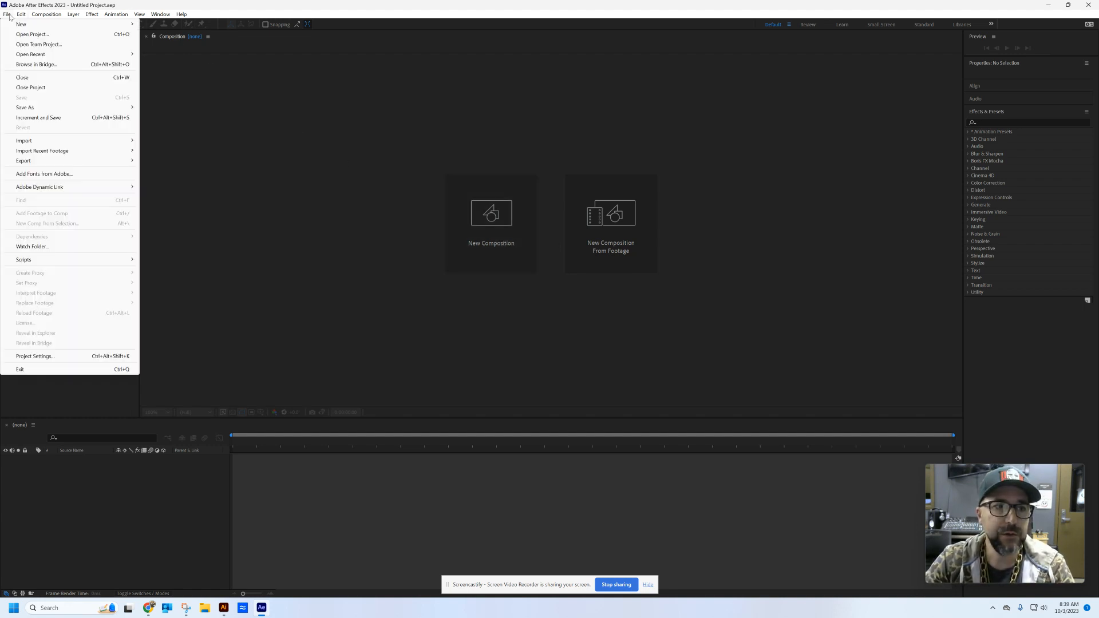
{"action": "mouse_move", "coordinate": [51, 141]}
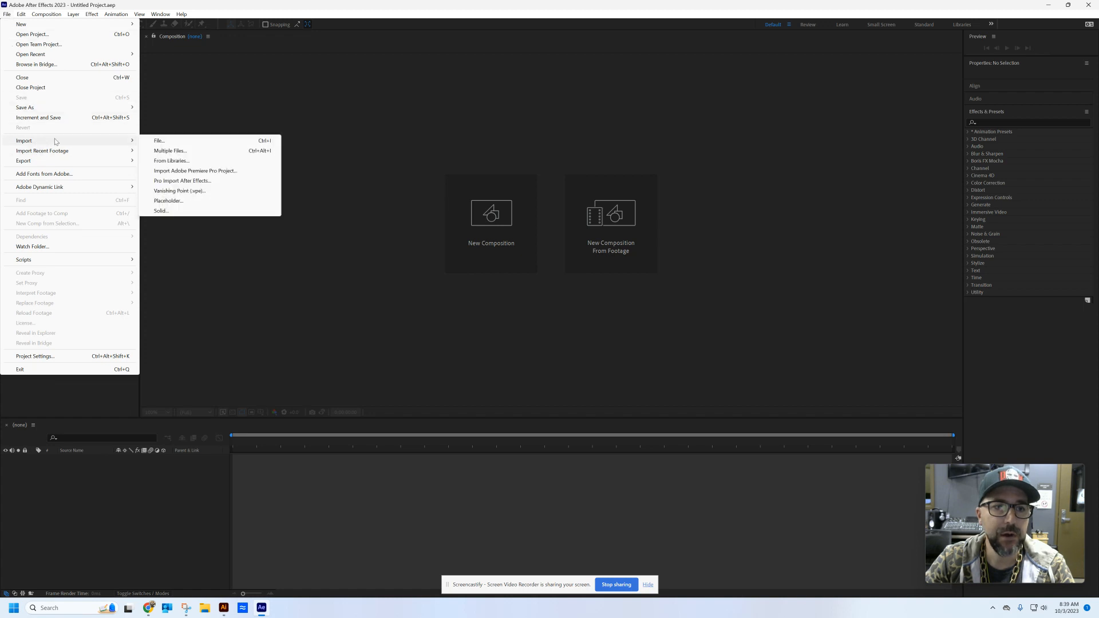
{"action": "left_click", "coordinate": [162, 142]}
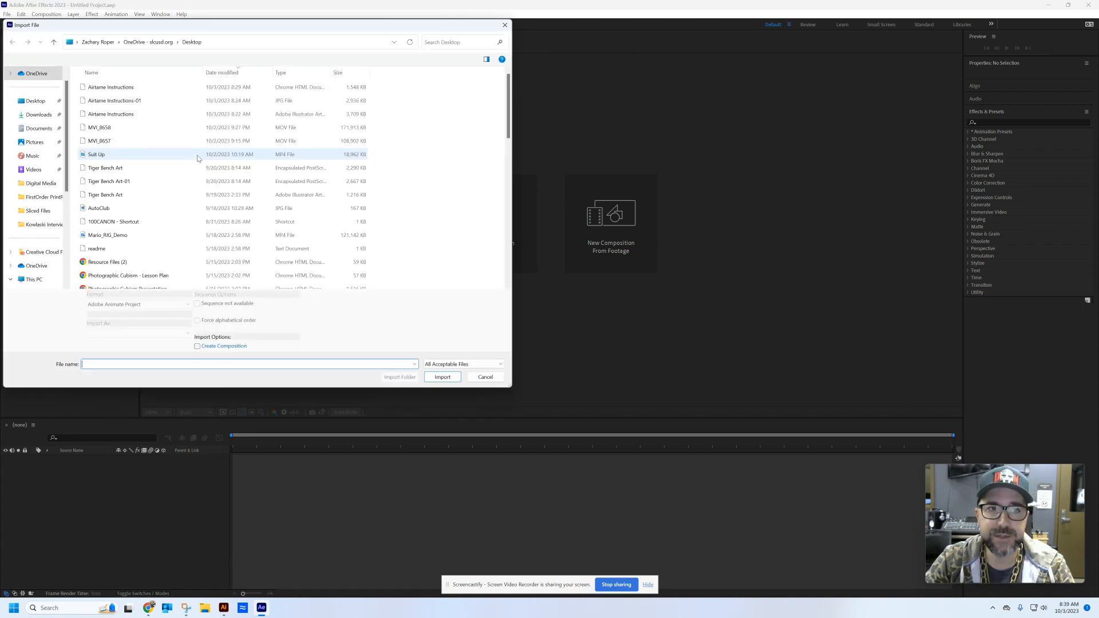
{"action": "left_click", "coordinate": [38, 115]}
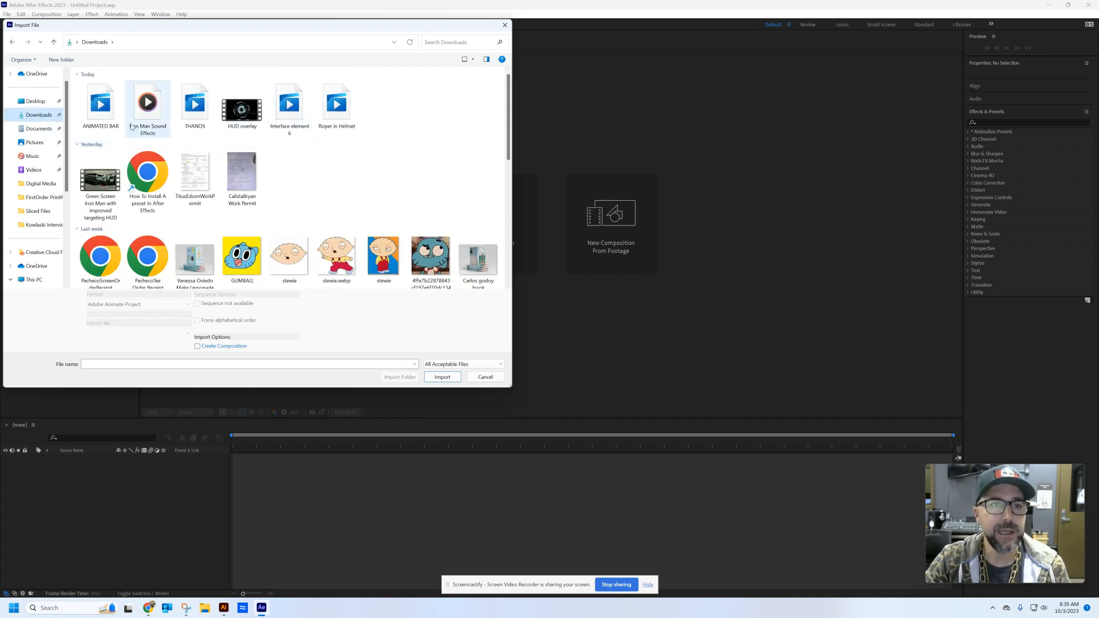
{"action": "left_click", "coordinate": [344, 119]}
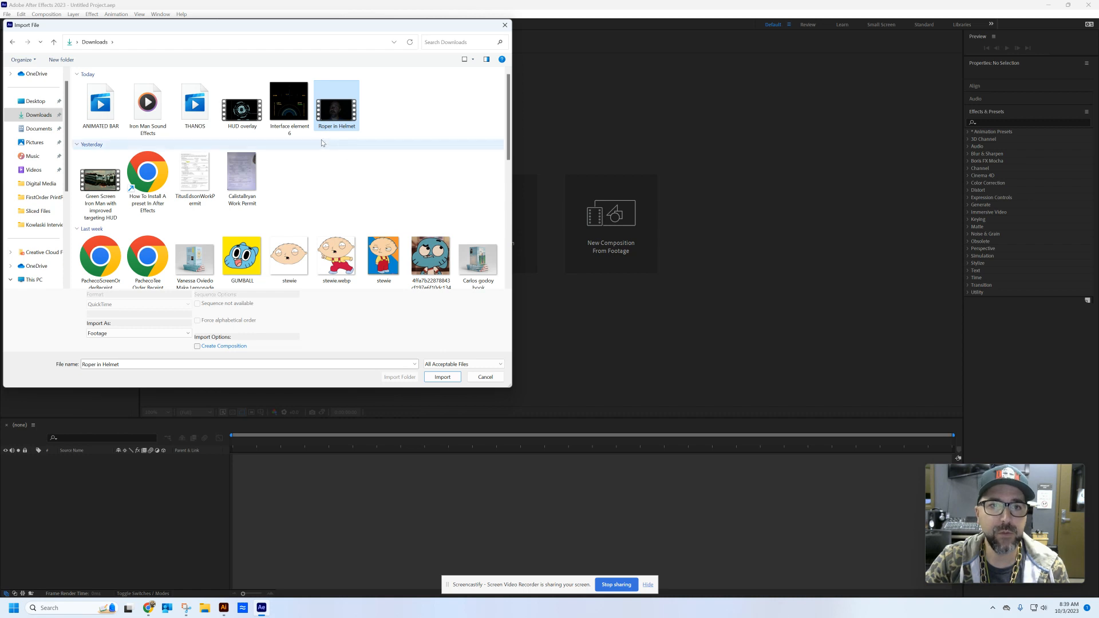
{"action": "left_click", "coordinate": [297, 119], "text": "ctrl"}
{"action": "left_click", "coordinate": [243, 114], "text": "ctrl"}
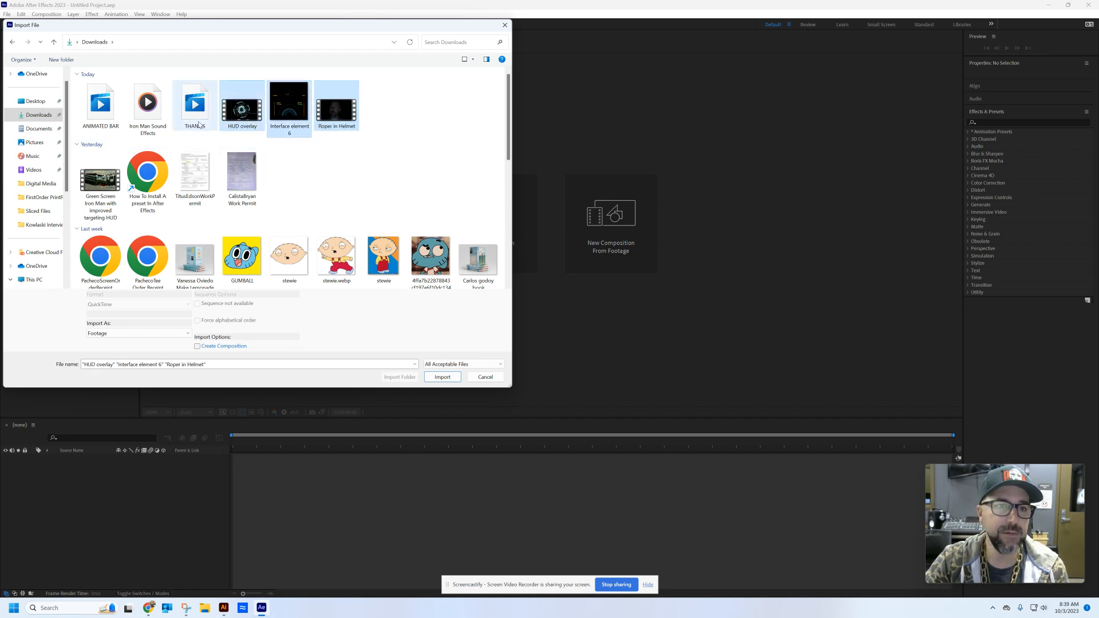
{"action": "left_click", "coordinate": [195, 111], "text": "ctrl"}
{"action": "left_click", "coordinate": [148, 115], "text": "ctrl"}
{"action": "left_click", "coordinate": [98, 120], "text": "ctrl"}
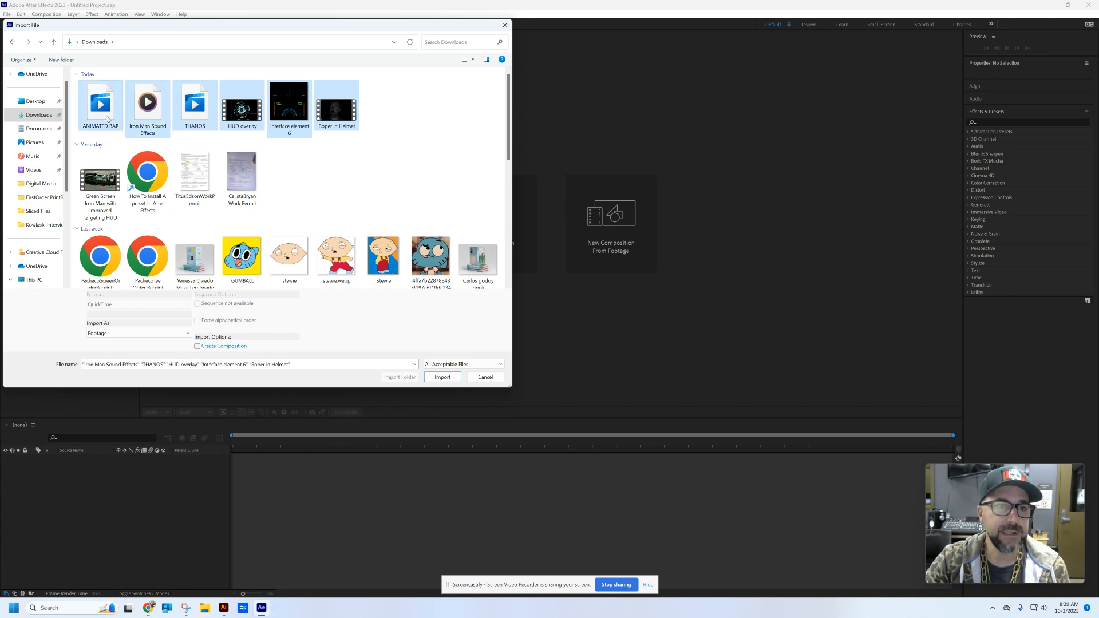
{"action": "left_click", "coordinate": [449, 378]}
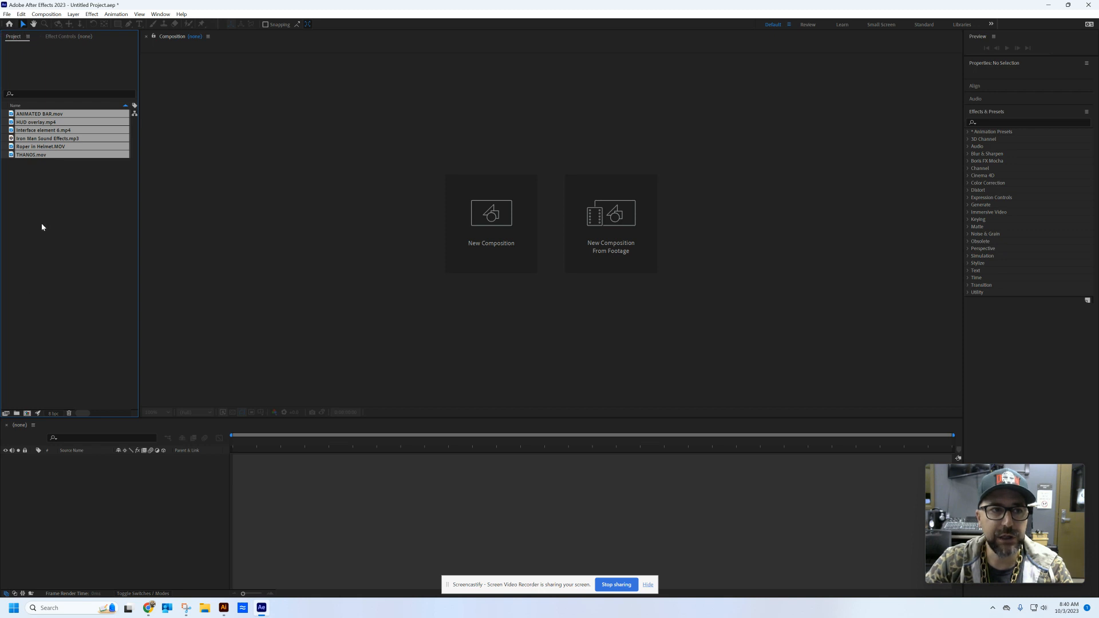
{"action": "left_click", "coordinate": [53, 234]}
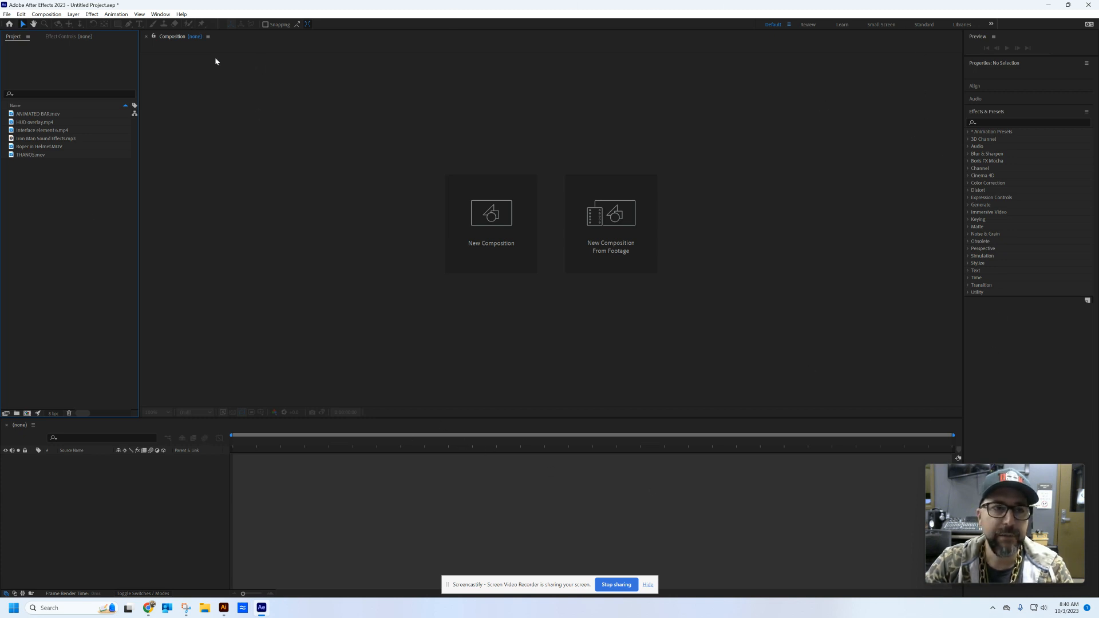
{"action": "left_click", "coordinate": [159, 15]}
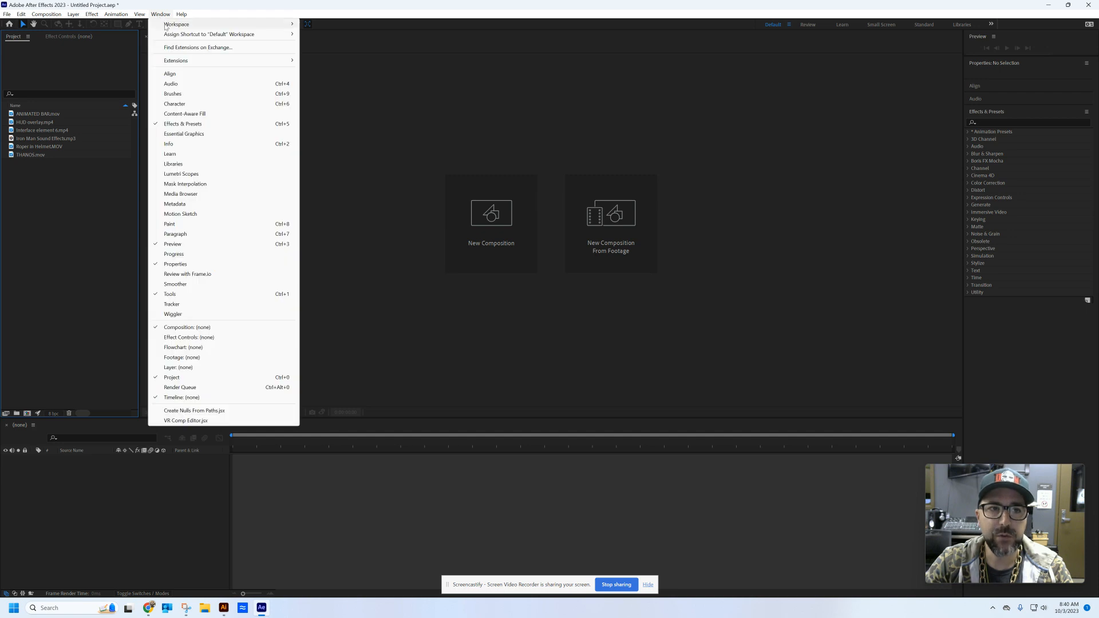
{"action": "mouse_move", "coordinate": [166, 26]}
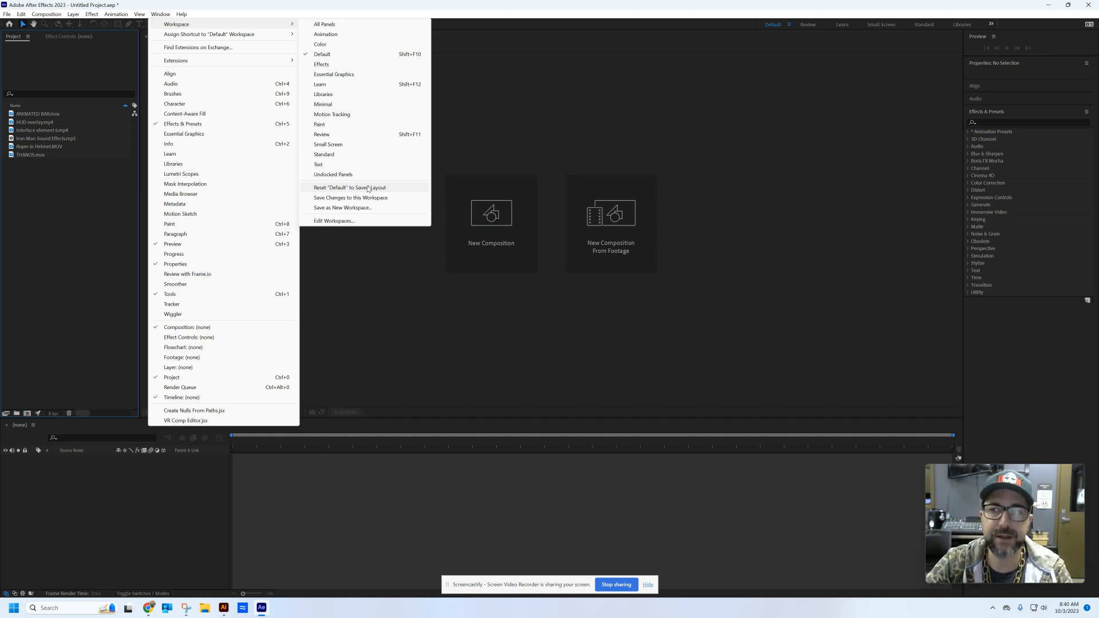
{"action": "left_click", "coordinate": [65, 218]}
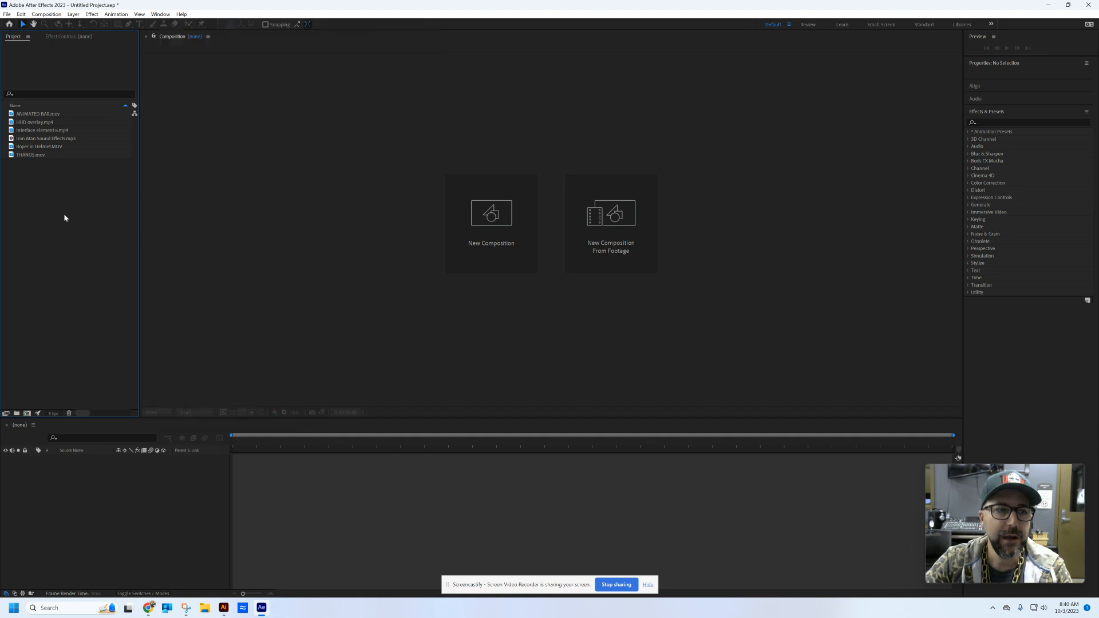
Create a composition from the helmet face MOV footage and keep the playhead at its start
{"action": "left_click", "coordinate": [33, 147]}
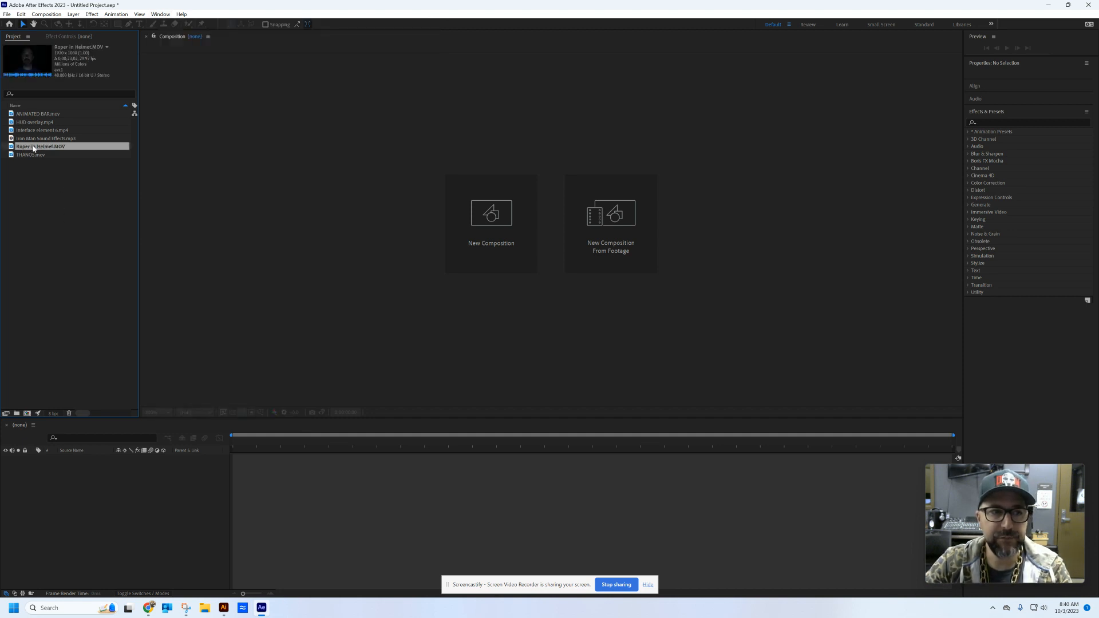
{"action": "left_click_drag", "start_coordinate": [39, 149], "coordinate": [320, 480]}
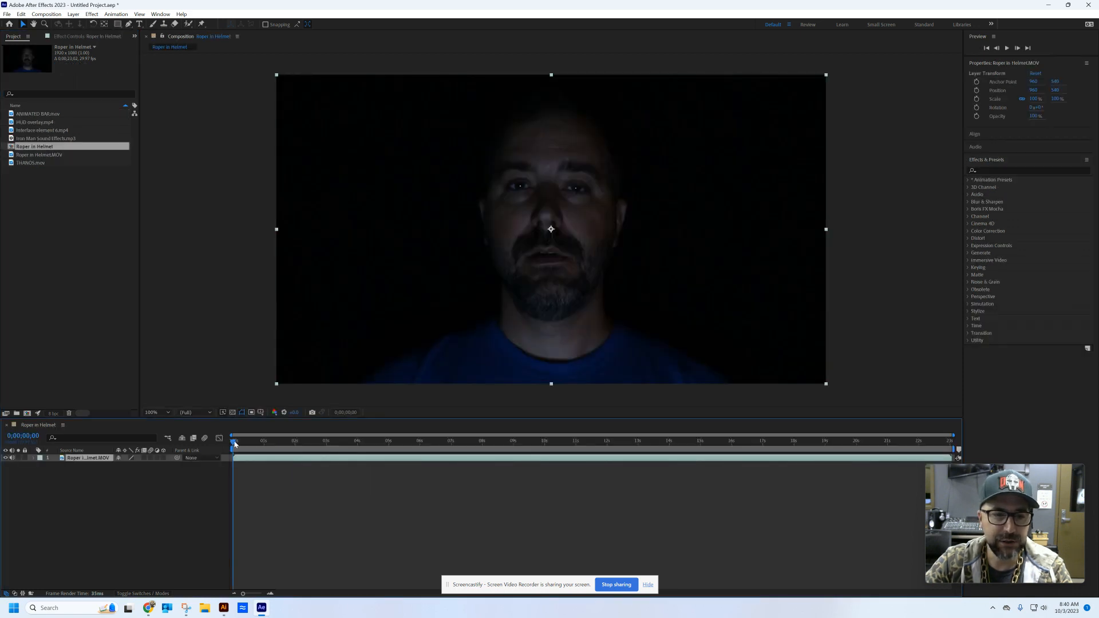
{"action": "mouse_move", "coordinate": [235, 444]}
{"action": "left_mouse_down"}
{"action": "mouse_move", "coordinate": [256, 447]}
{"action": "mouse_move", "coordinate": [225, 450]}
{"action": "mouse_move", "coordinate": [454, 464]}
{"action": "mouse_move", "coordinate": [947, 443]}
{"action": "mouse_move", "coordinate": [219, 441]}
{"action": "mouse_move", "coordinate": [931, 450]}
{"action": "mouse_move", "coordinate": [232, 450]}
{"action": "left_mouse_up"}
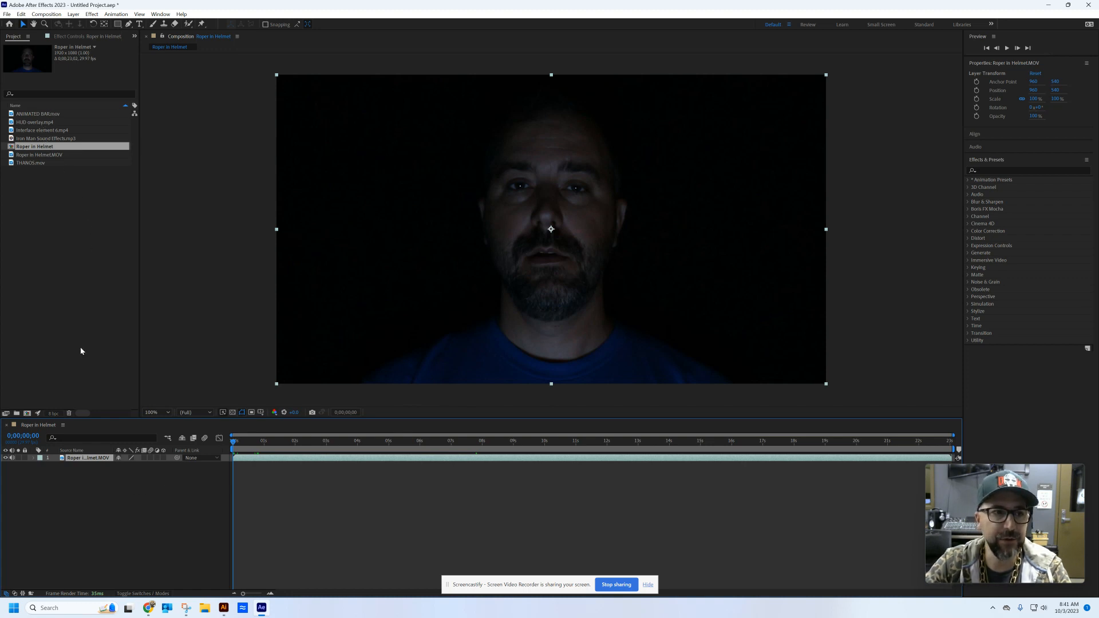
Add ANIMATED BAR.mov as a layer above the face footage and expand its transform properties
{"action": "left_click", "coordinate": [45, 114]}
{"action": "left_click_drag", "start_coordinate": [46, 114], "coordinate": [85, 458]}
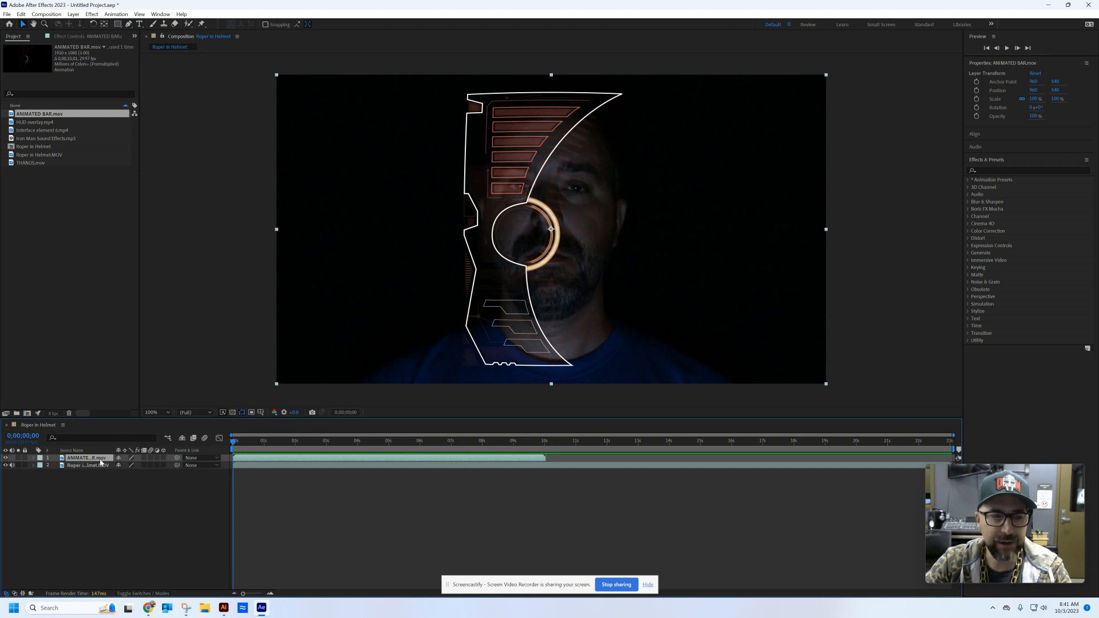
{"action": "left_click", "coordinate": [33, 459]}
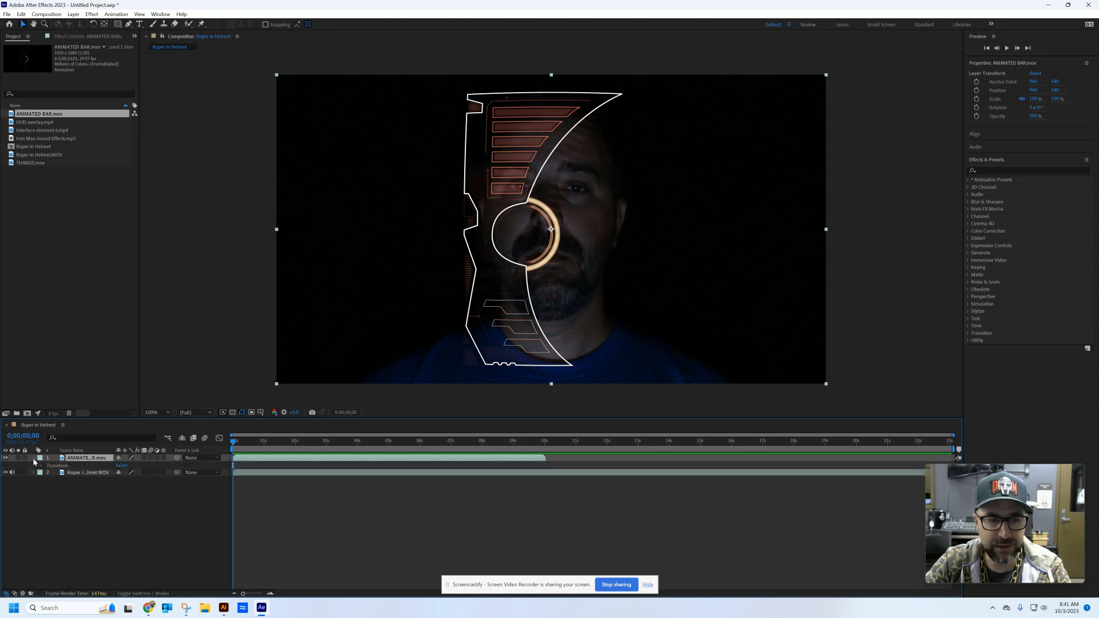
{"action": "left_click", "coordinate": [40, 467]}
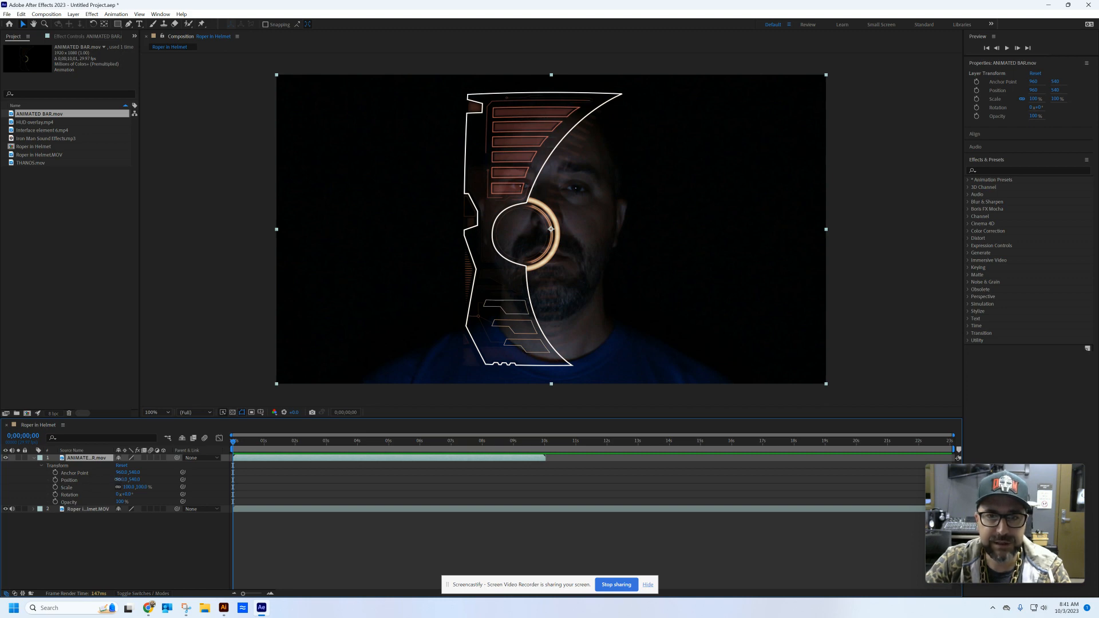
Scale the ANIMATED BAR layer to 76% and place it beside the face at about position 549, 495
{"action": "left_click_drag", "start_coordinate": [119, 480], "coordinate": [2, 477]}
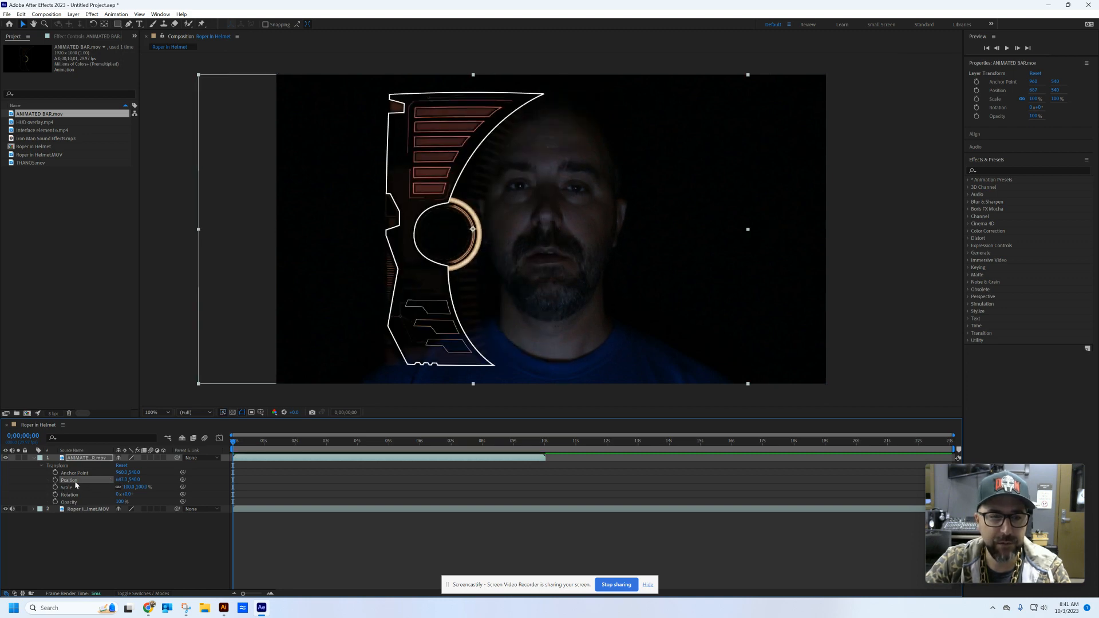
{"action": "left_click", "coordinate": [121, 479]}
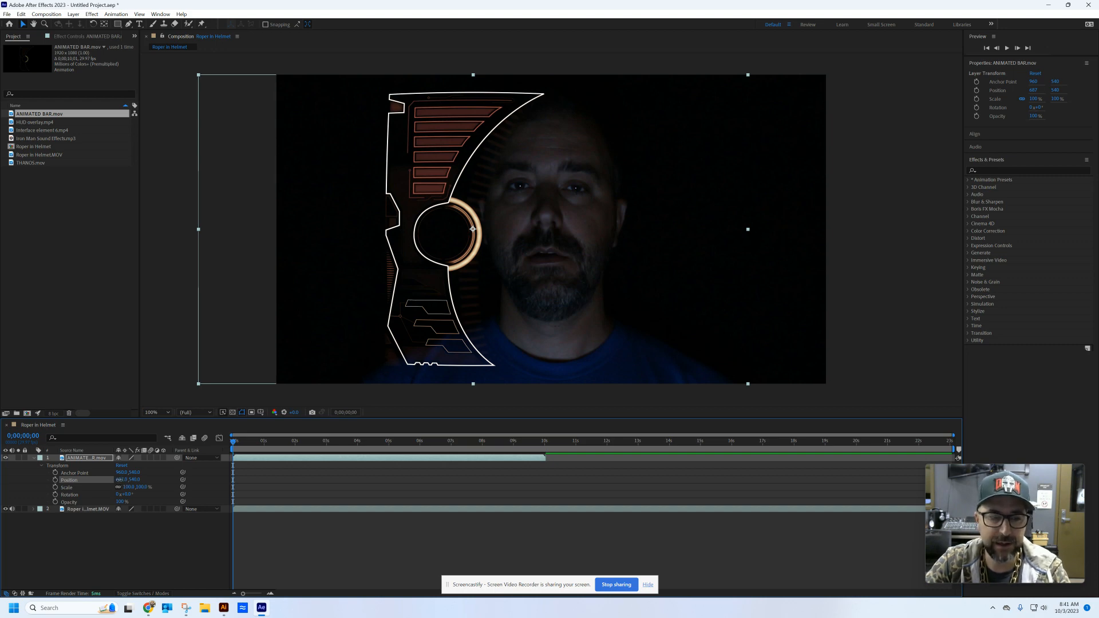
{"action": "left_click_drag", "start_coordinate": [121, 480], "coordinate": [80, 486]}
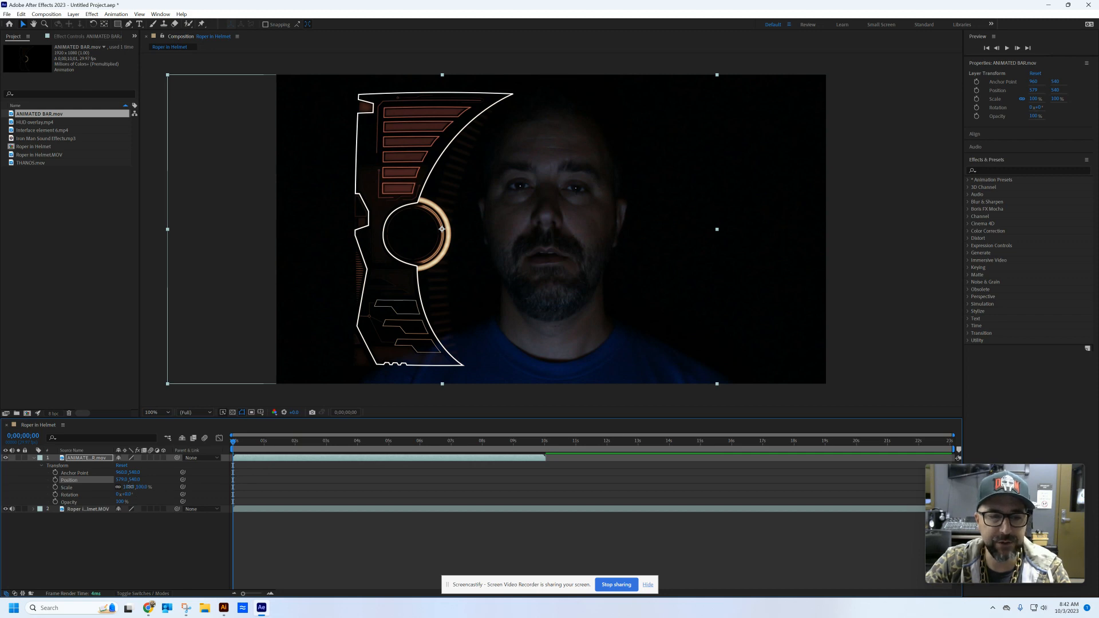
{"action": "left_click_drag", "start_coordinate": [130, 487], "coordinate": [120, 487]}
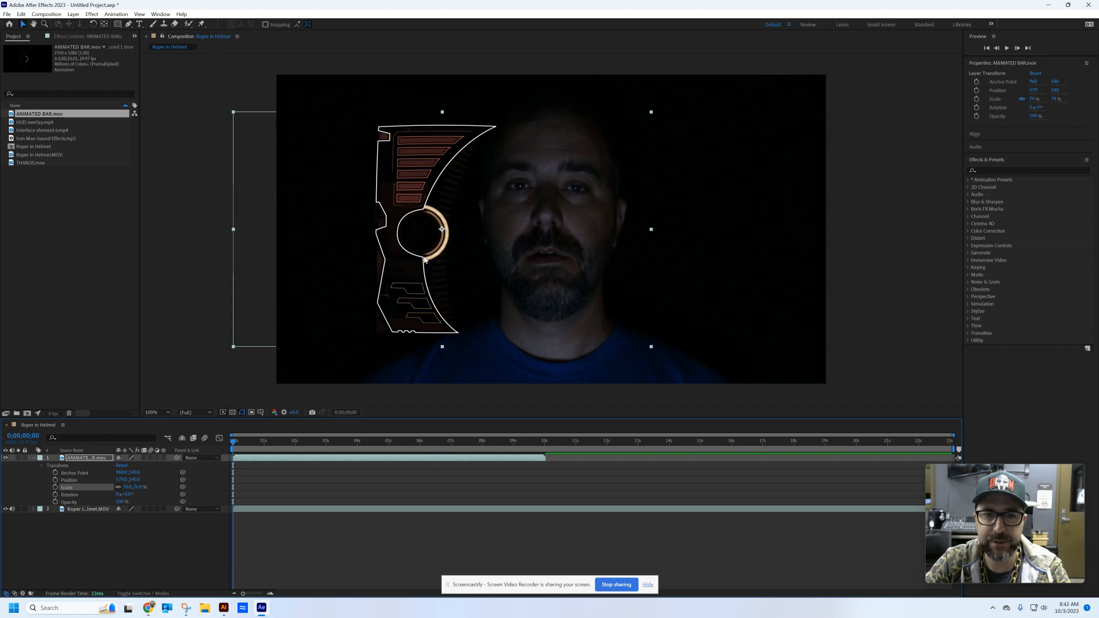
{"action": "left_click", "coordinate": [424, 258]}
{"action": "mouse_move", "coordinate": [425, 259]}
{"action": "left_mouse_down"}
{"action": "mouse_move", "coordinate": [444, 245]}
{"action": "mouse_move", "coordinate": [363, 276]}
{"action": "mouse_move", "coordinate": [417, 245]}
{"action": "left_mouse_up"}
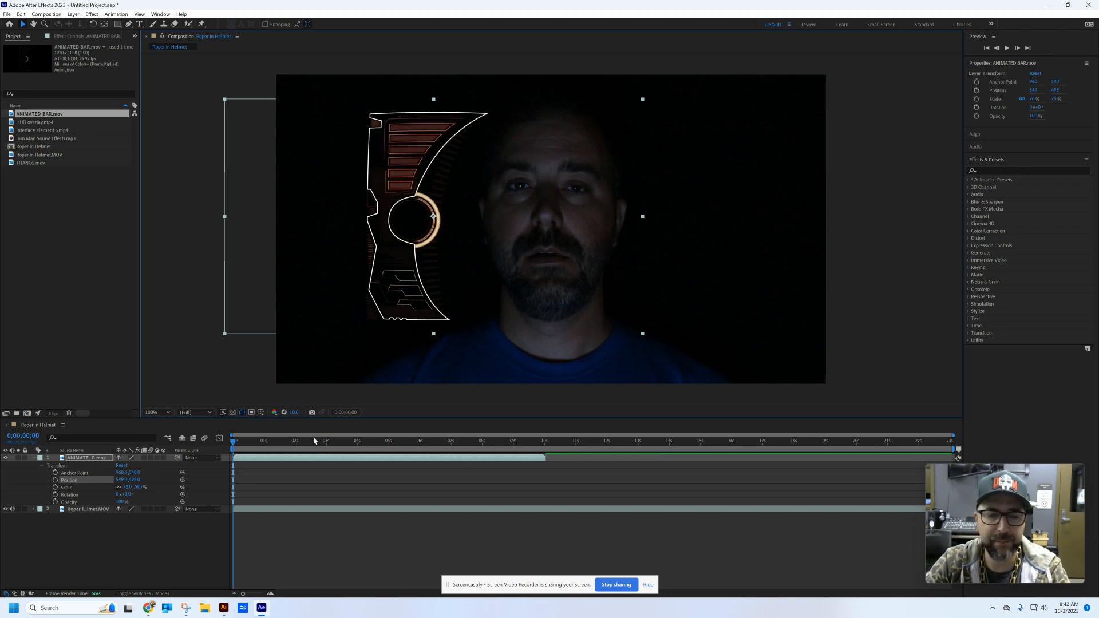
Move the playhead to 0;00;00;17 and add Interface element 6.mp4 as the top layer, collapsing the ANIMATED BAR properties
{"action": "left_click_drag", "start_coordinate": [233, 442], "coordinate": [251, 442]}
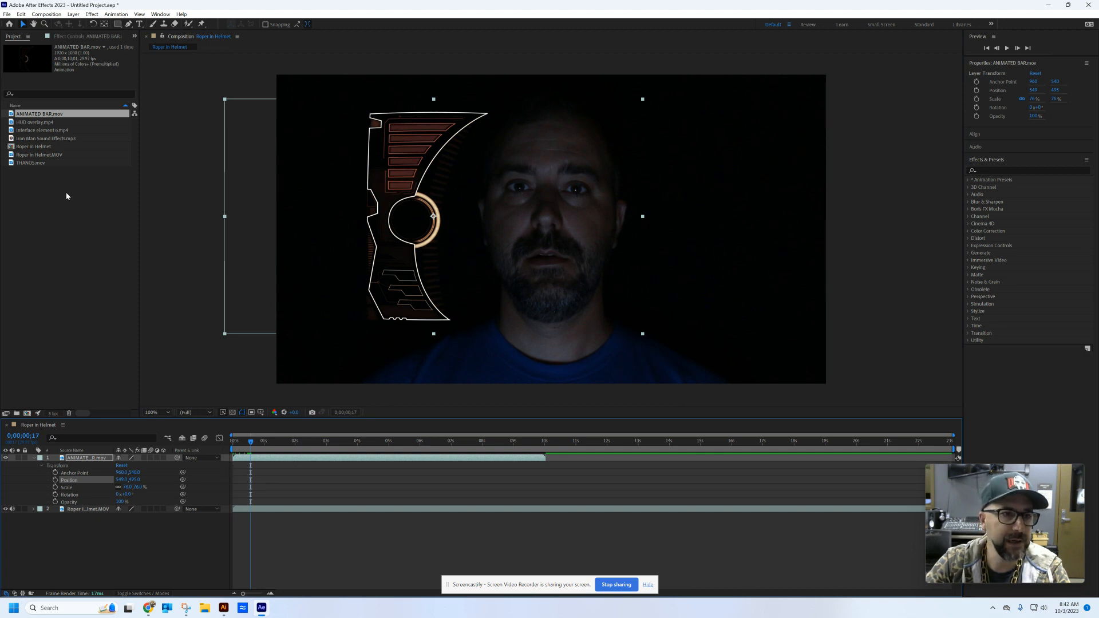
{"action": "left_click_drag", "start_coordinate": [46, 132], "coordinate": [91, 455]}
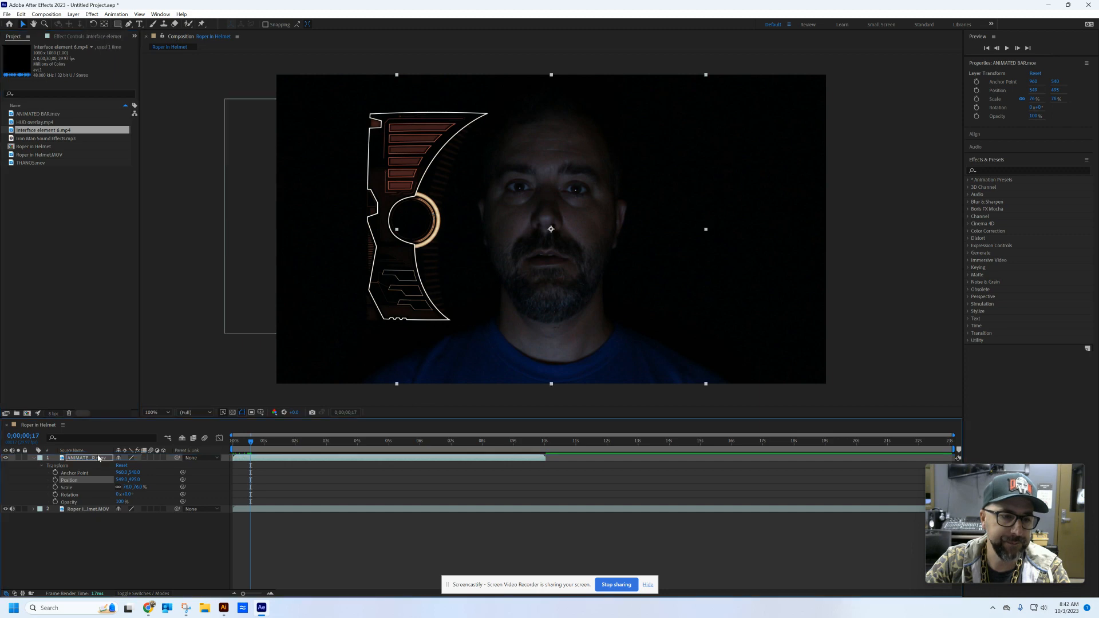
{"action": "left_click", "coordinate": [33, 465]}
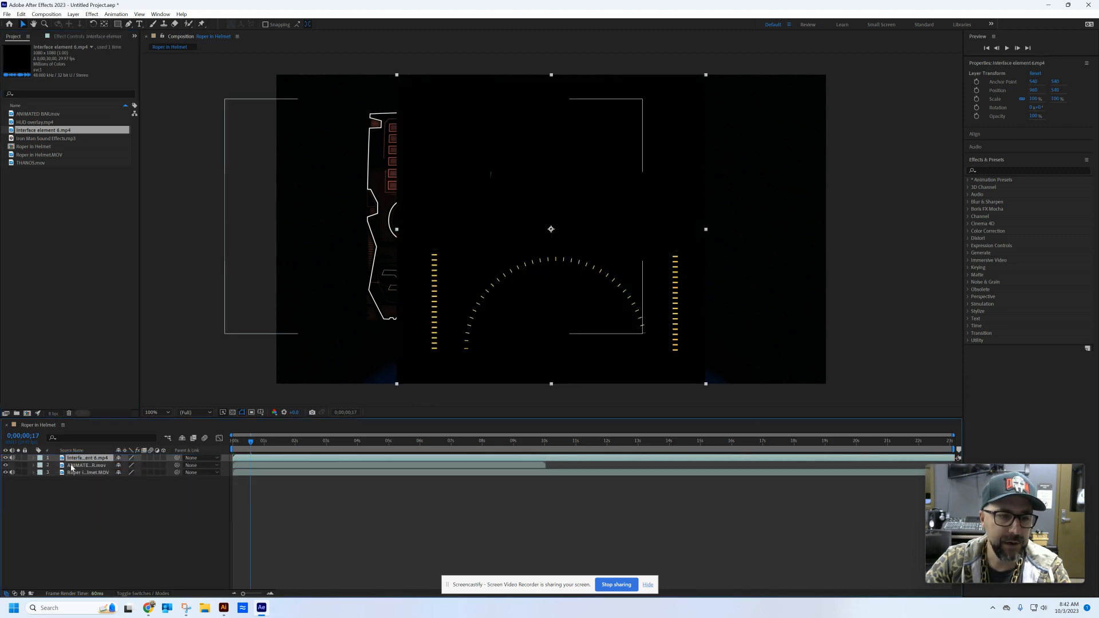
Scale the Interface element 6 layer to 132% and shift it slightly up and to the left in the frame
{"action": "left_click", "coordinate": [34, 459]}
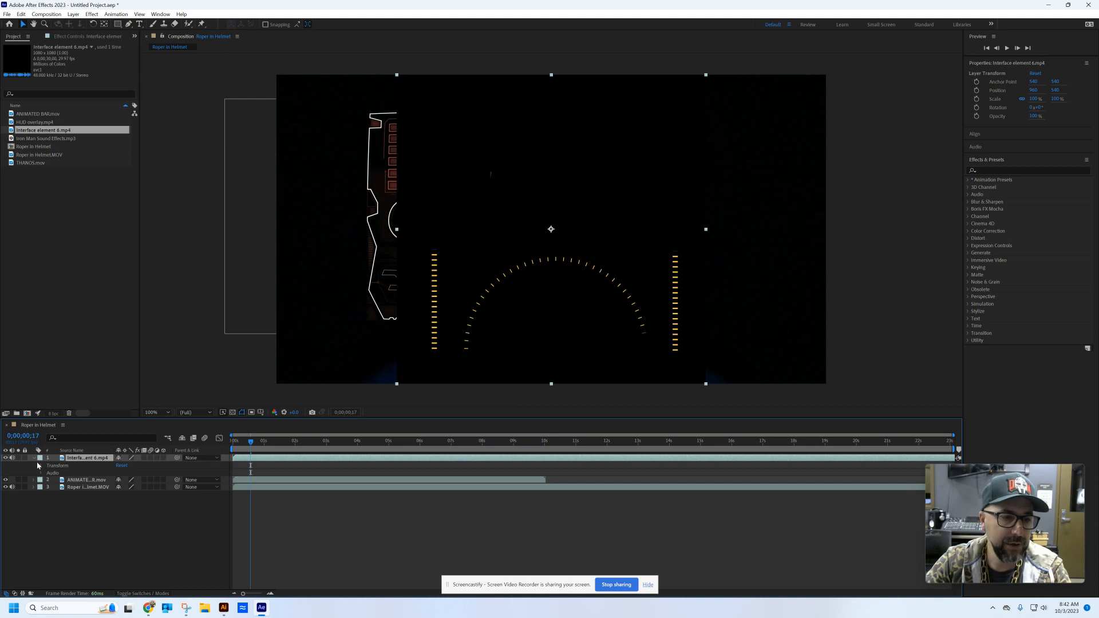
{"action": "left_click", "coordinate": [41, 465]}
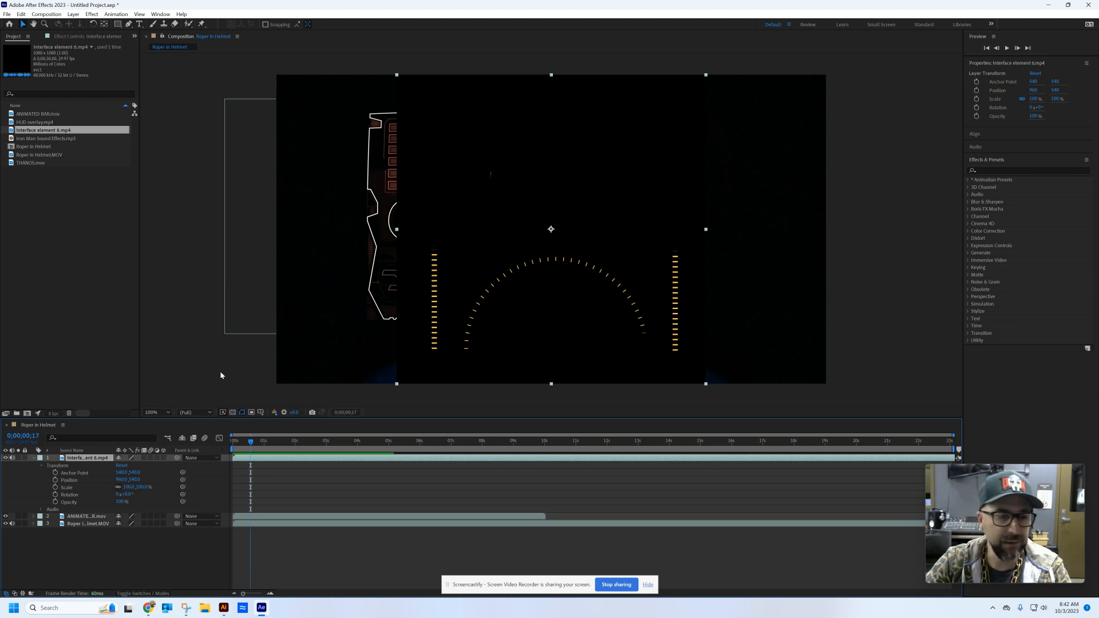
{"action": "left_click_drag", "start_coordinate": [124, 487], "coordinate": [153, 485]}
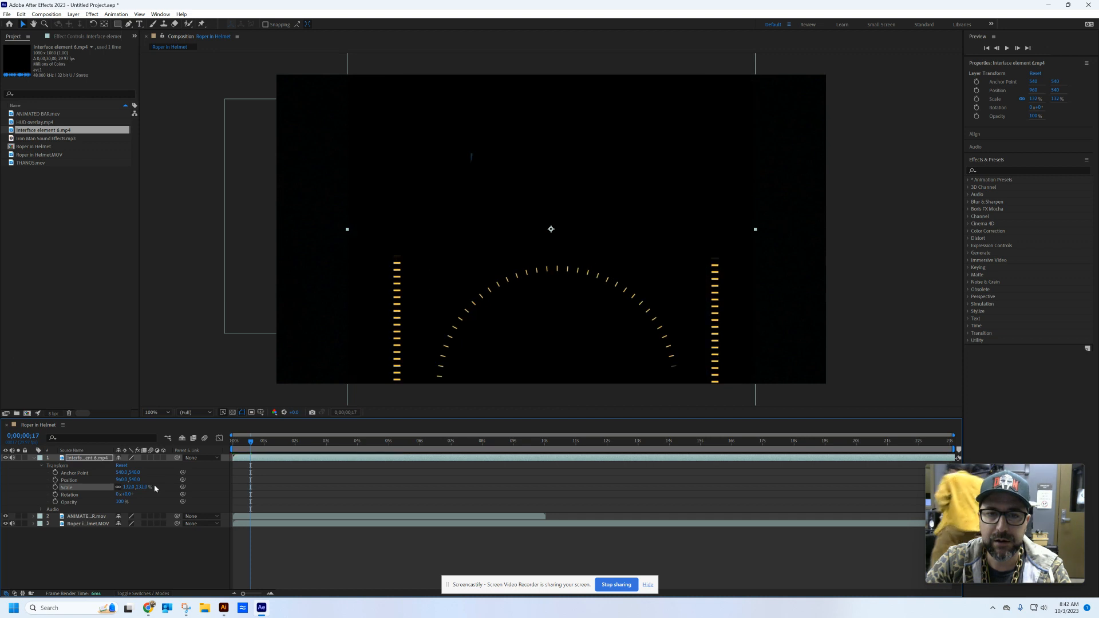
{"action": "left_click_drag", "start_coordinate": [588, 304], "coordinate": [553, 280]}
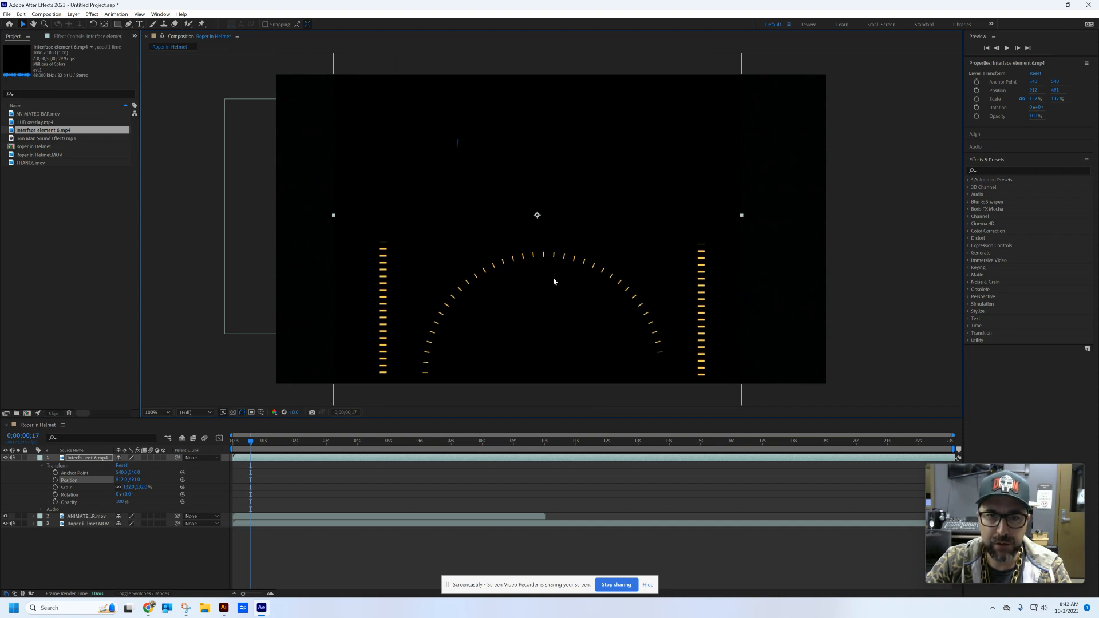
Hide the face footage and ANIMATED BAR layers so only the interface element is shown
{"action": "left_click", "coordinate": [5, 524]}
{"action": "left_click", "coordinate": [5, 516]}
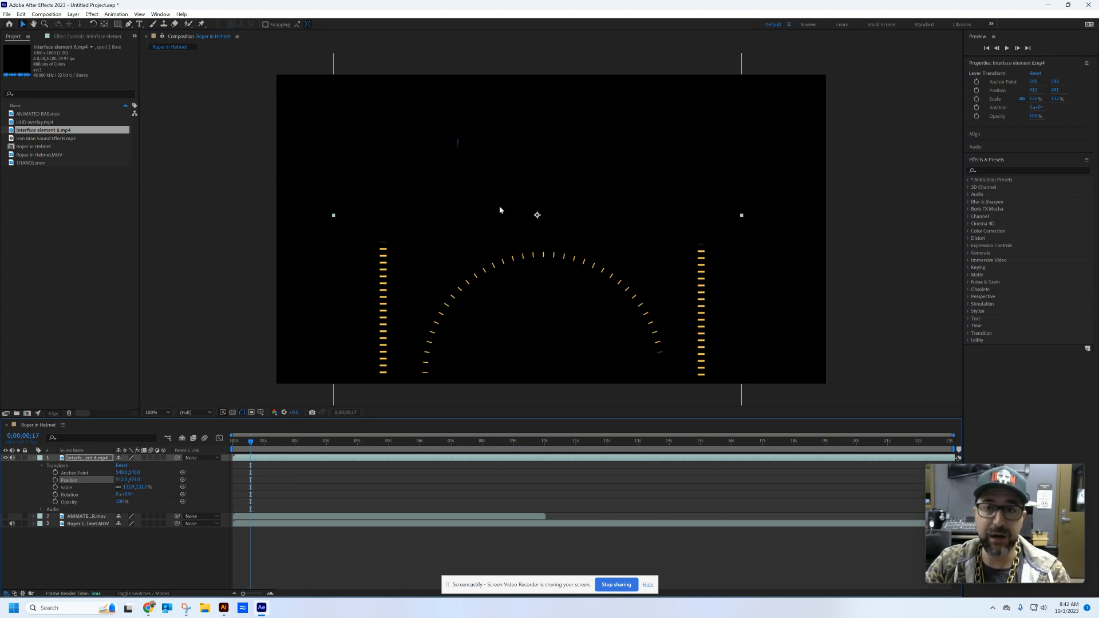
Show the face footage and ANIMATED BAR layers again and set the Interface element 6 layer's blending mode to Screen
{"action": "left_click", "coordinate": [5, 524]}
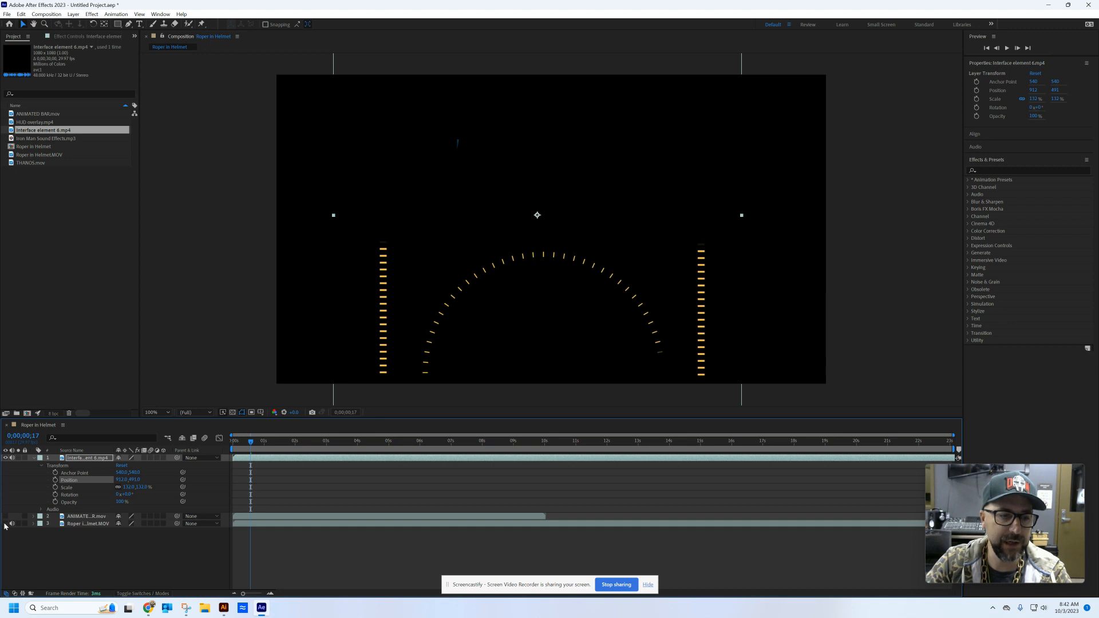
{"action": "left_click", "coordinate": [5, 517]}
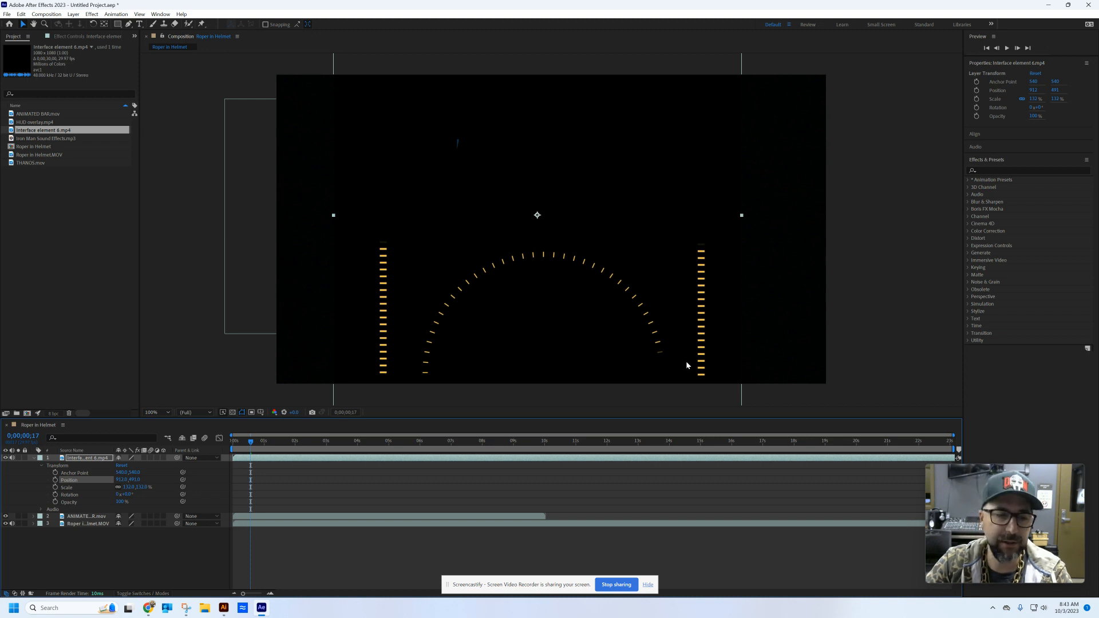
{"action": "left_click", "coordinate": [136, 596]}
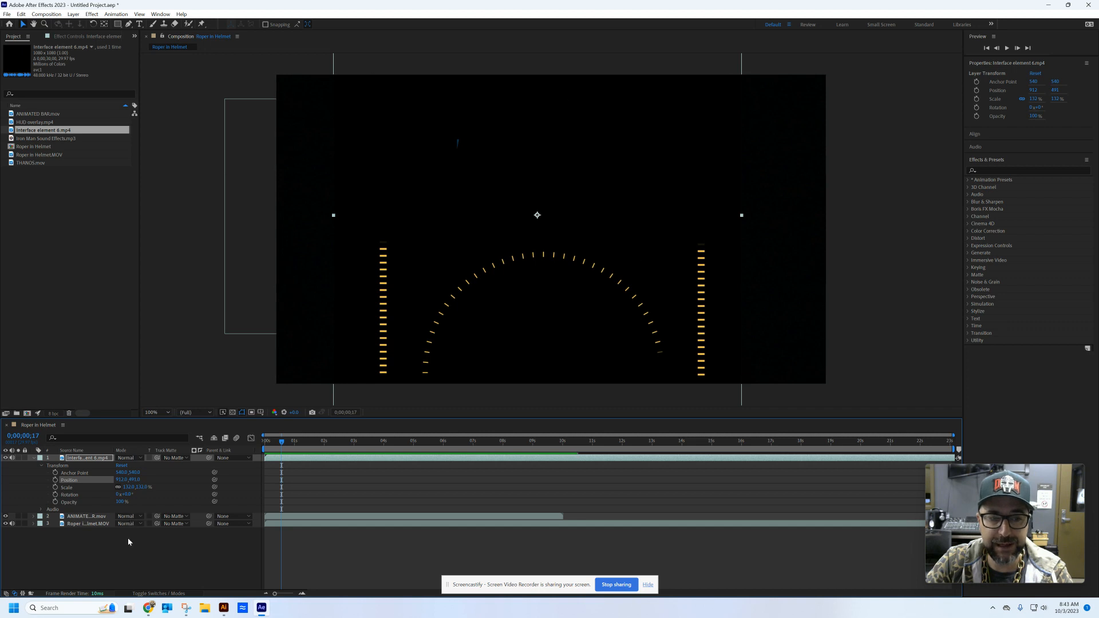
{"action": "left_click", "coordinate": [139, 455]}
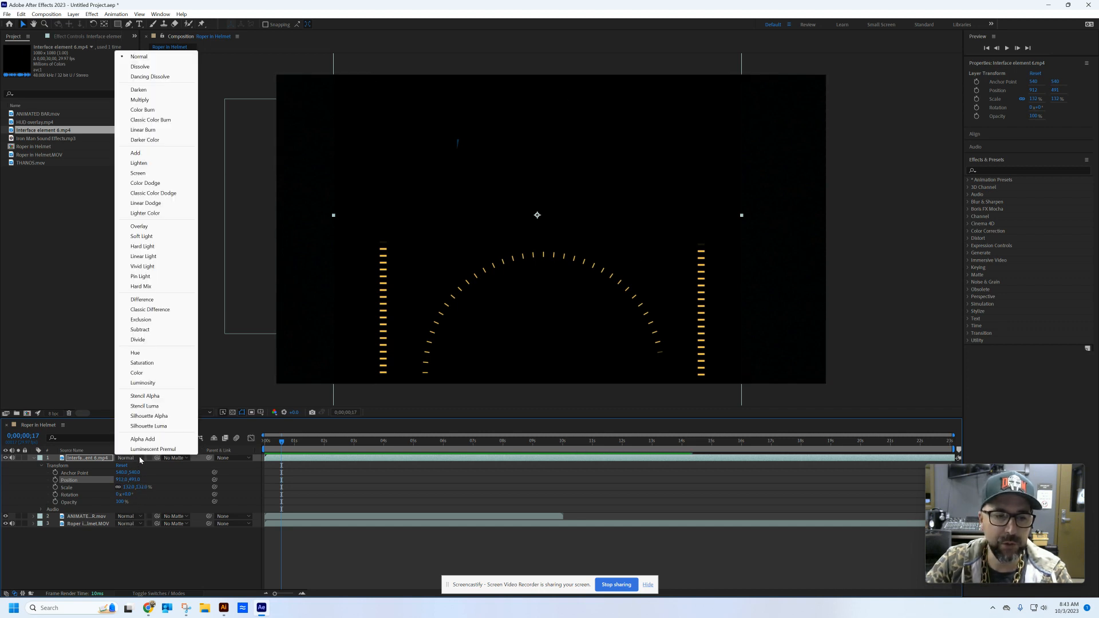
{"action": "left_click", "coordinate": [143, 174]}
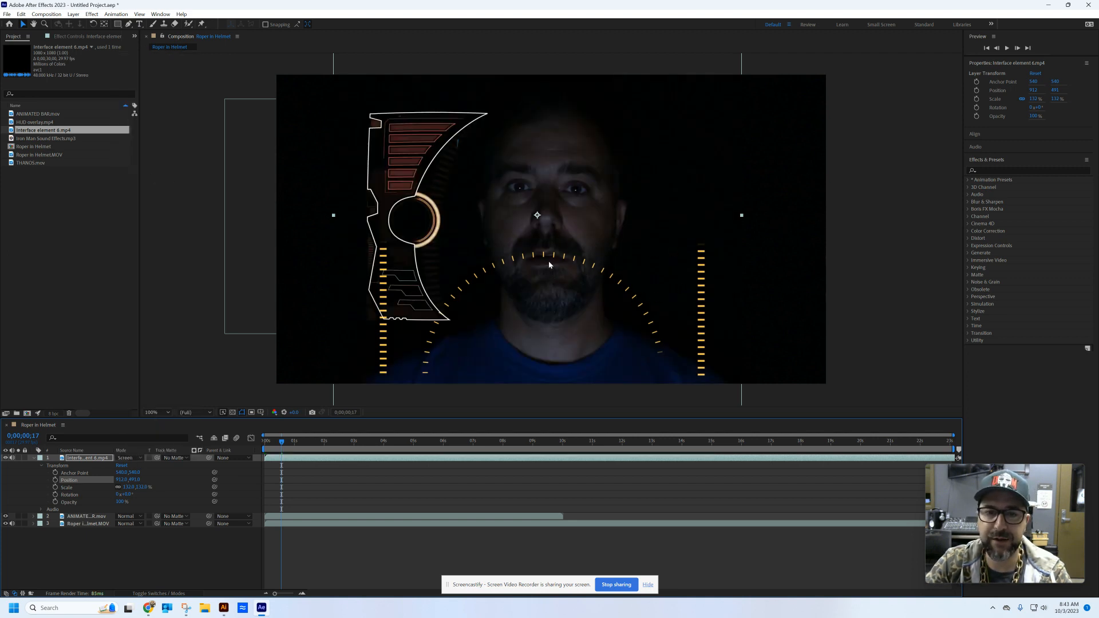
Scale the Interface element 6 layer to 102%, lower it to about position 912, 672, and collapse its properties
{"action": "left_click_drag", "start_coordinate": [152, 486], "coordinate": [215, 473]}
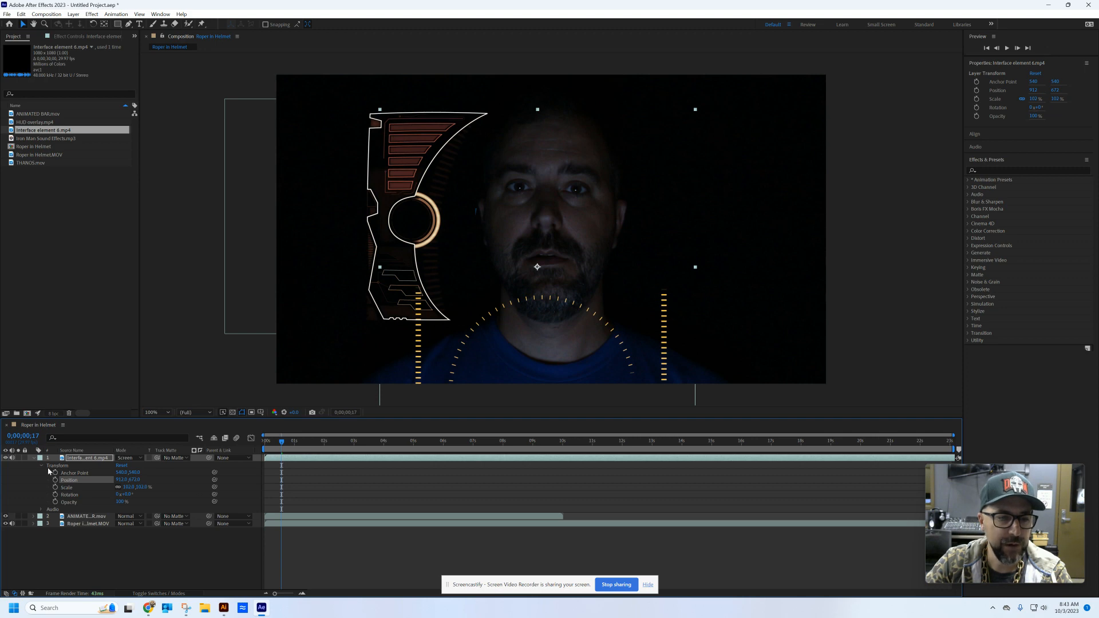
{"action": "left_click", "coordinate": [33, 458]}
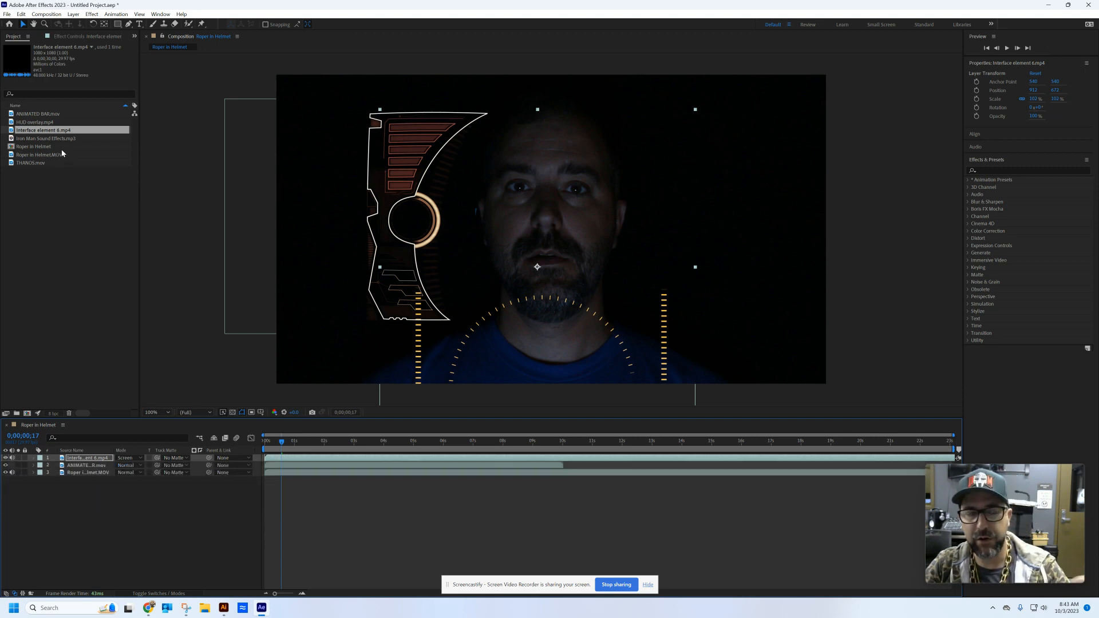
Add THANOS.mov to the composition as the top layer and expand its transform properties
{"action": "left_click_drag", "start_coordinate": [51, 163], "coordinate": [109, 455]}
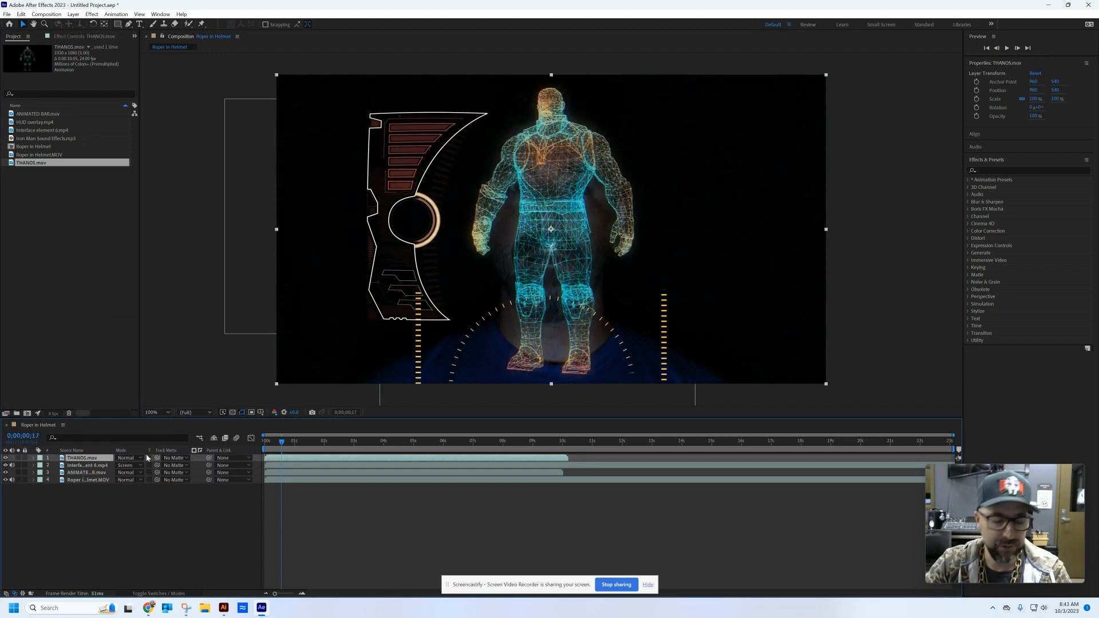
{"action": "left_click", "coordinate": [33, 458]}
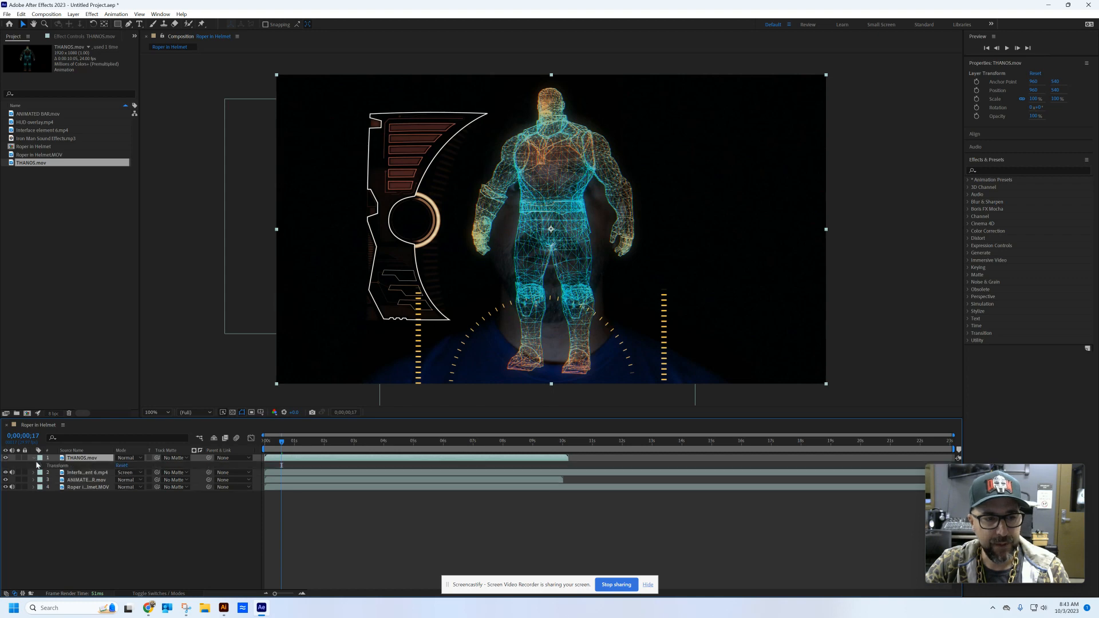
{"action": "left_click", "coordinate": [41, 467]}
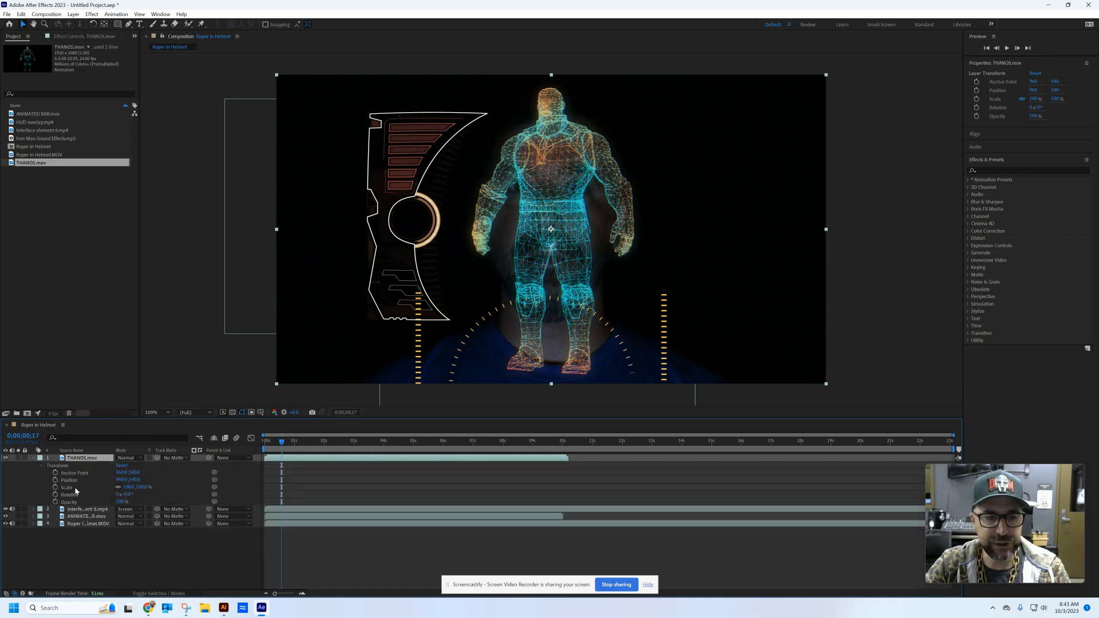
Scale the THANOS layer to 44% and place it beside the face at about position 1625, 771
{"action": "left_click", "coordinate": [127, 487]}
{"action": "type", "text": "40"}
{"action": "key", "text": "Return"}
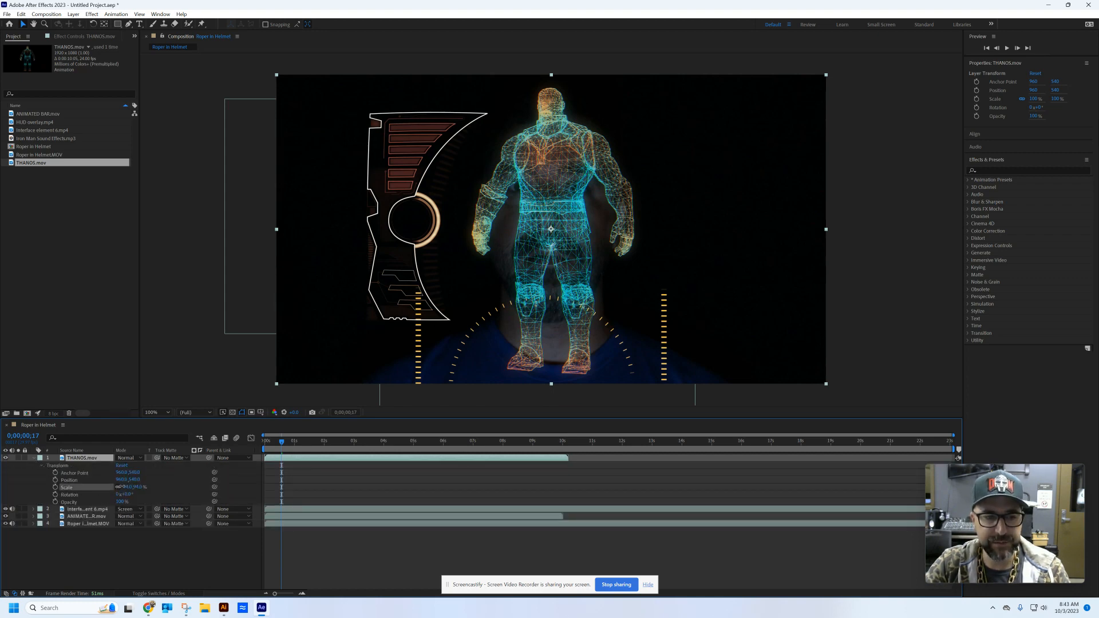
{"action": "left_click_drag", "start_coordinate": [125, 487], "coordinate": [382, 490]}
{"action": "left_click_drag", "start_coordinate": [137, 480], "coordinate": [268, 480]}
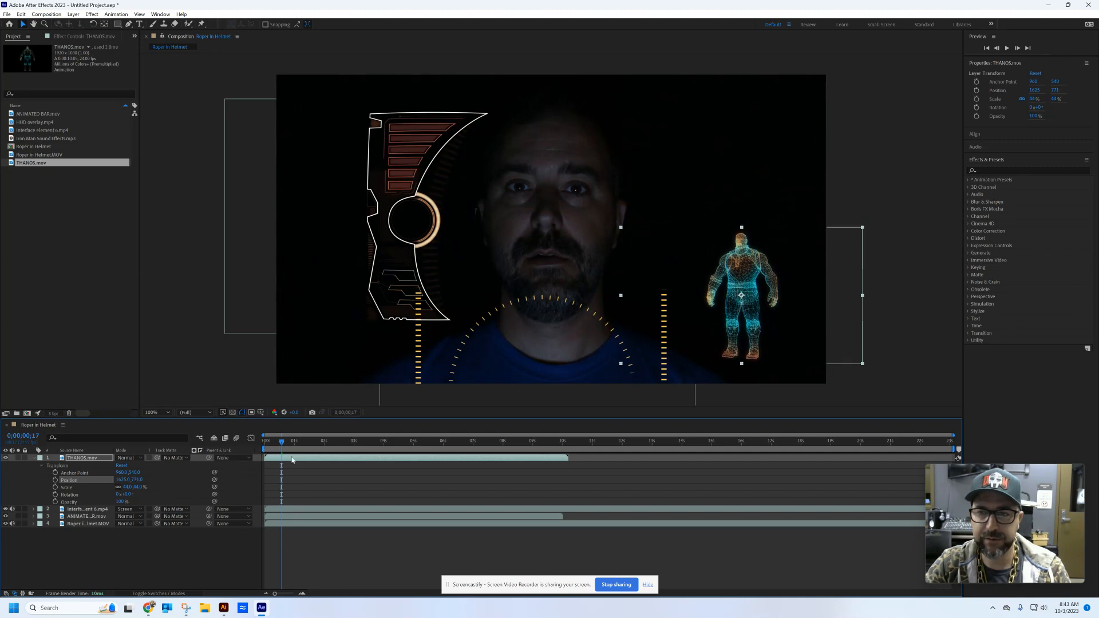
Return the playhead to 0;00;00;00 and set the blending mode of the THANOS and ANIMATED BAR layers to Screen
{"action": "left_click_drag", "start_coordinate": [283, 445], "coordinate": [189, 454]}
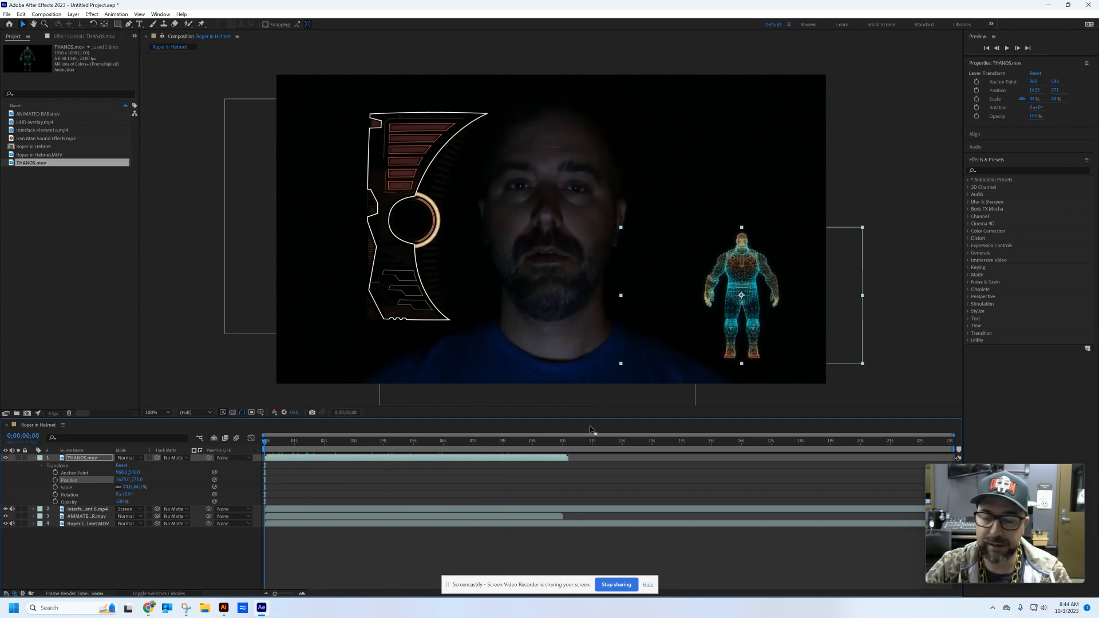
{"action": "left_click", "coordinate": [130, 459]}
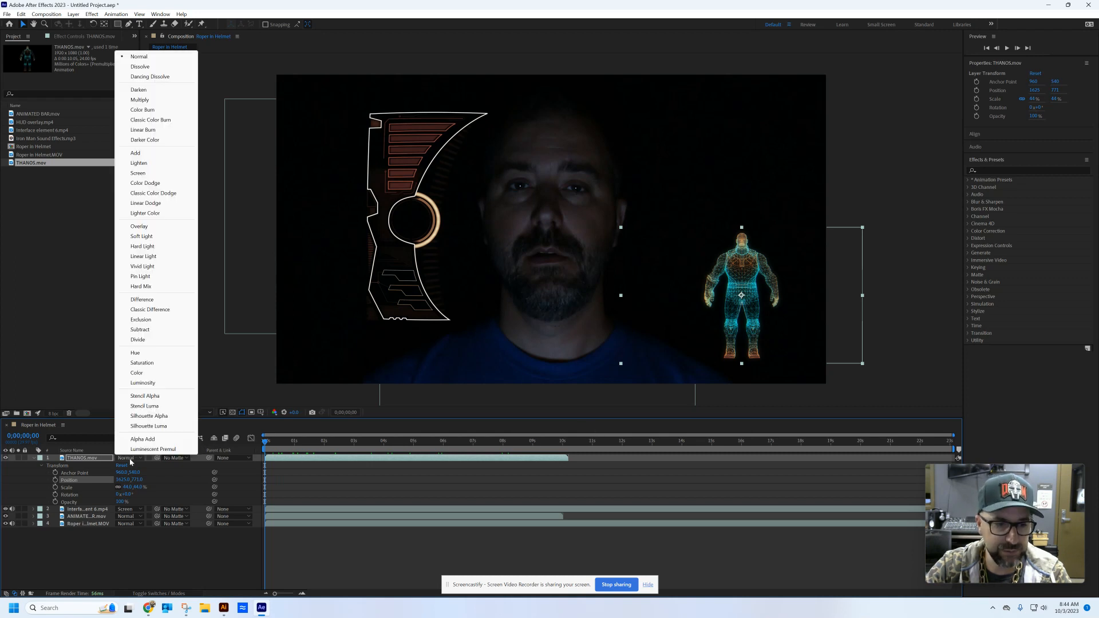
{"action": "left_click", "coordinate": [152, 174]}
{"action": "left_click", "coordinate": [33, 458]}
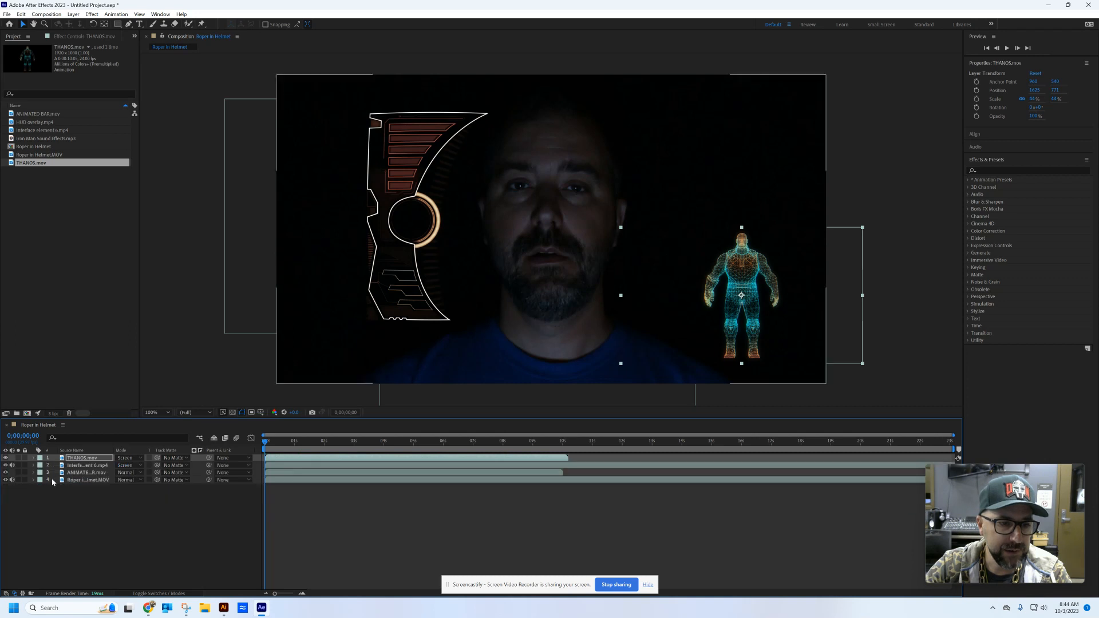
{"action": "left_click", "coordinate": [142, 475]}
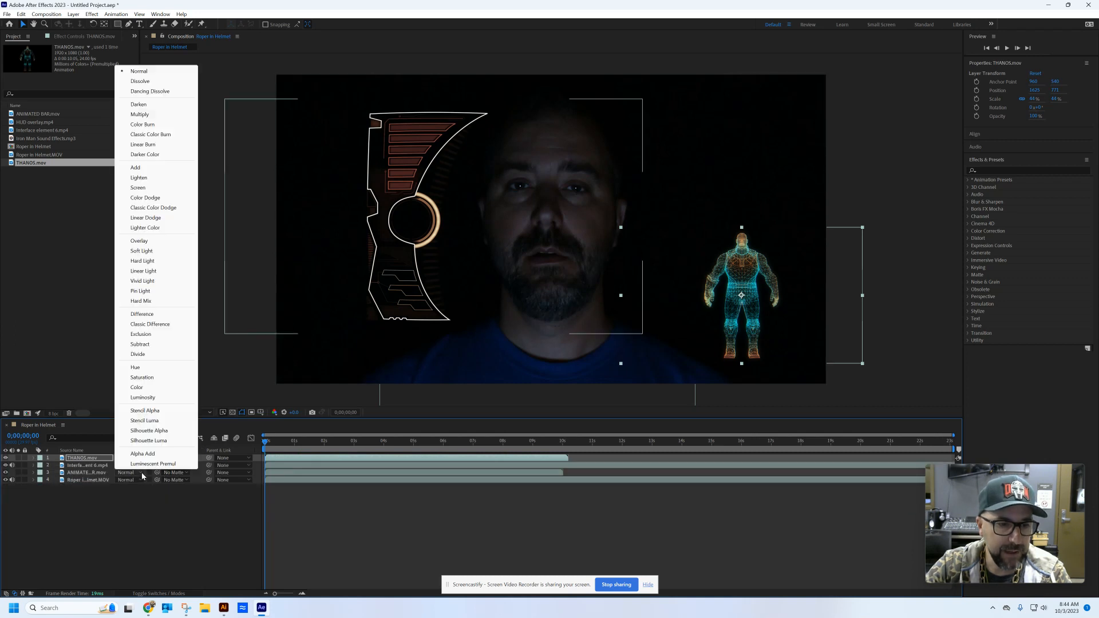
{"action": "left_click", "coordinate": [138, 188]}
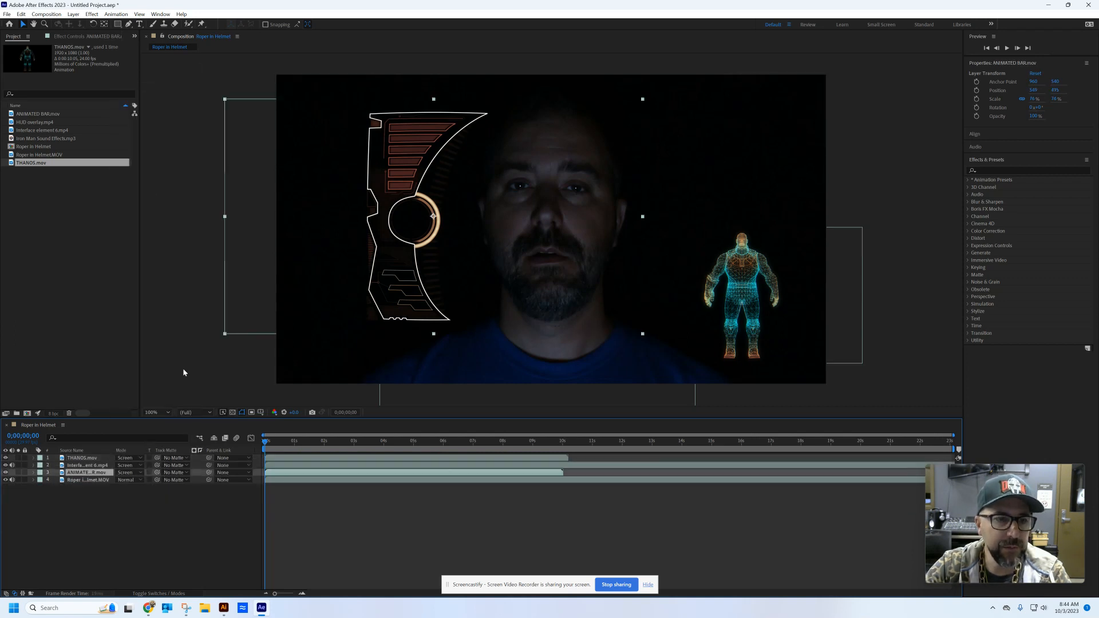
{"action": "left_click", "coordinate": [151, 594]}
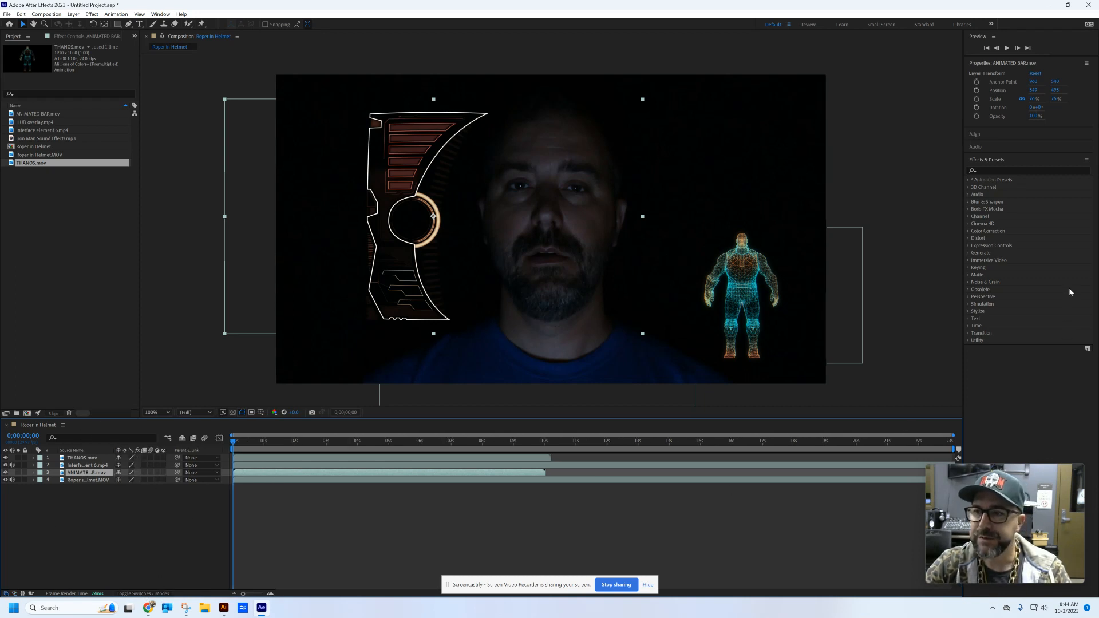
Search the effects for "glow" and apply the Stylize Glow effect to the THANOS layer
{"action": "left_click", "coordinate": [985, 161]}
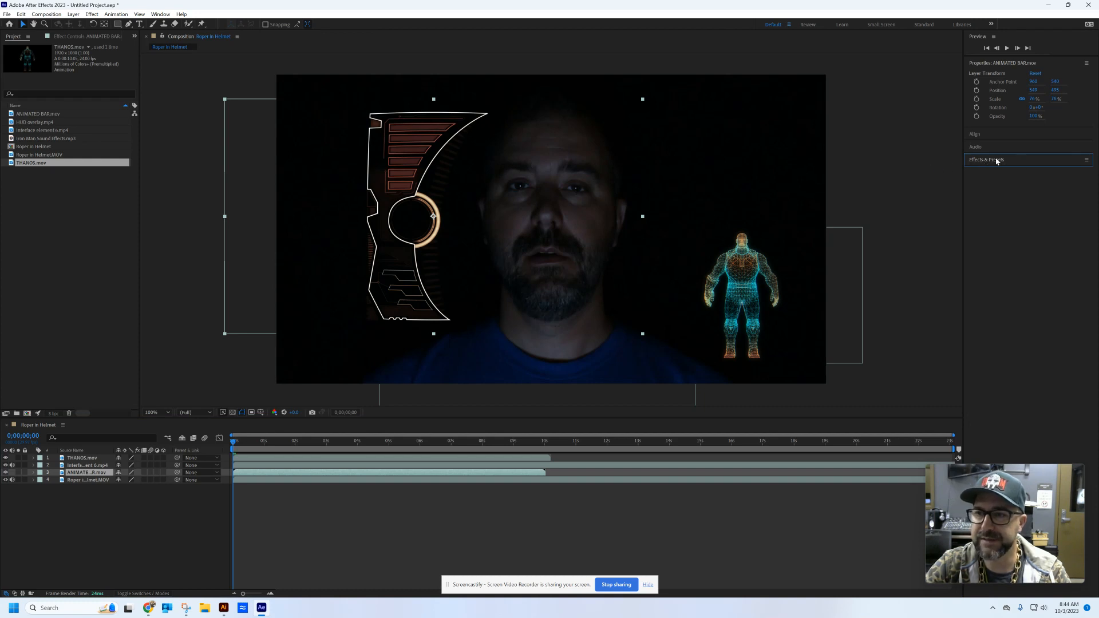
{"action": "left_click", "coordinate": [997, 161]}
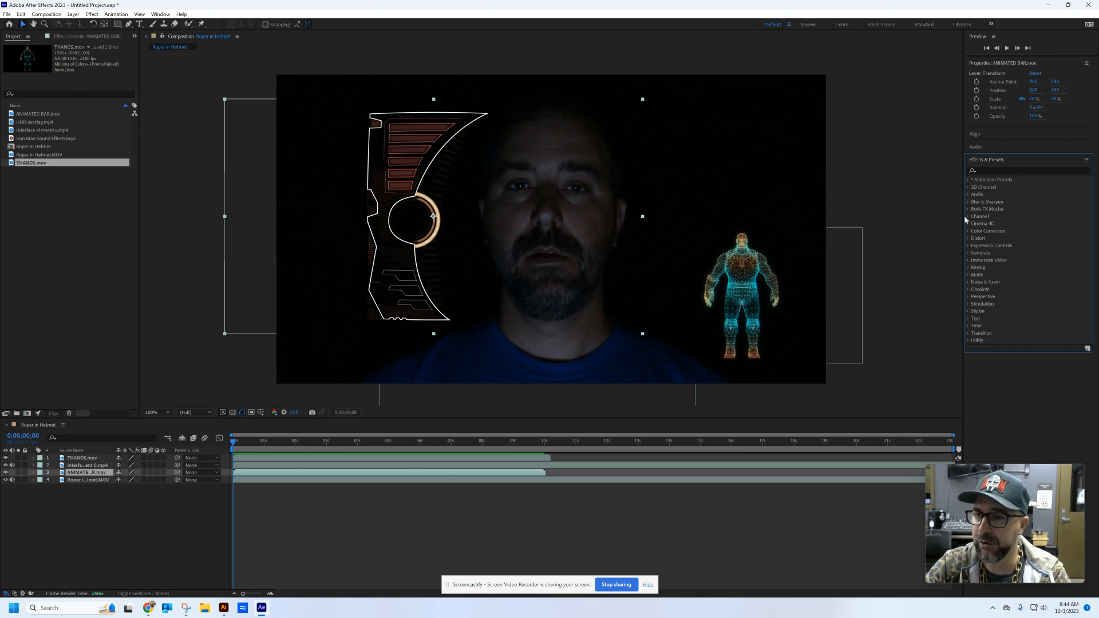
{"action": "left_click", "coordinate": [988, 171]}
{"action": "type", "text": "glow"}
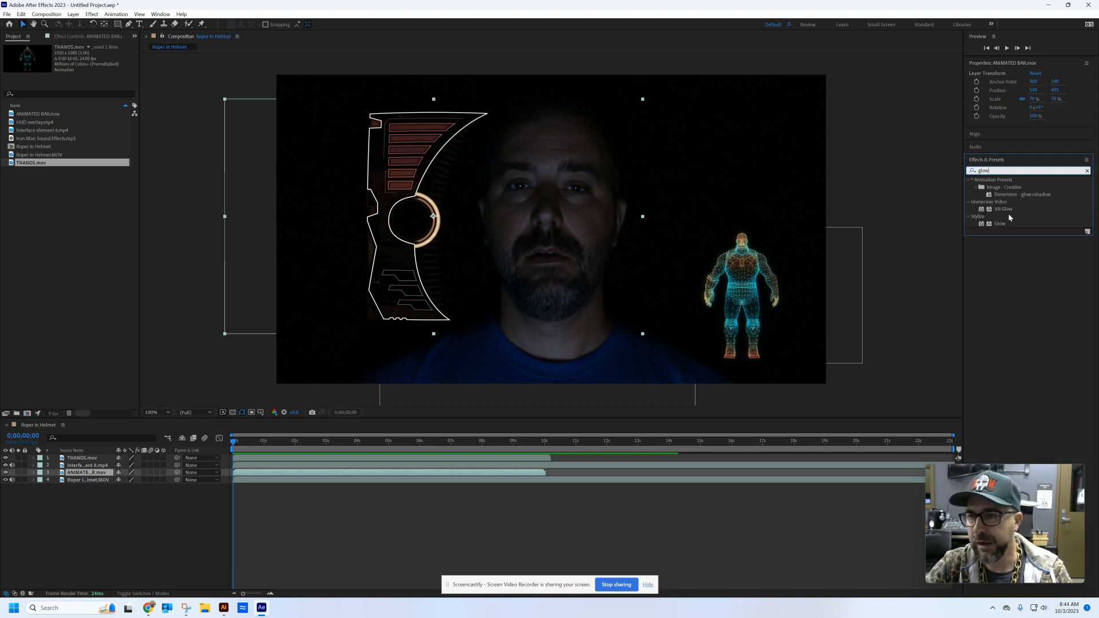
{"action": "left_click_drag", "start_coordinate": [1002, 224], "coordinate": [747, 283]}
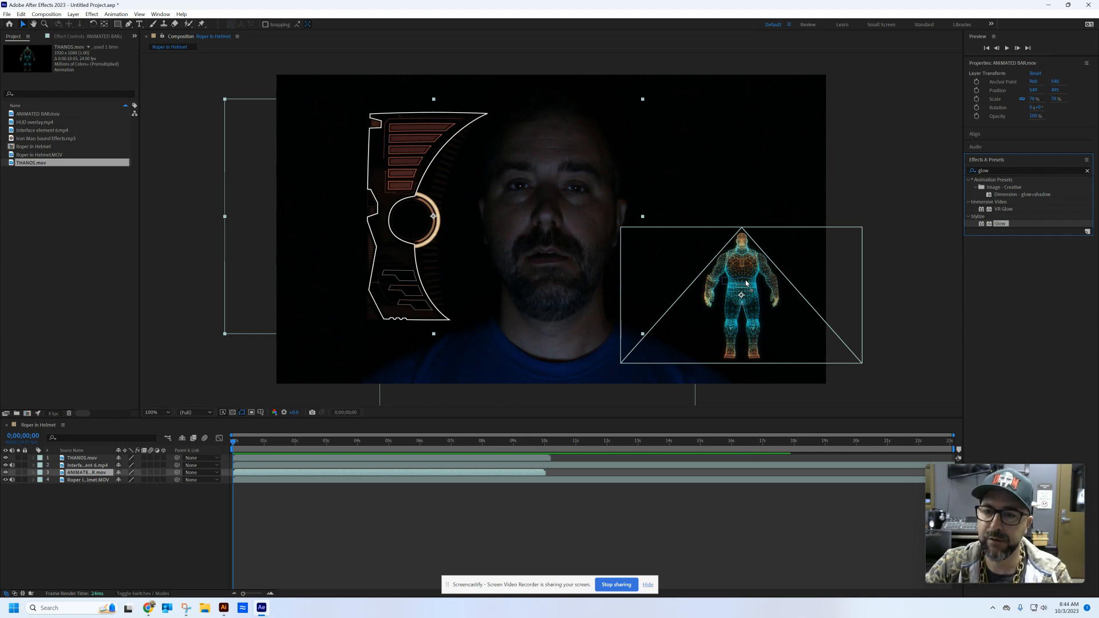
{"action": "left_click_drag", "start_coordinate": [746, 281], "coordinate": [746, 282]}
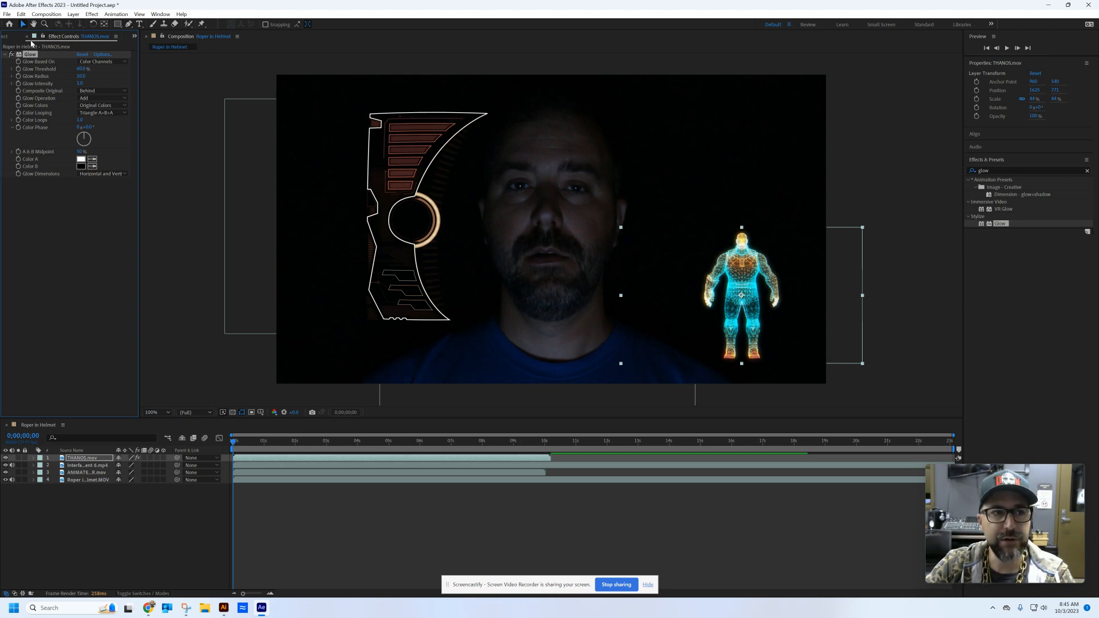
Set the THANOS layer's Glow Intensity to 2.0 and its Glow Radius to about 47
{"action": "left_click_drag", "start_coordinate": [139, 55], "coordinate": [216, 54]}
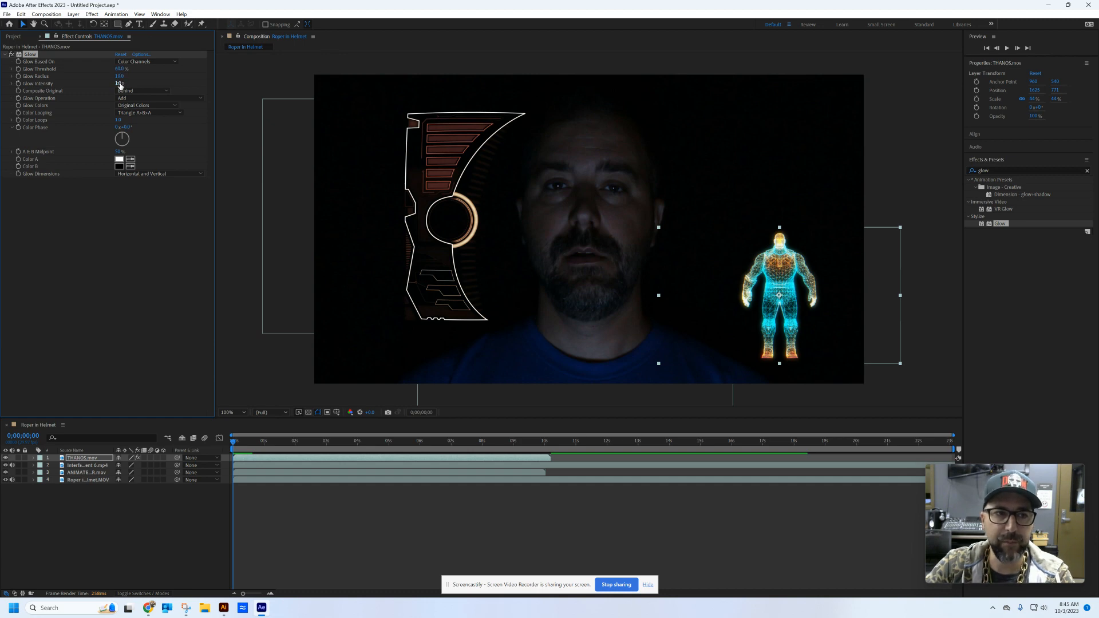
{"action": "left_click_drag", "start_coordinate": [119, 83], "coordinate": [145, 82]}
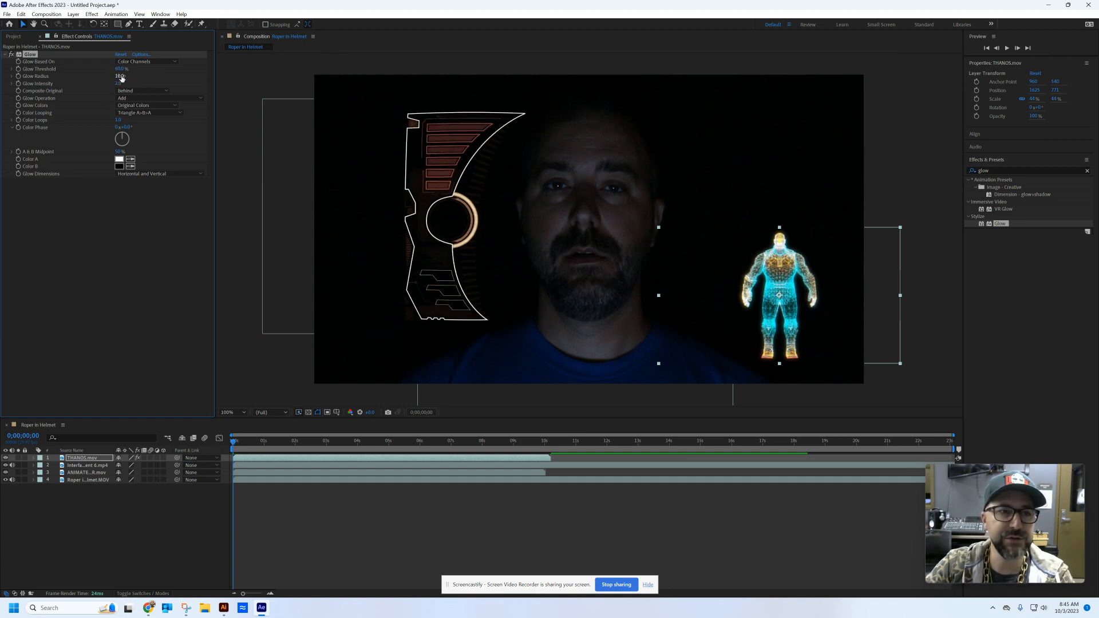
{"action": "left_click_drag", "start_coordinate": [121, 78], "coordinate": [131, 75]}
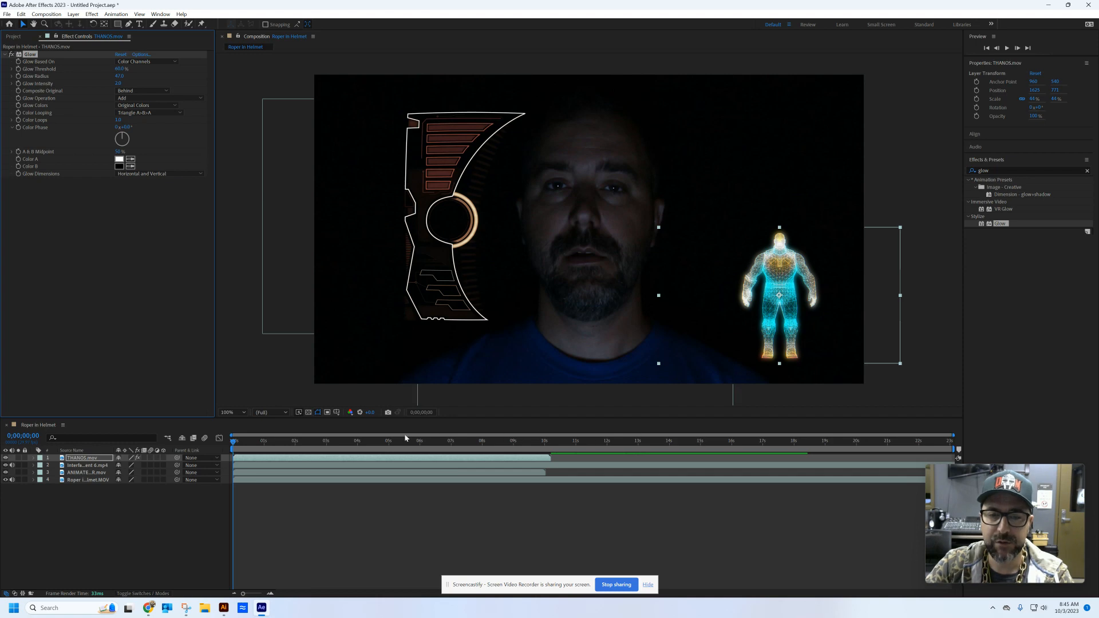
Move the playhead to 0;00;05;11 and copy the THANOS Glow effect onto the Interface element 6 and ANIMATED BAR layers
{"action": "left_click", "coordinate": [293, 440]}
{"action": "left_click_drag", "start_coordinate": [271, 445], "coordinate": [401, 440]}
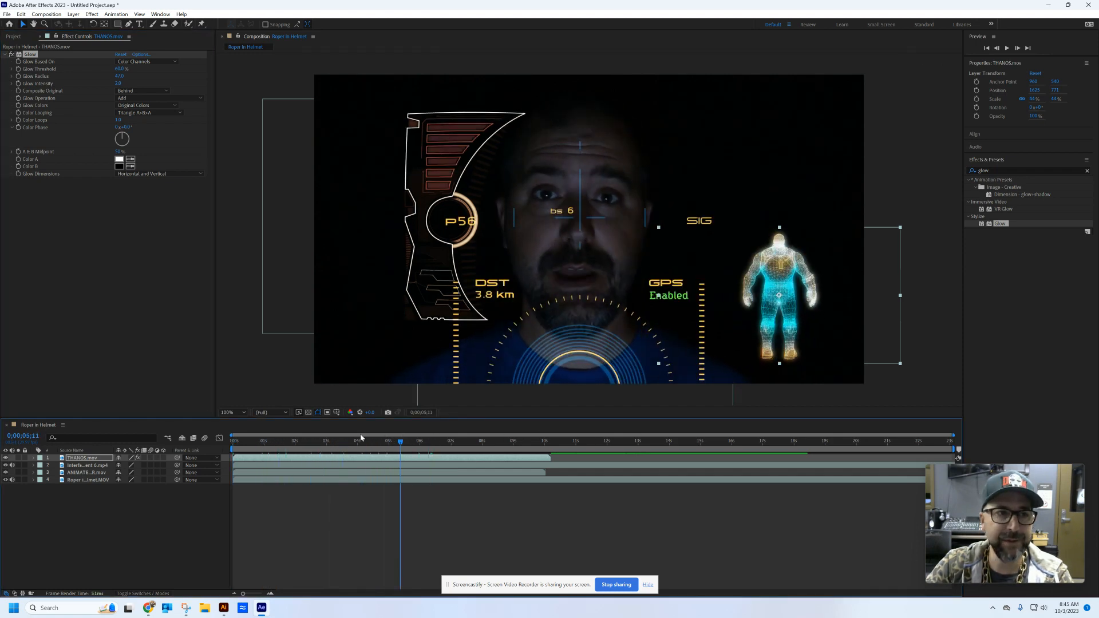
{"action": "left_click", "coordinate": [7, 55]}
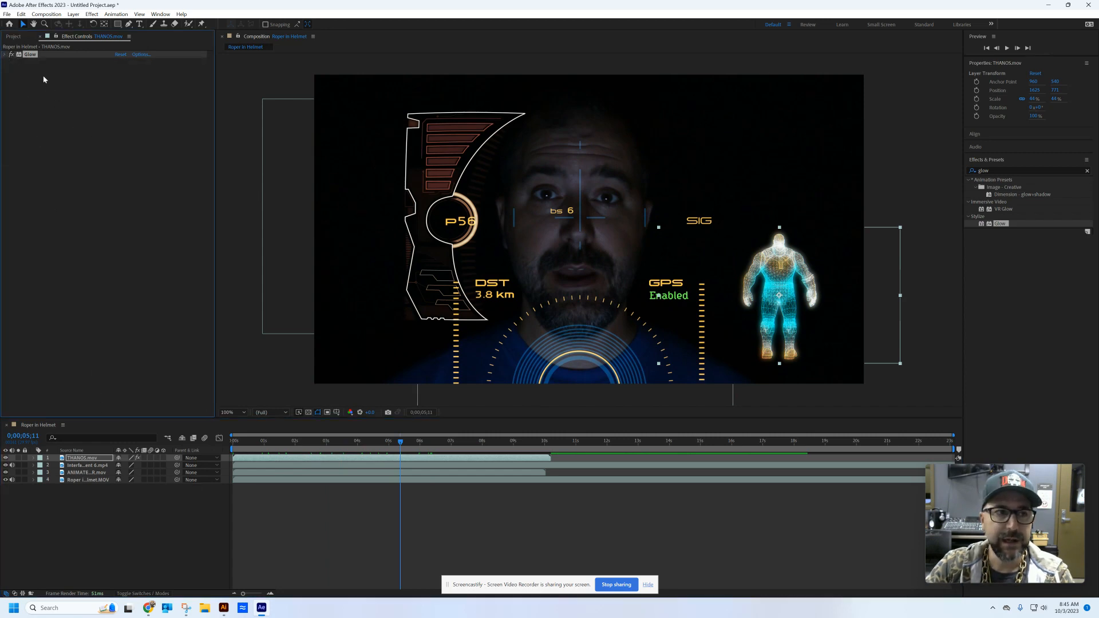
{"action": "left_click", "coordinate": [7, 54]}
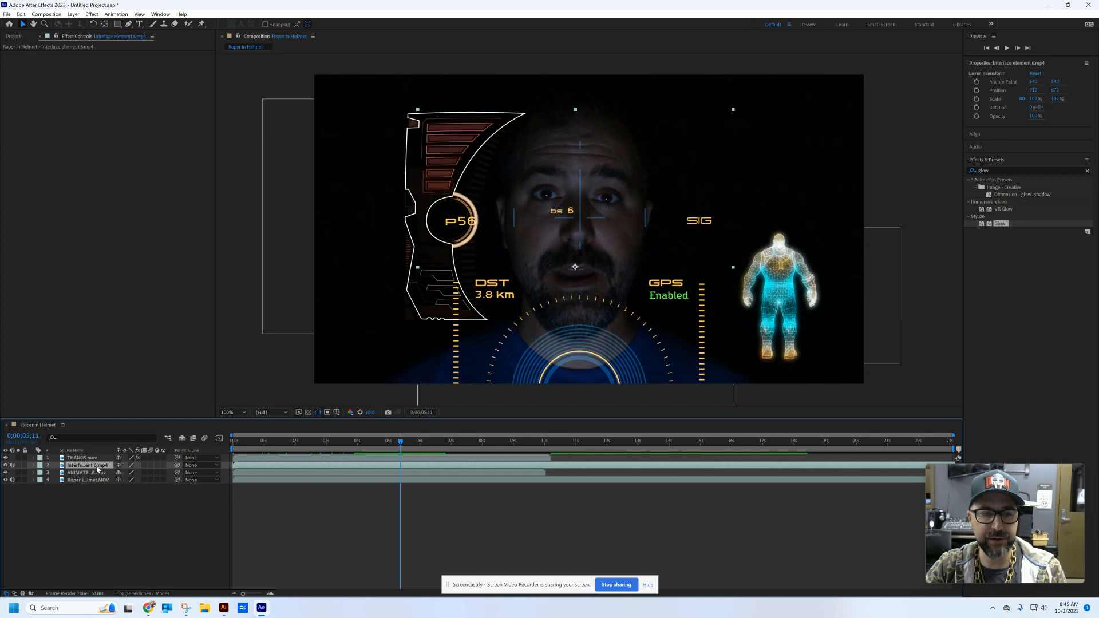
{"action": "left_click", "coordinate": [83, 136]}
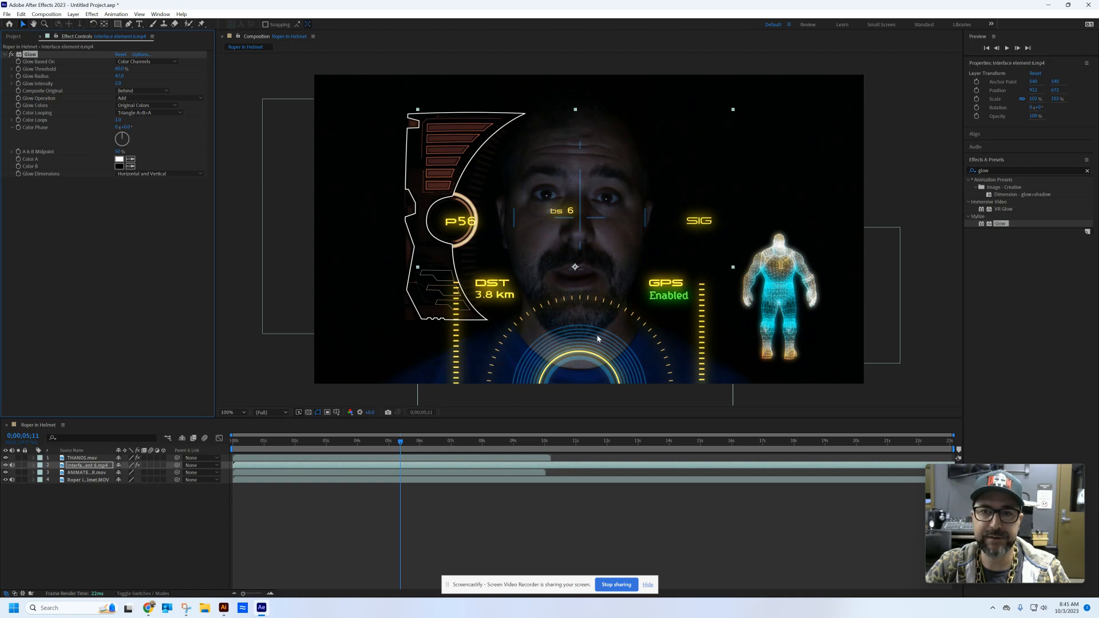
{"action": "left_click", "coordinate": [97, 474]}
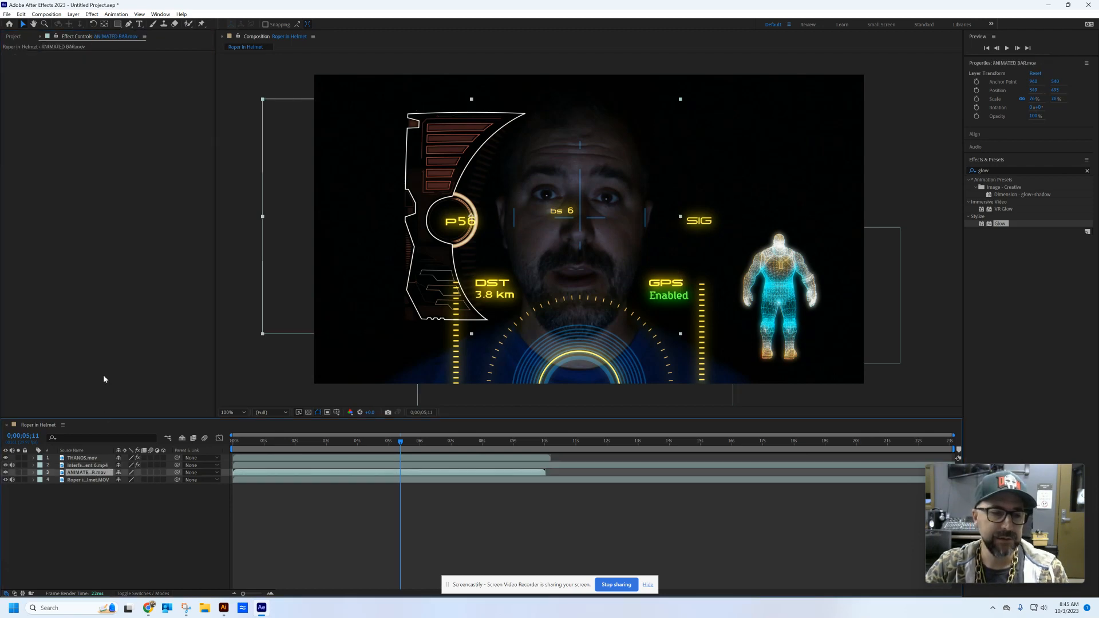
{"action": "left_click", "coordinate": [102, 272]}
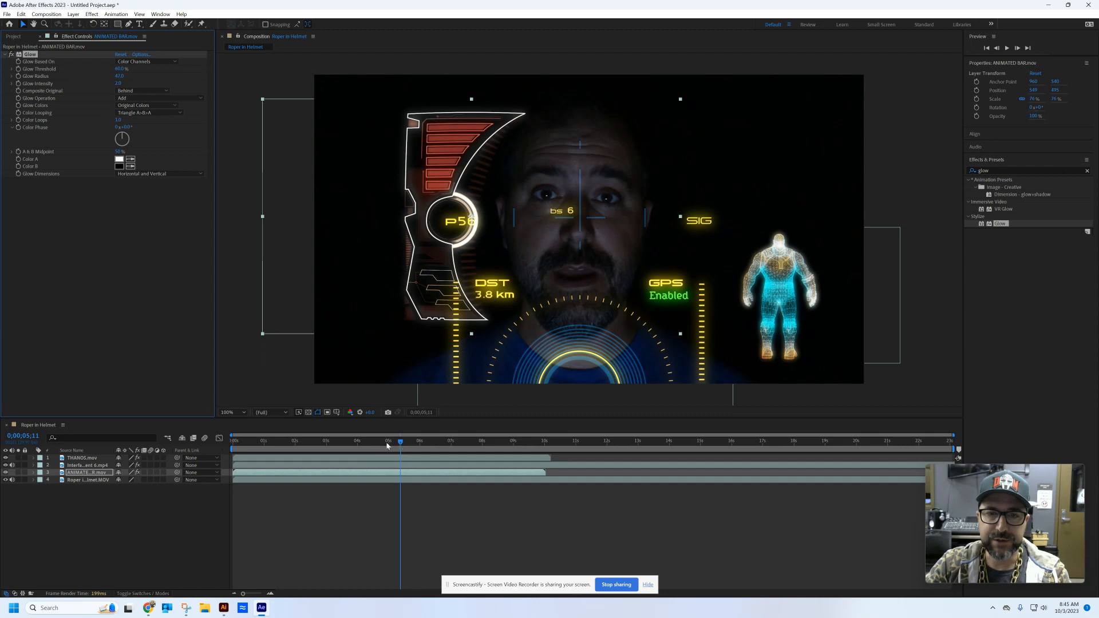
Preview the composition from the beginning to check the glowing HUD elements over the face footage
{"action": "left_click_drag", "start_coordinate": [387, 446], "coordinate": [234, 446]}
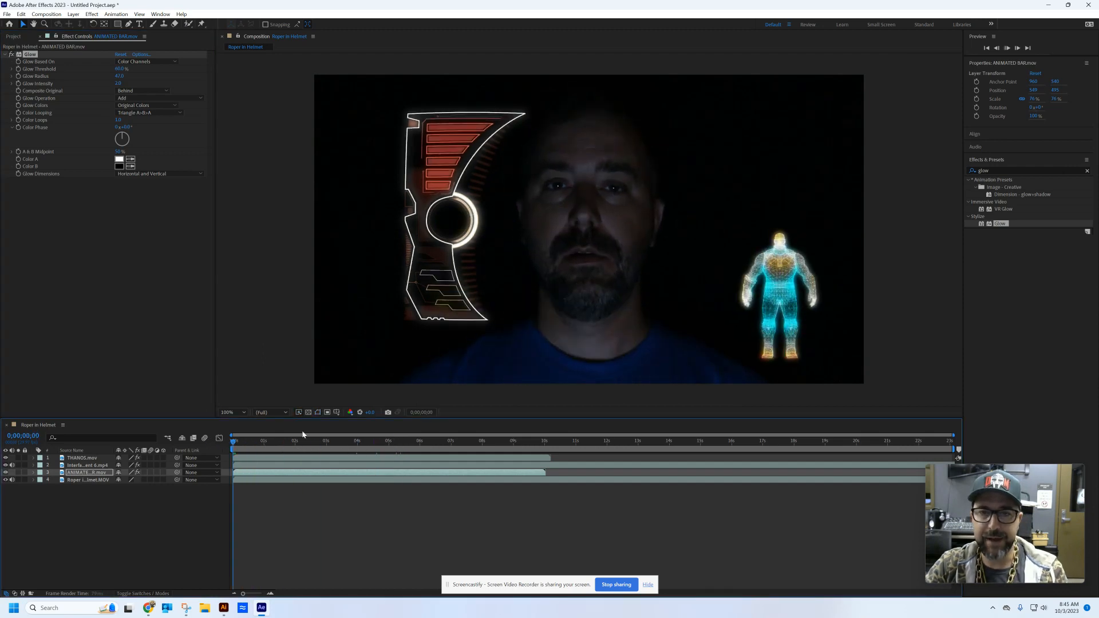
{"action": "key", "text": "space"}
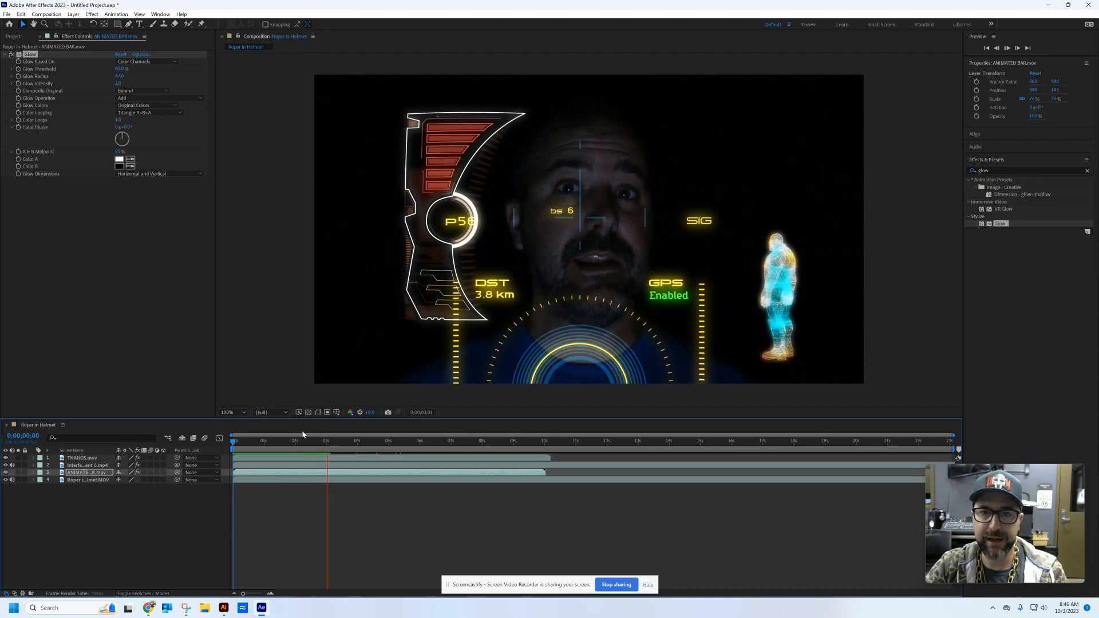
{"action": "key", "text": "space"}
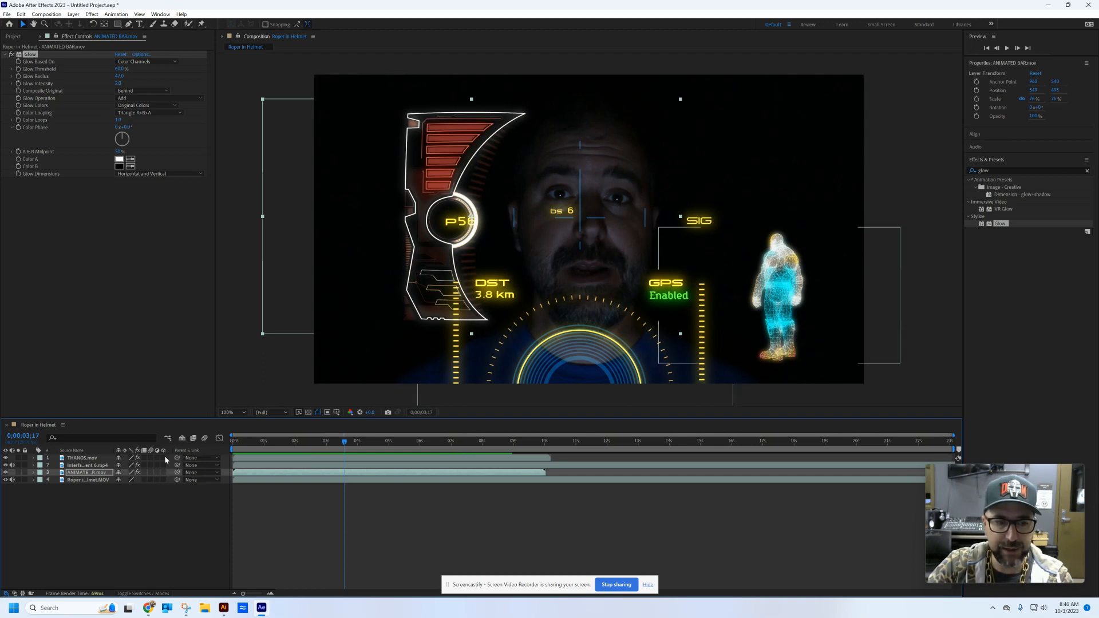
Turn the THANOS, Interface element 6 and ANIMATED BAR layers into 3D layers and dismiss the 3D bin notice
{"action": "left_click", "coordinate": [164, 458]}
{"action": "left_click", "coordinate": [163, 465]}
{"action": "left_click", "coordinate": [164, 472]}
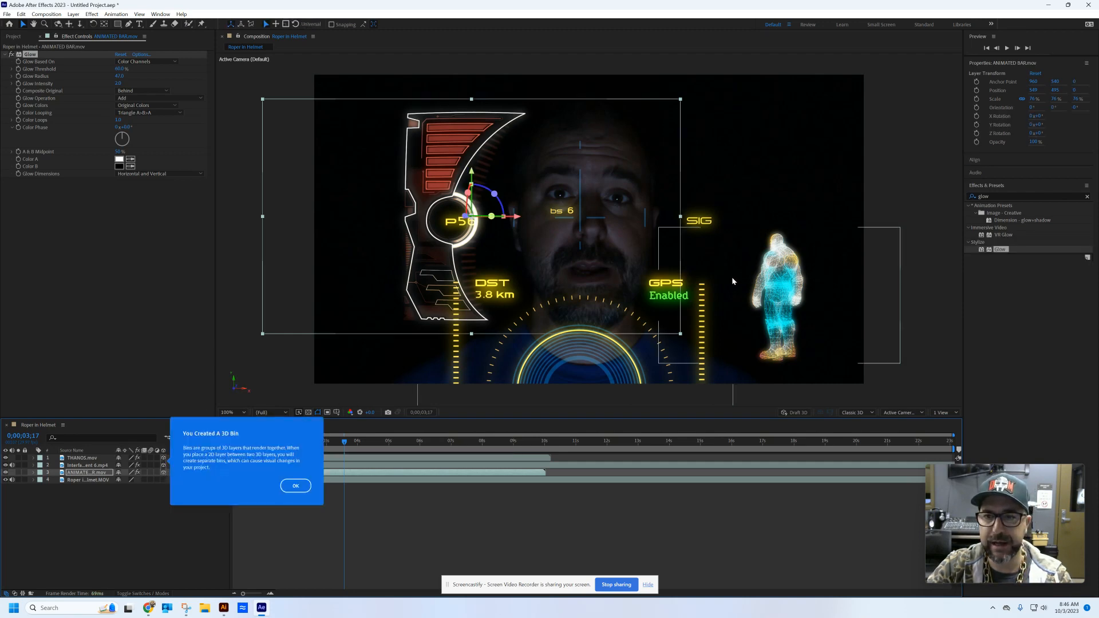
{"action": "left_click", "coordinate": [295, 486]}
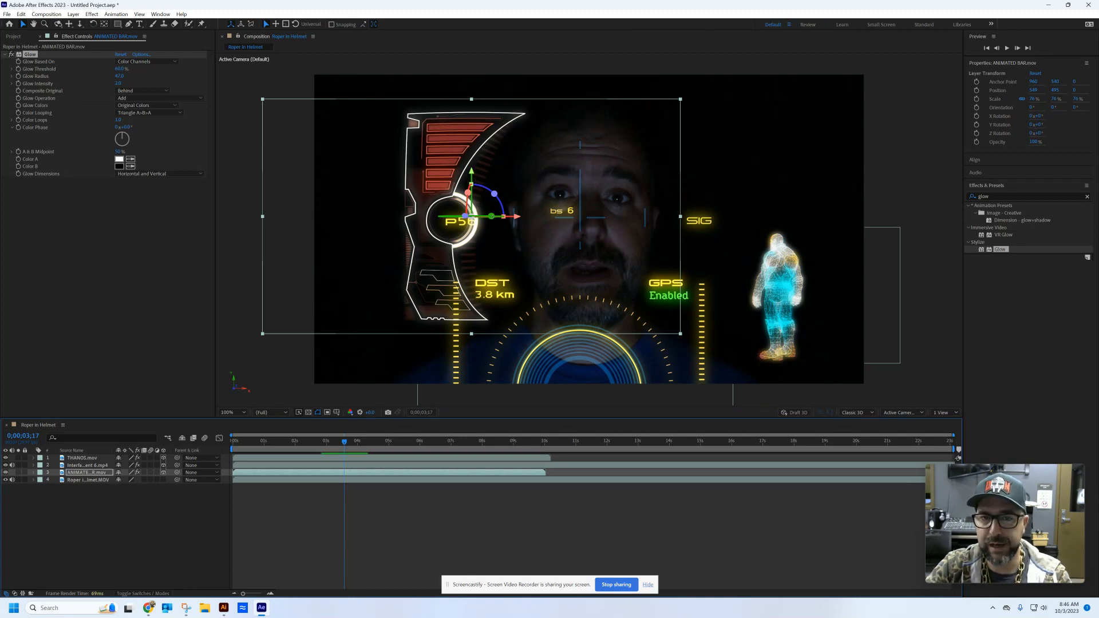
Rotate the ANIMATED BAR and THANOS layers in 3D so each is angled in perspective beside the face
{"action": "left_click_drag", "start_coordinate": [492, 217], "coordinate": [481, 189]}
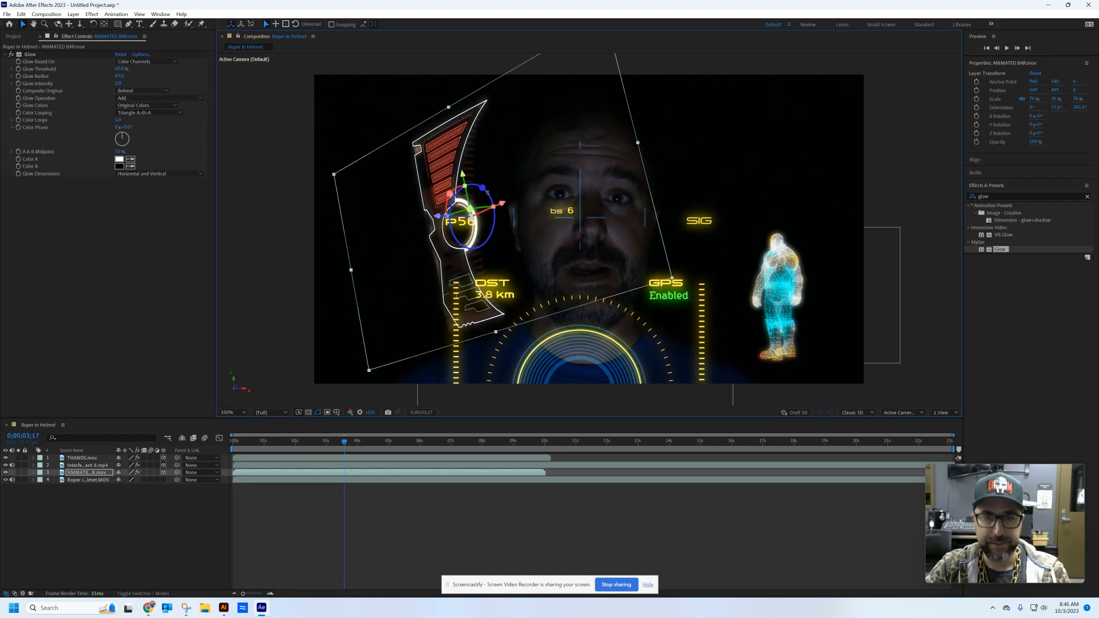
{"action": "left_click_drag", "start_coordinate": [484, 230], "coordinate": [475, 221]}
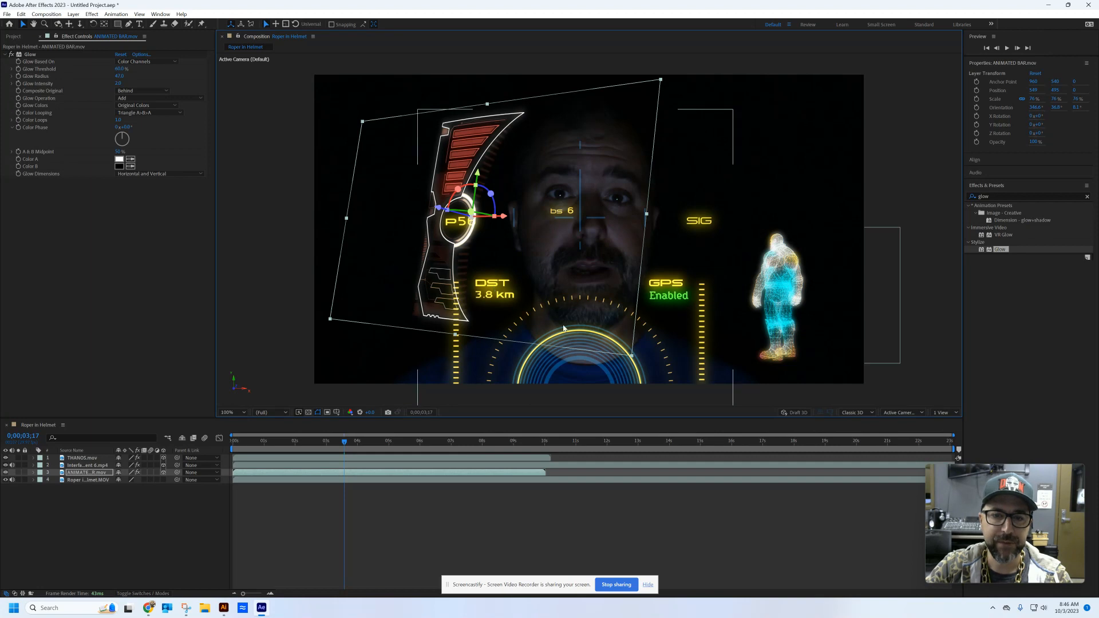
{"action": "left_click", "coordinate": [90, 459]}
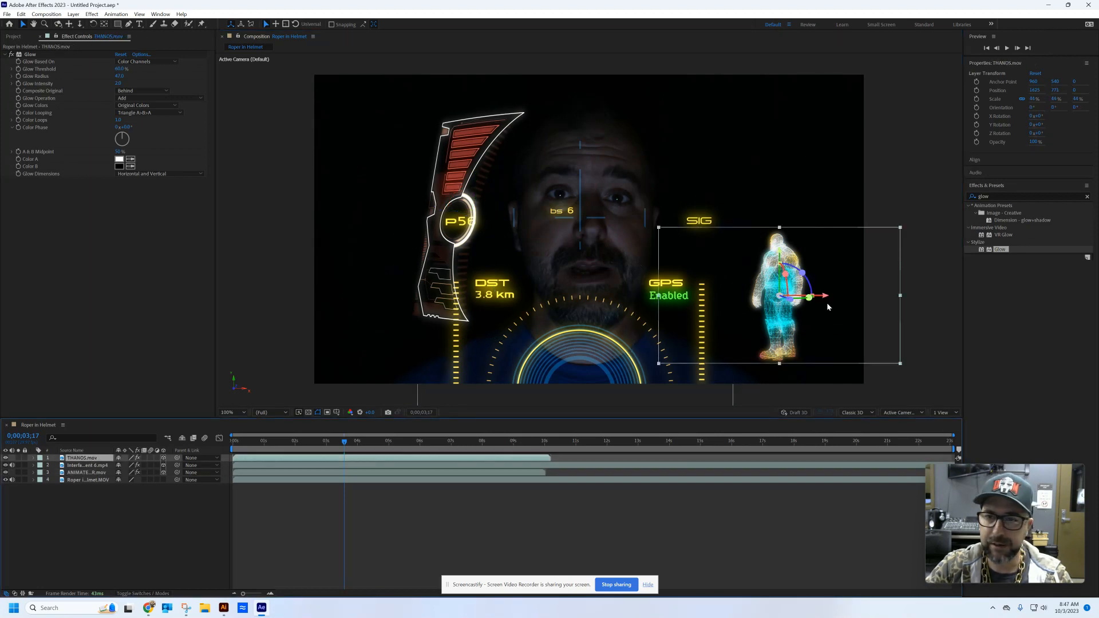
{"action": "left_click_drag", "start_coordinate": [810, 297], "coordinate": [796, 268]}
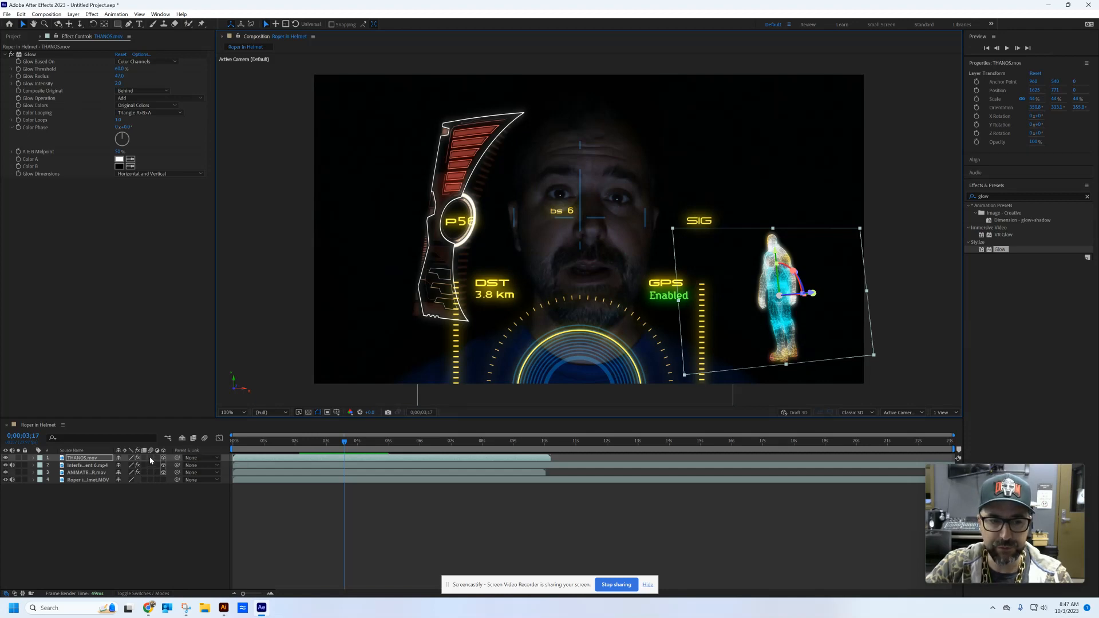
Enable motion blur for the composition and the THANOS, Interface element 6 and ANIMATED BAR layers
{"action": "left_click", "coordinate": [150, 458]}
{"action": "left_click", "coordinate": [150, 464]}
{"action": "left_click", "coordinate": [150, 472]}
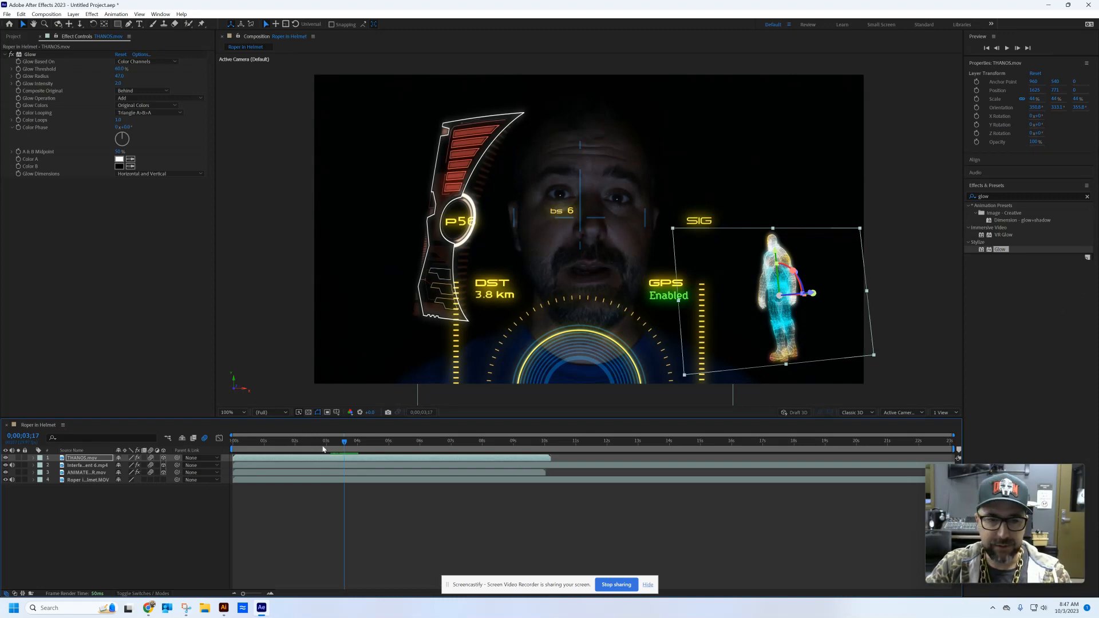
Preview the composition from the beginning and scrub through 0;00;07;29 to 0;00;09;18 to check the angled HUD elements
{"action": "key", "text": "Home"}
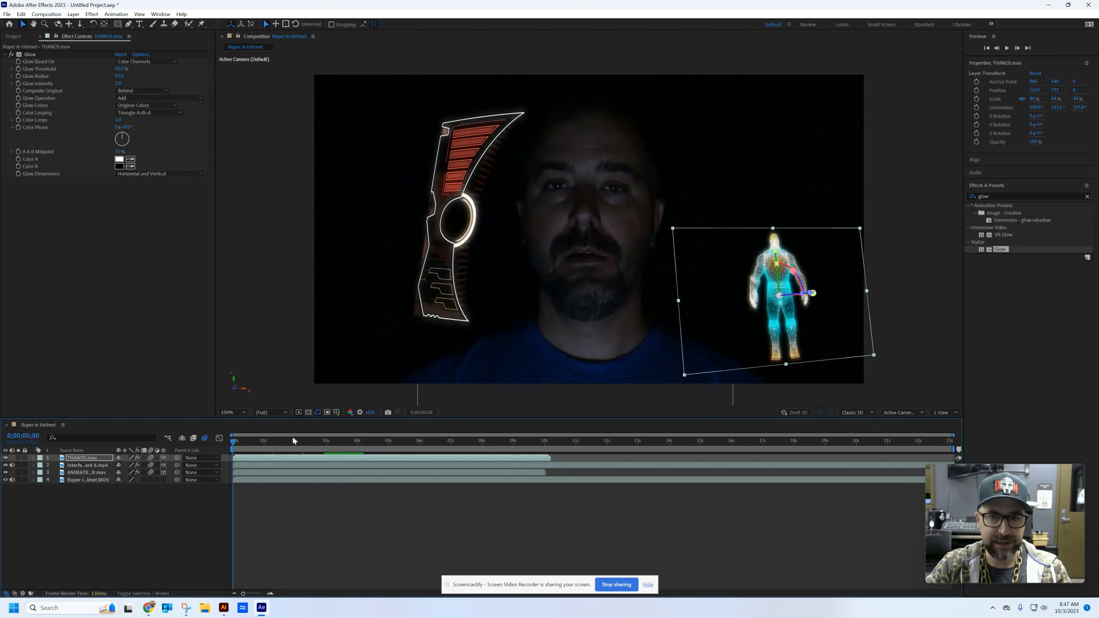
{"action": "key", "text": "space"}
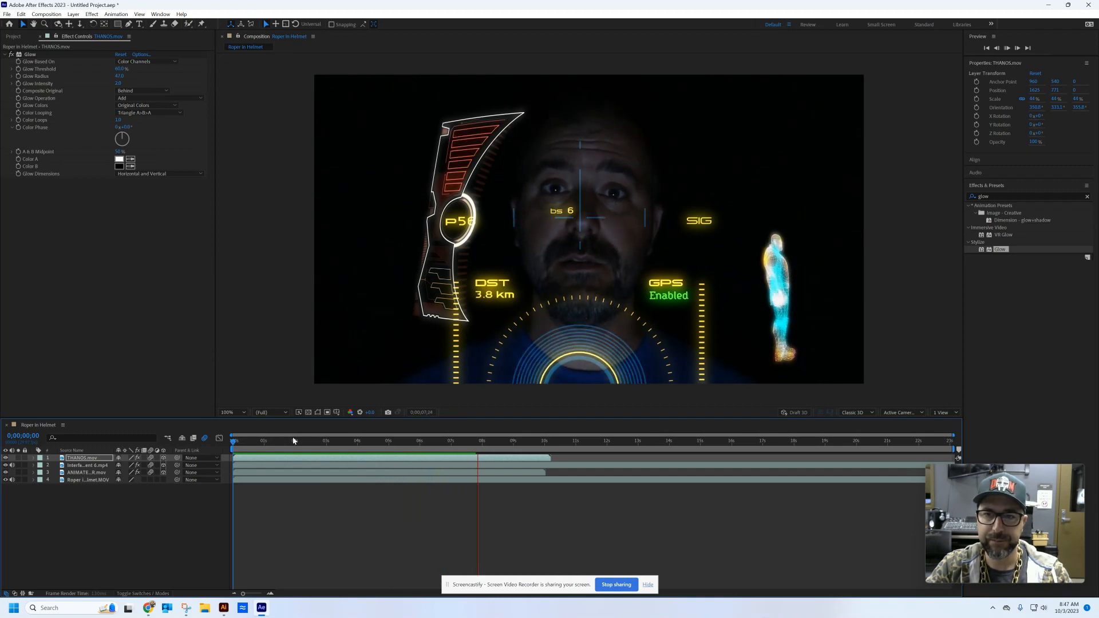
{"action": "key", "text": "space"}
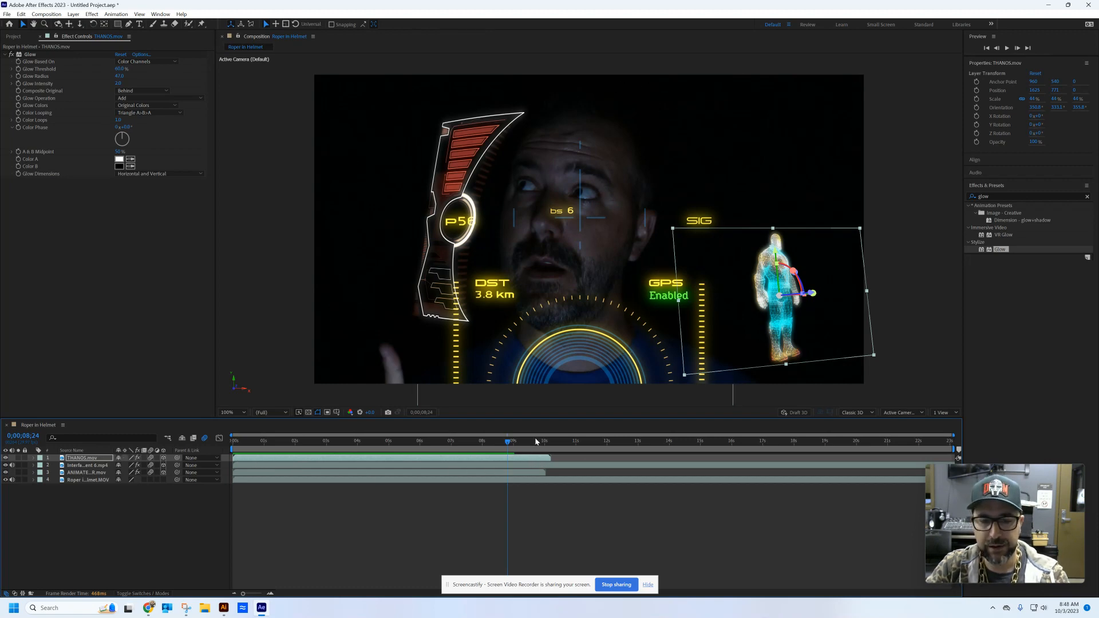
{"action": "left_click_drag", "start_coordinate": [507, 445], "coordinate": [533, 444]}
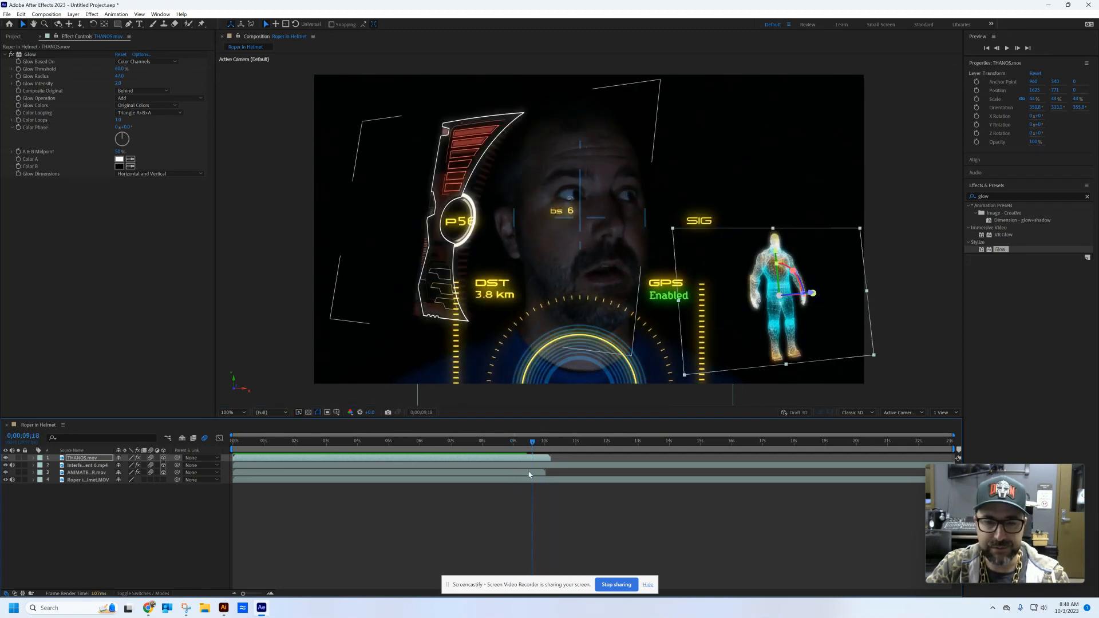
{"action": "left_click", "coordinate": [483, 114]}
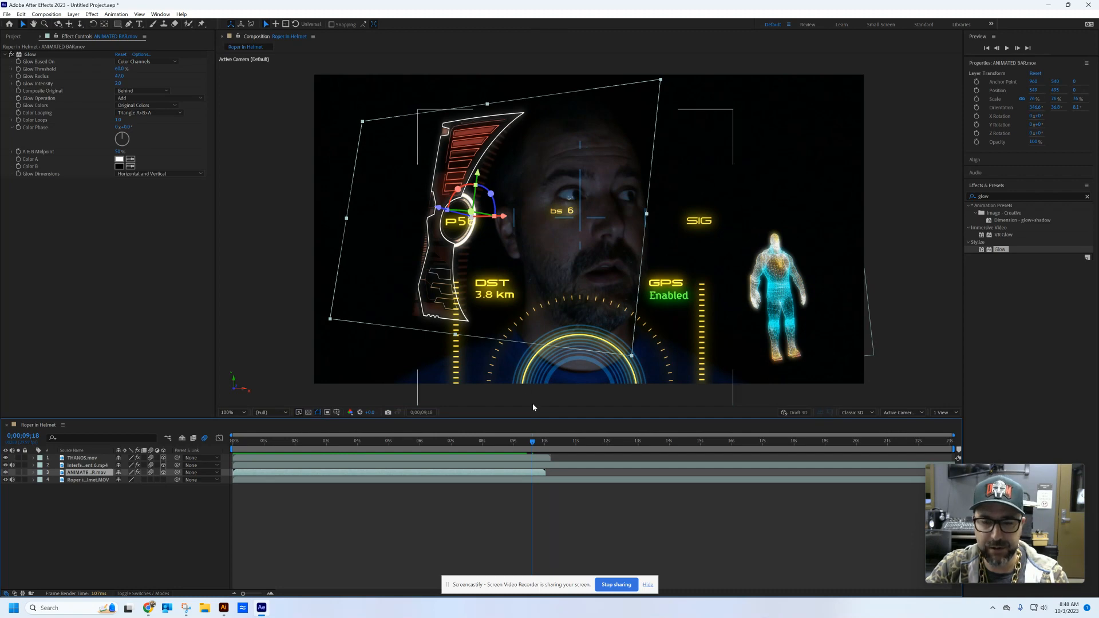
{"action": "left_click_drag", "start_coordinate": [532, 443], "coordinate": [481, 445]}
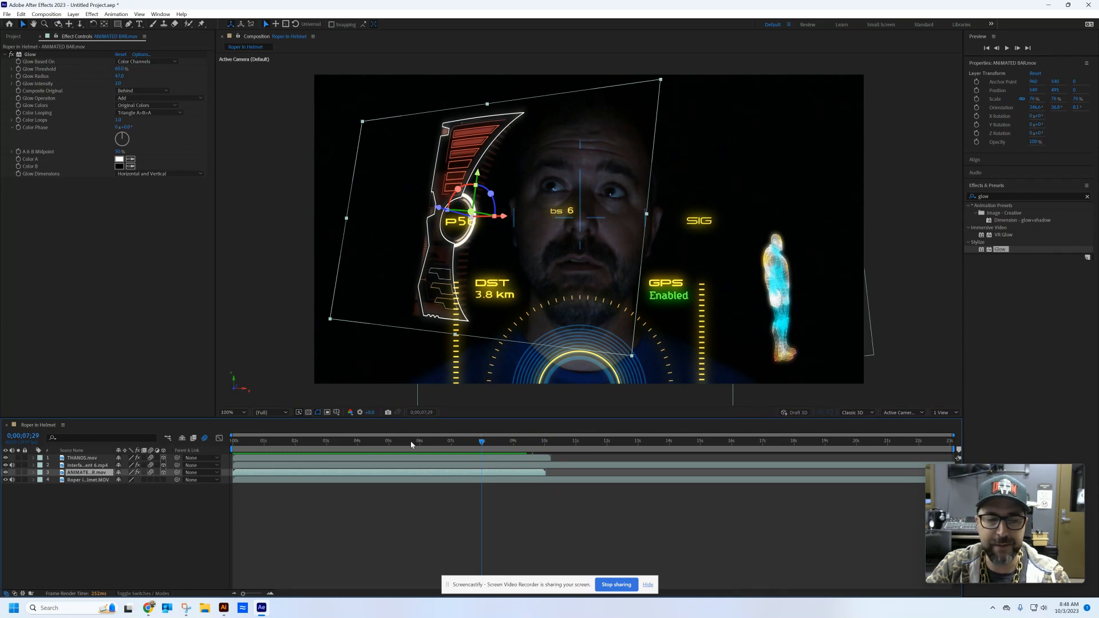
{"action": "left_click_drag", "start_coordinate": [411, 444], "coordinate": [501, 446]}
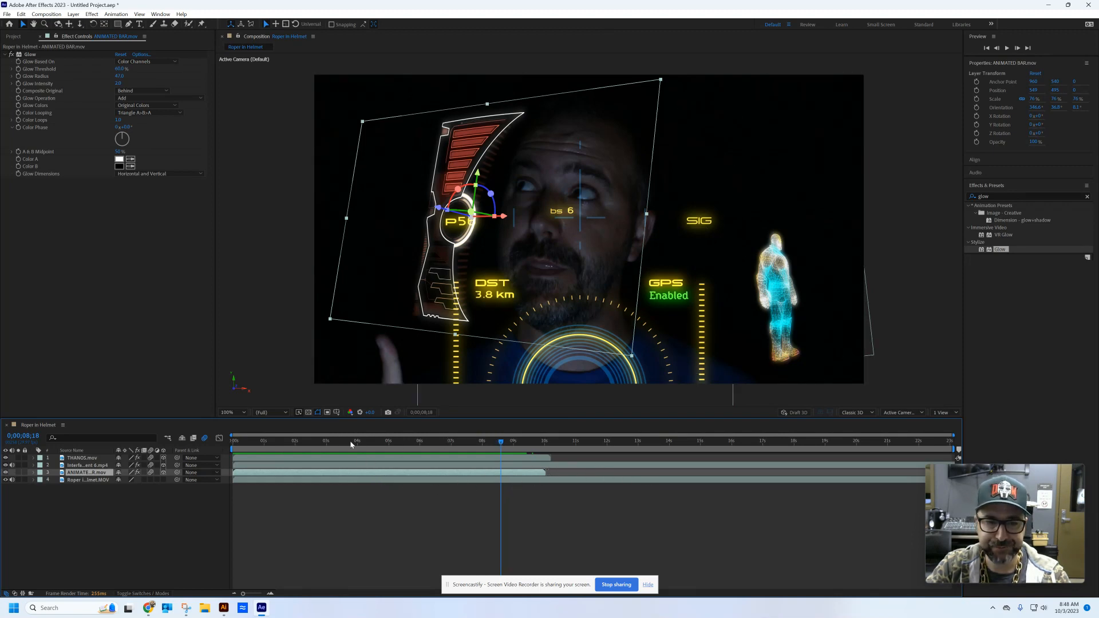
Duplicate the ANIMATED BAR layer and shift the copy to start where the original ends, at about 10 seconds
{"action": "key", "text": "Home"}
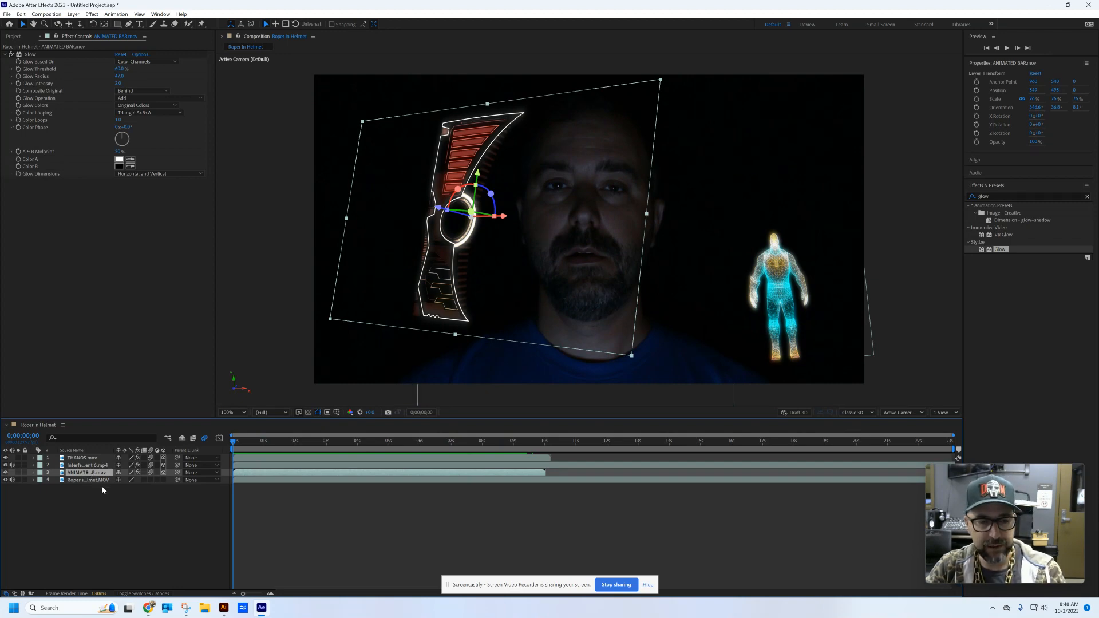
{"action": "key", "text": "ctrl+d"}
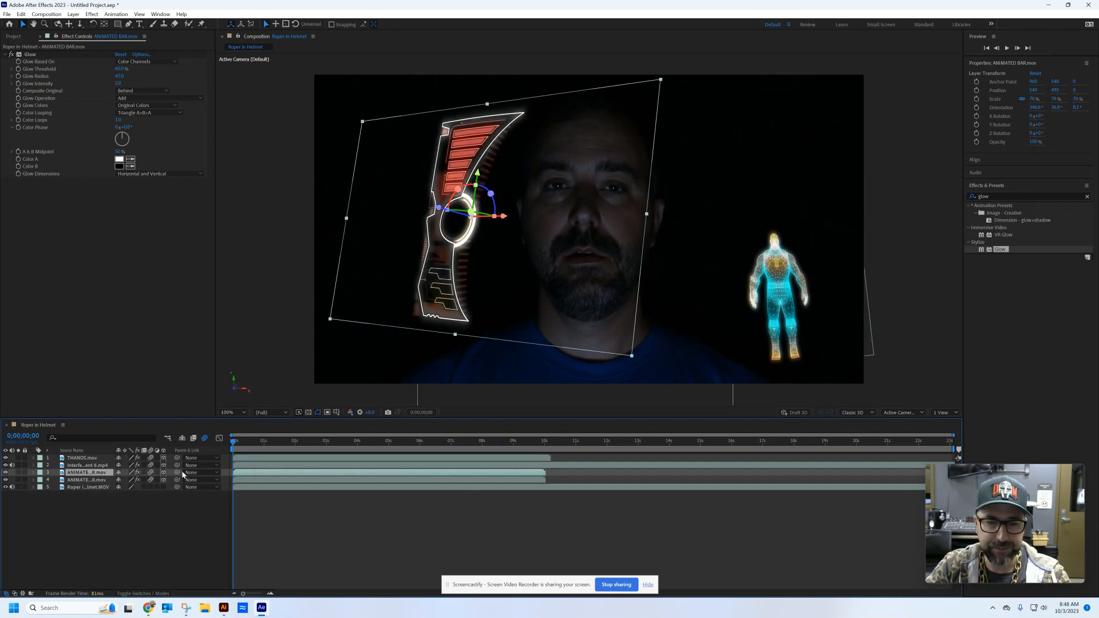
{"action": "left_click_drag", "start_coordinate": [258, 474], "coordinate": [564, 474]}
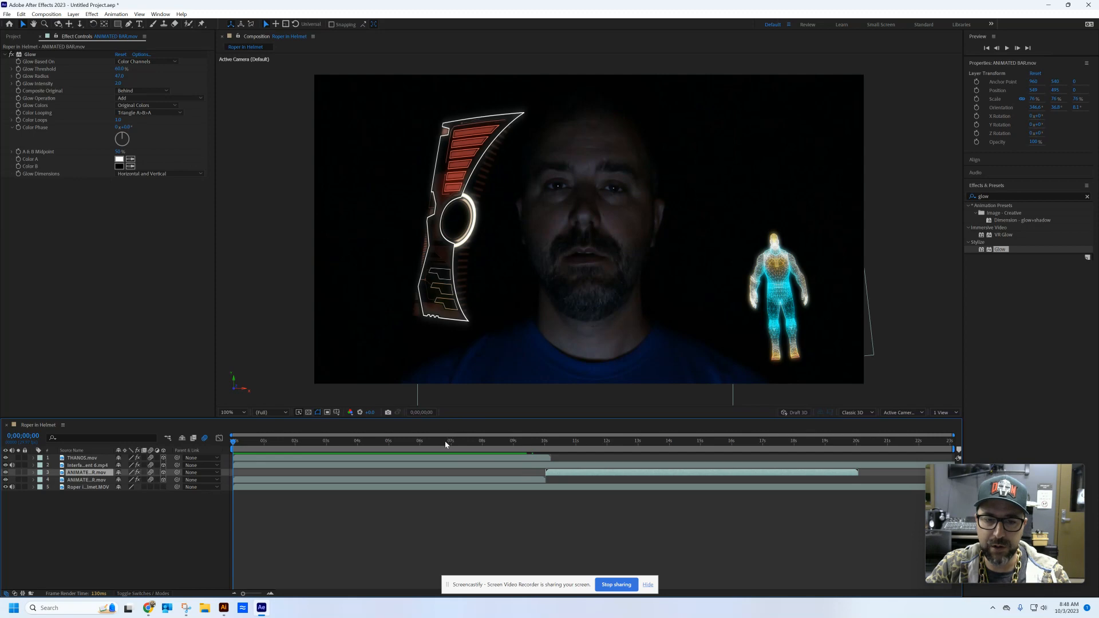
Duplicate the THANOS layer and shift the copy to start right after the original ends
{"action": "left_click_drag", "start_coordinate": [445, 443], "coordinate": [531, 458]}
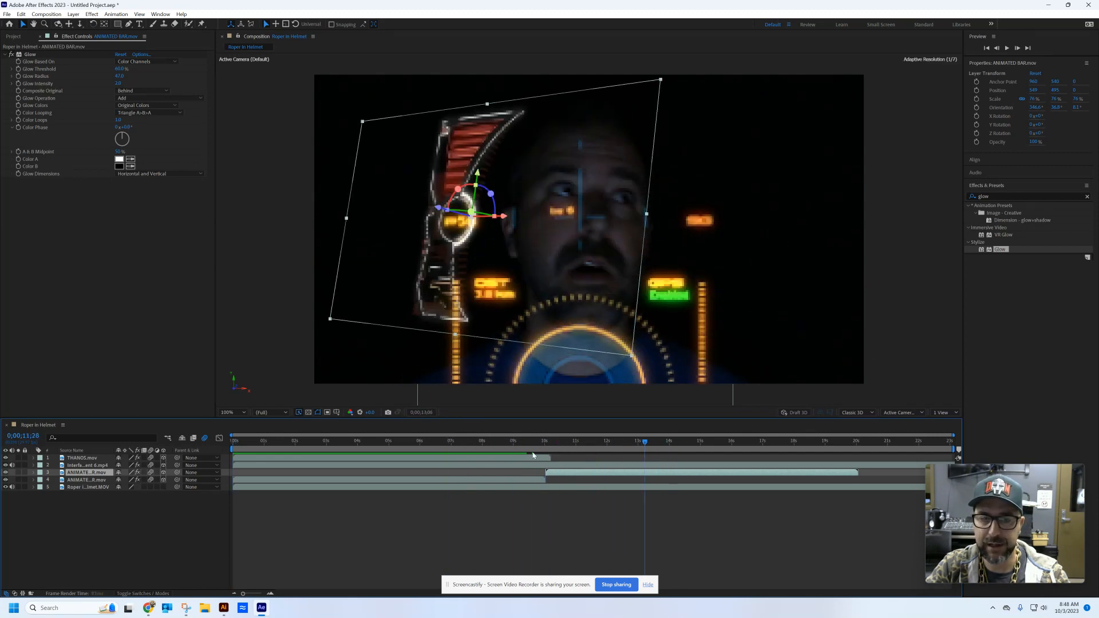
{"action": "left_click", "coordinate": [96, 459]}
{"action": "key", "text": "ctrl+d"}
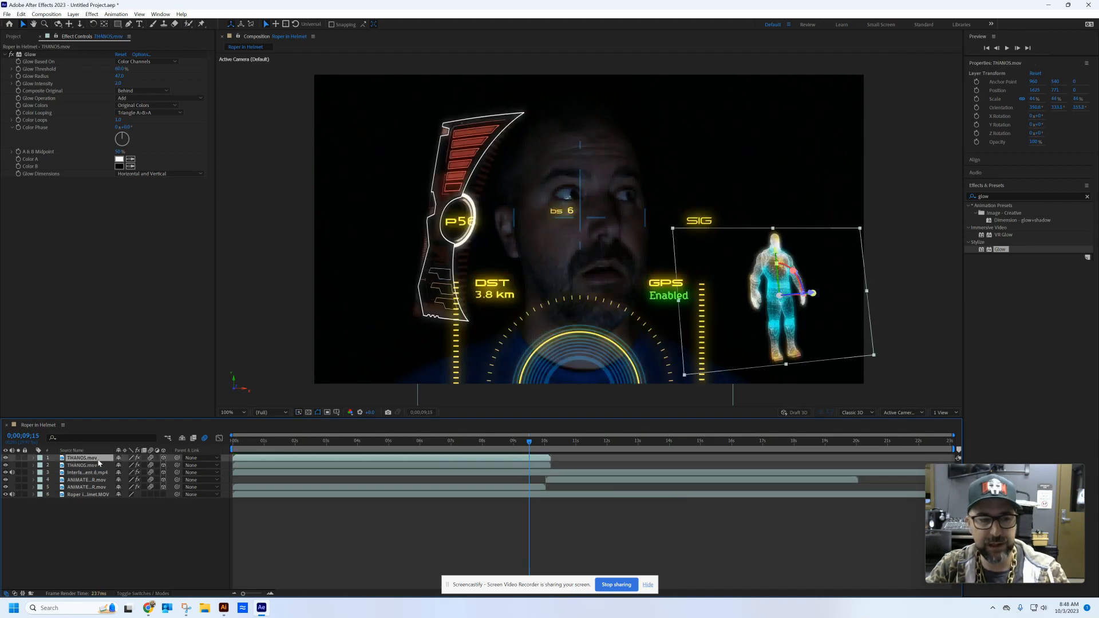
{"action": "left_click_drag", "start_coordinate": [305, 459], "coordinate": [623, 458]}
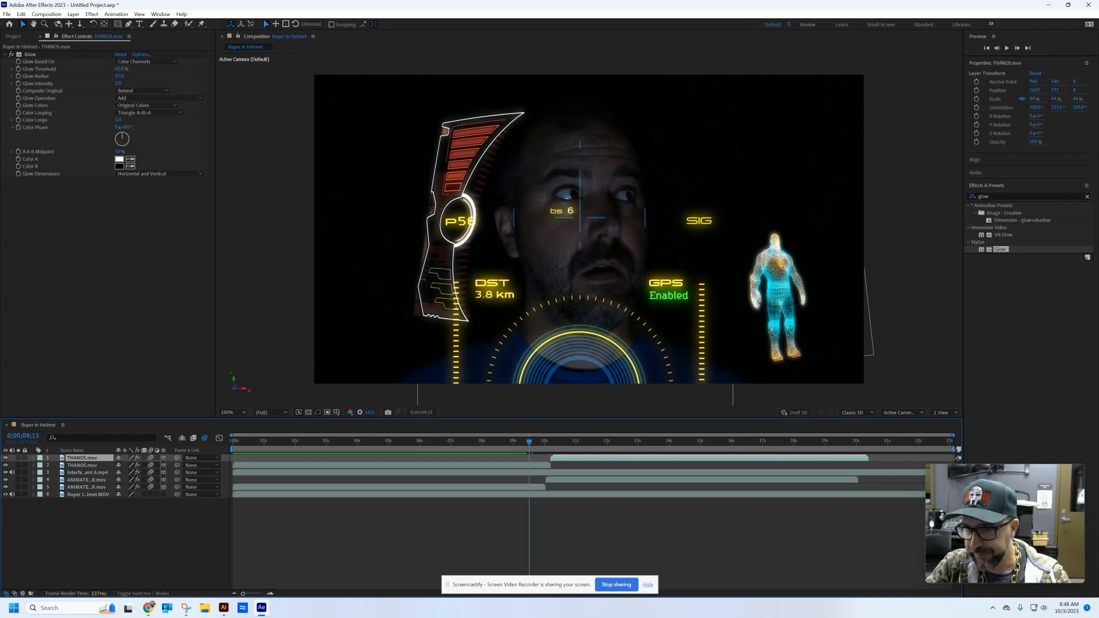
Shorten the work area to end with the ANIMATED BAR copy at about 20 seconds and trim the comp to it
{"action": "left_click_drag", "start_coordinate": [954, 450], "coordinate": [859, 449]}
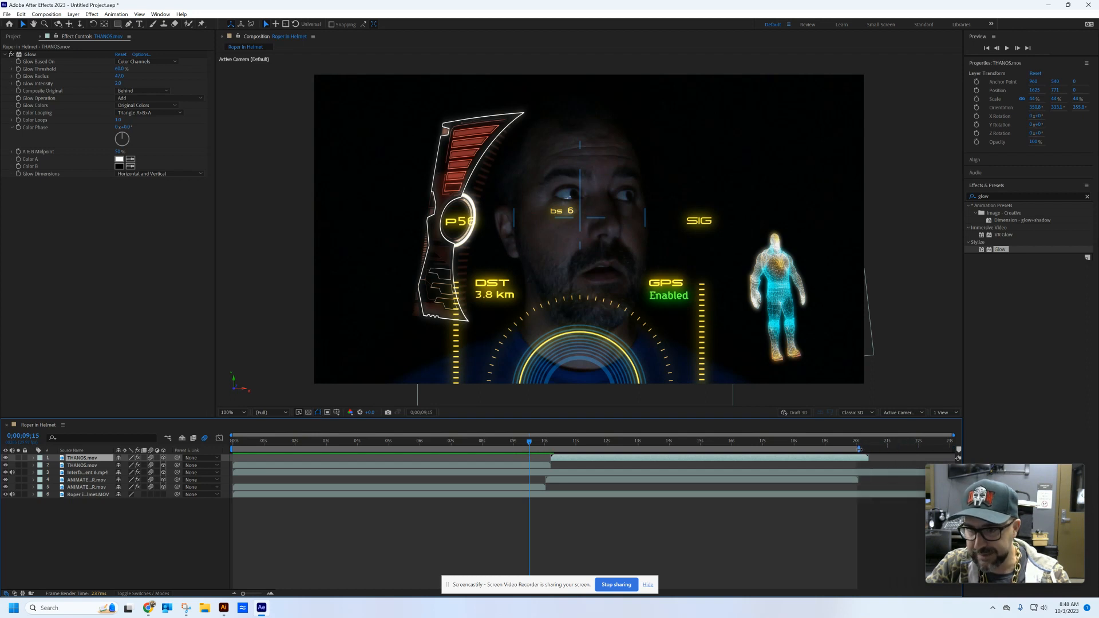
{"action": "right_click", "coordinate": [851, 450]}
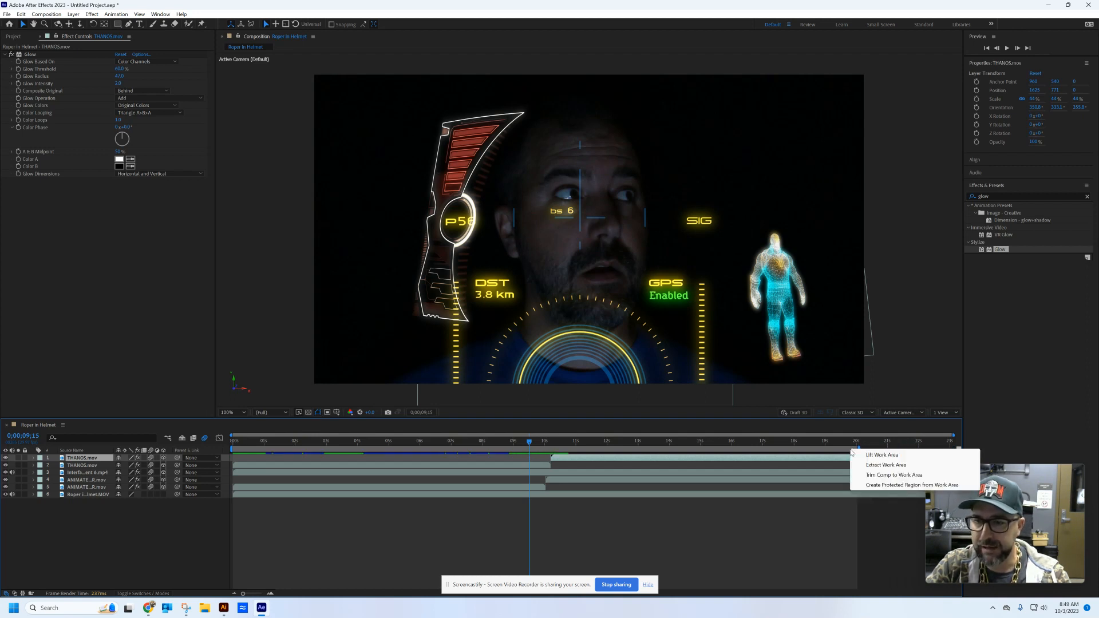
{"action": "left_click", "coordinate": [884, 475]}
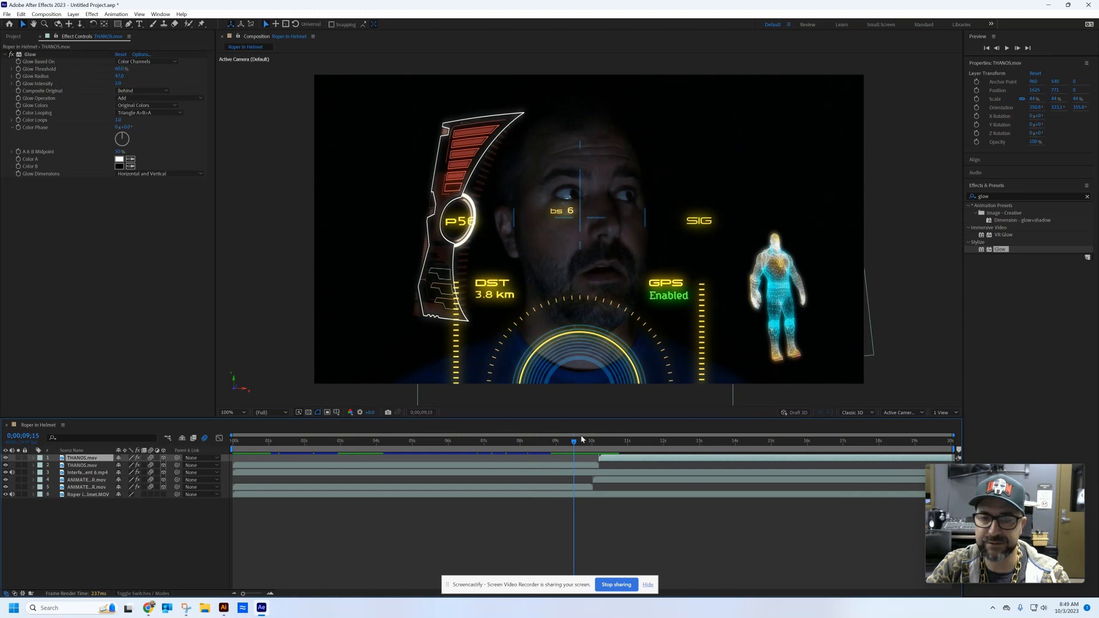
Preview the trimmed composition from the beginning and check the frame at 0;00;05;18
{"action": "left_click_drag", "start_coordinate": [440, 441], "coordinate": [227, 435]}
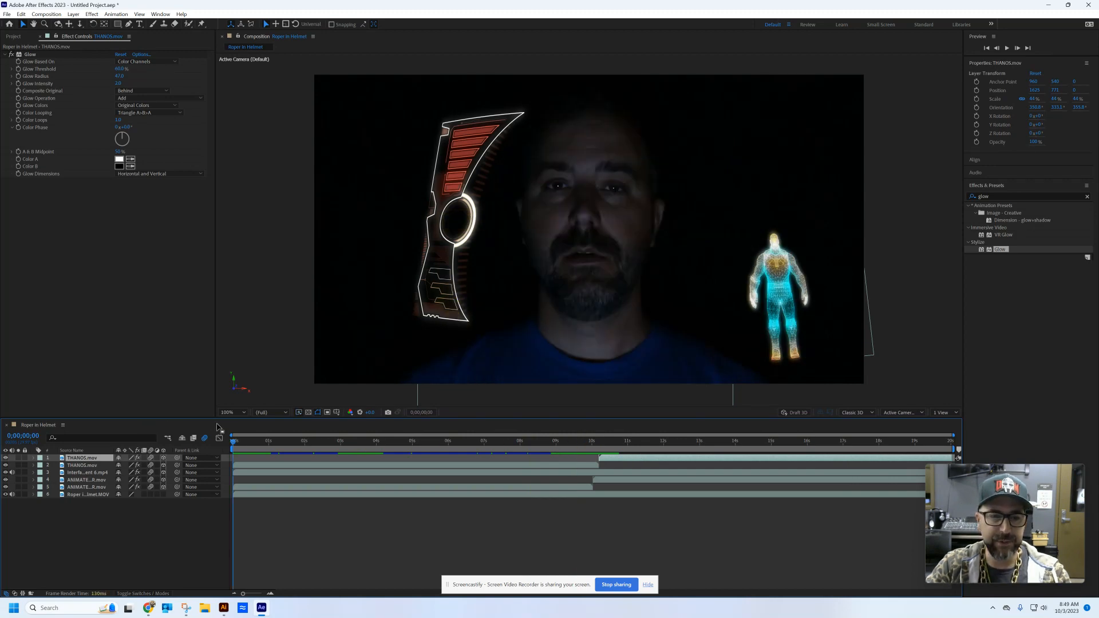
{"action": "key", "text": "space"}
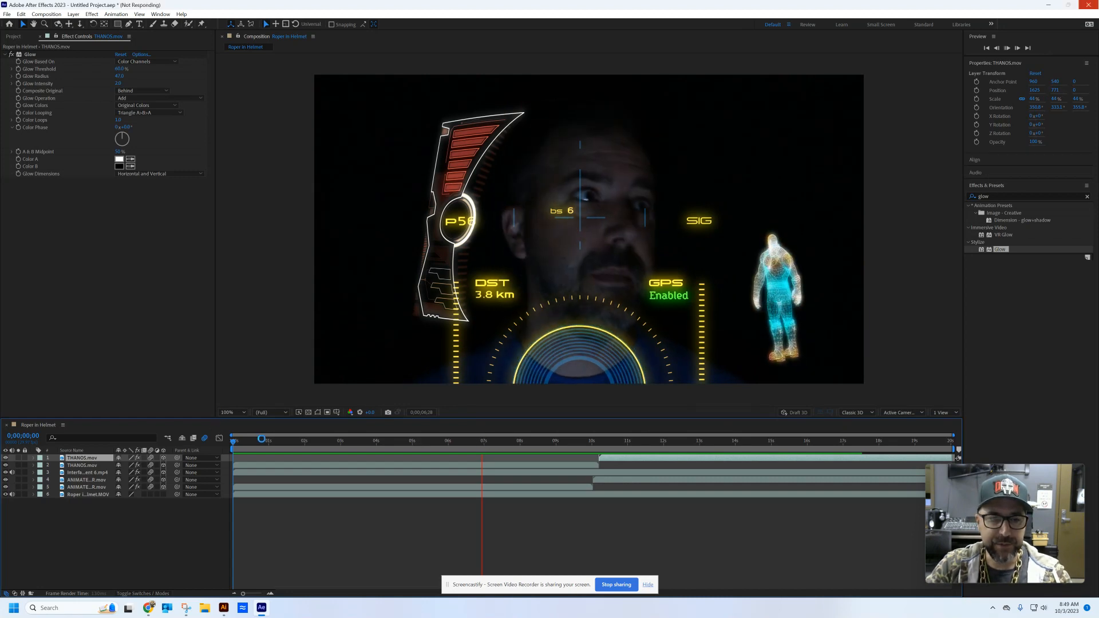
{"action": "left_click", "coordinate": [434, 442]}
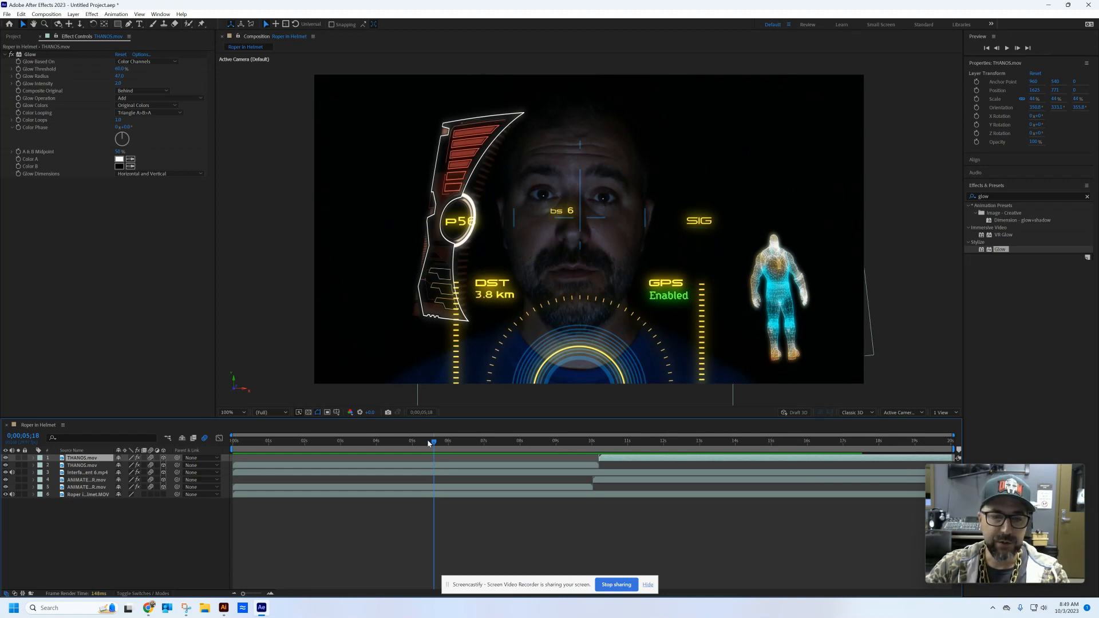
At the composition start, parent the ANIMATED BAR copy, Interface element 6 and both THANOS layers to the original ANIMATED BAR layer
{"action": "key", "text": "Home"}
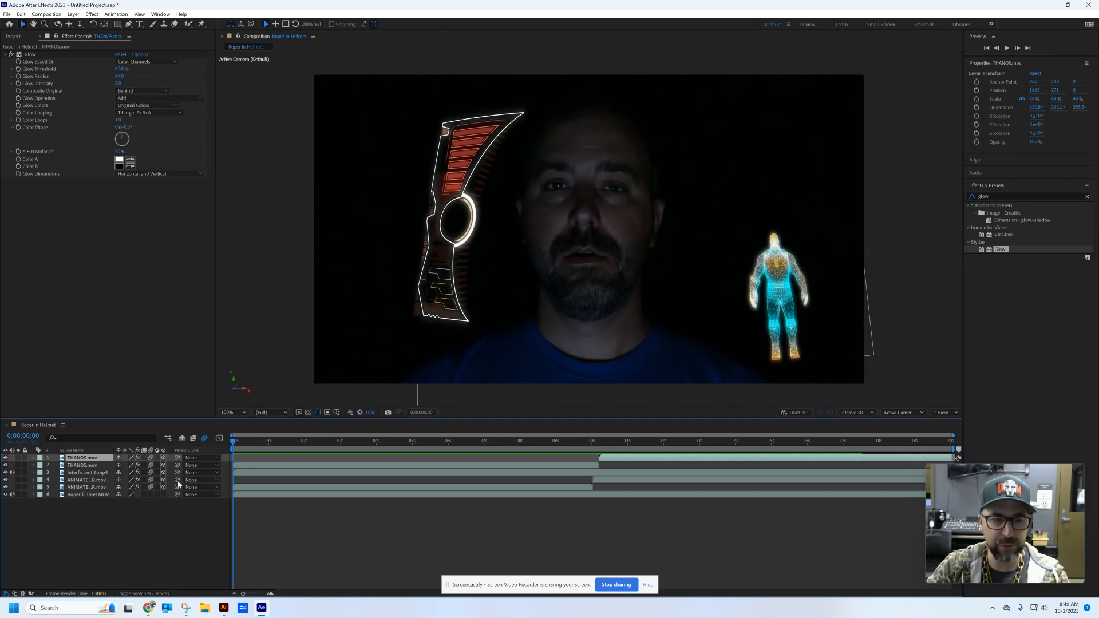
{"action": "left_click", "coordinate": [85, 487]}
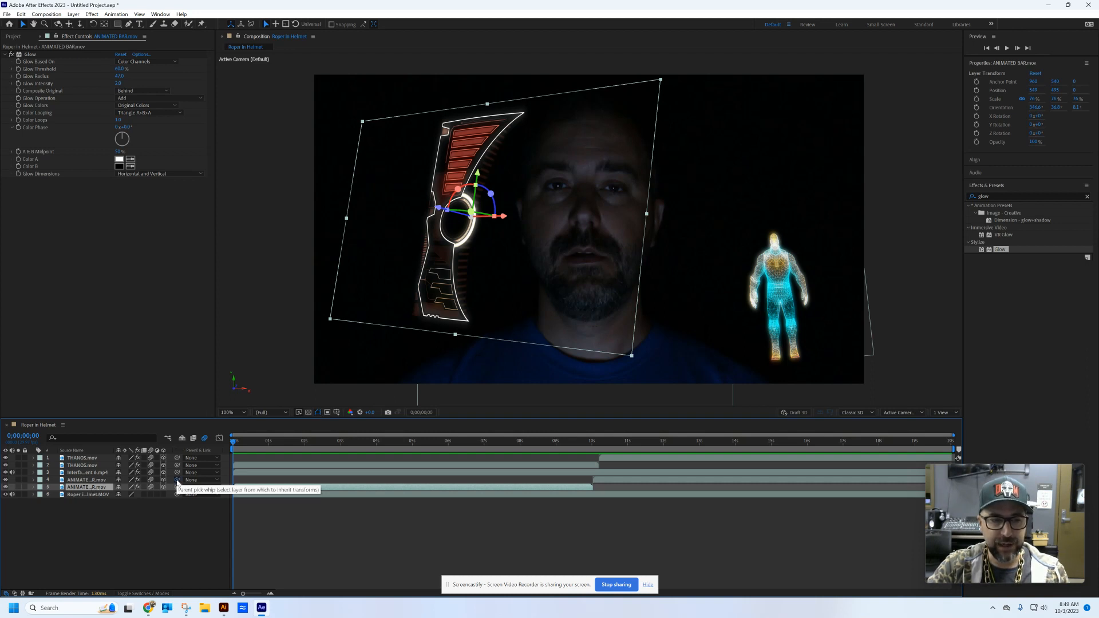
{"action": "left_click_drag", "start_coordinate": [177, 481], "coordinate": [99, 490]}
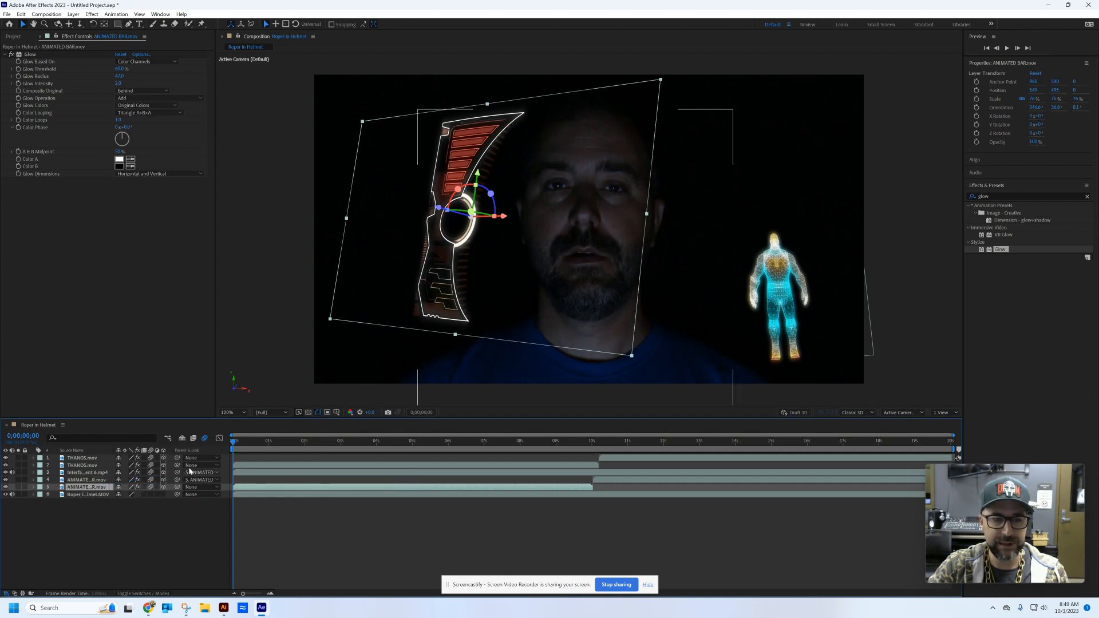
{"action": "left_click_drag", "start_coordinate": [178, 466], "coordinate": [102, 489]}
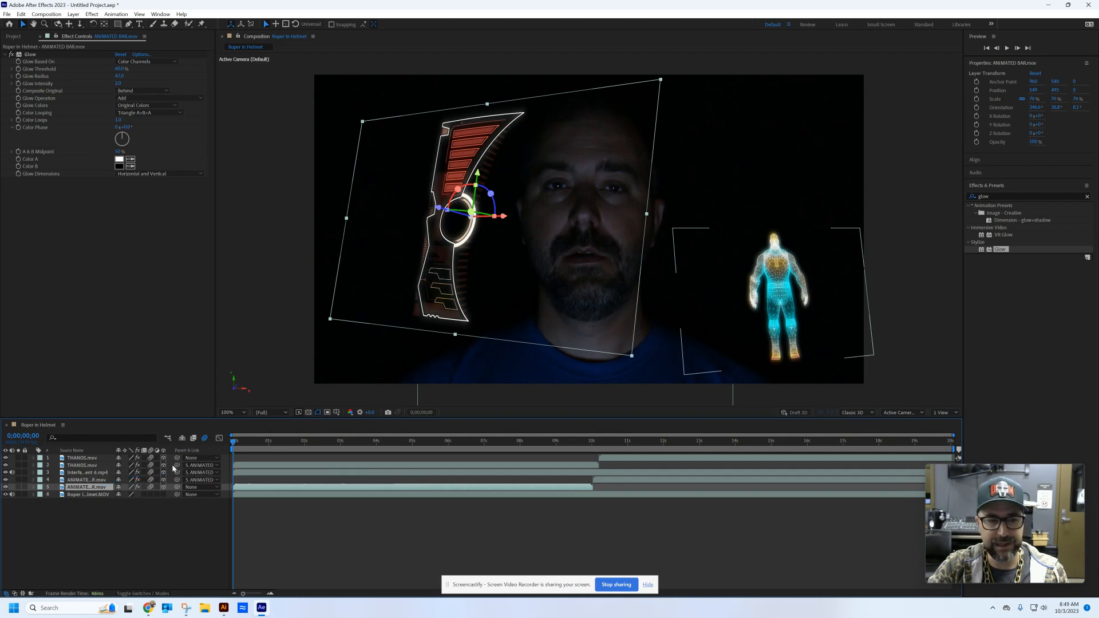
{"action": "left_click_drag", "start_coordinate": [177, 458], "coordinate": [104, 489]}
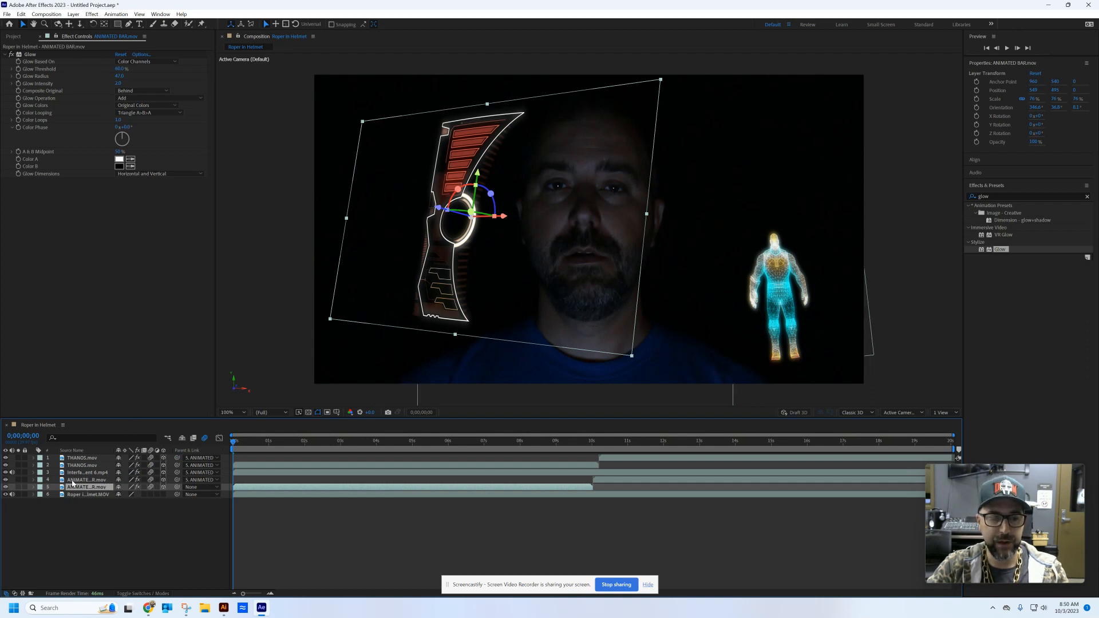
Keyframe the original ANIMATED BAR's Position at 0;00;00;00, and move the layer slightly down at 0;00;01;13 for a second keyframe
{"action": "left_click", "coordinate": [34, 488]}
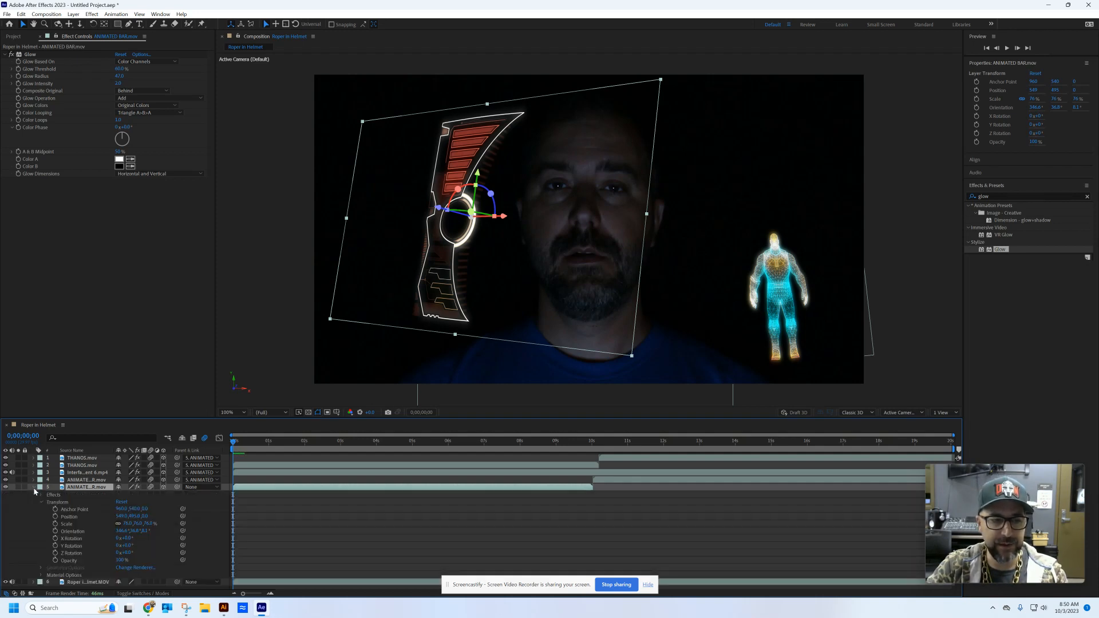
{"action": "left_click", "coordinate": [54, 517]}
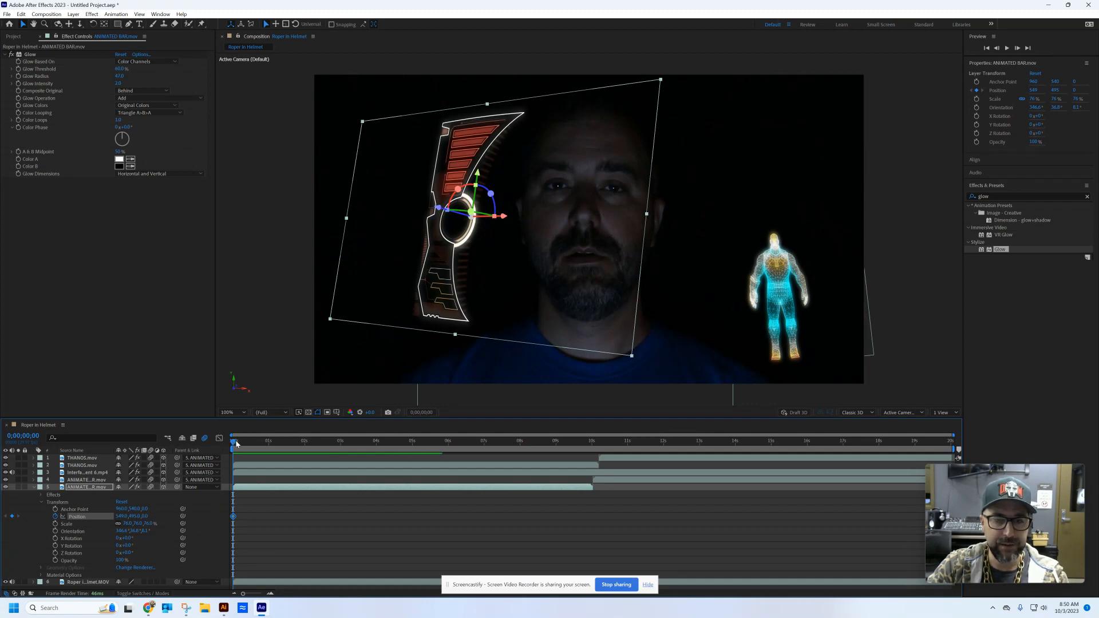
{"action": "left_click_drag", "start_coordinate": [236, 444], "coordinate": [286, 444]}
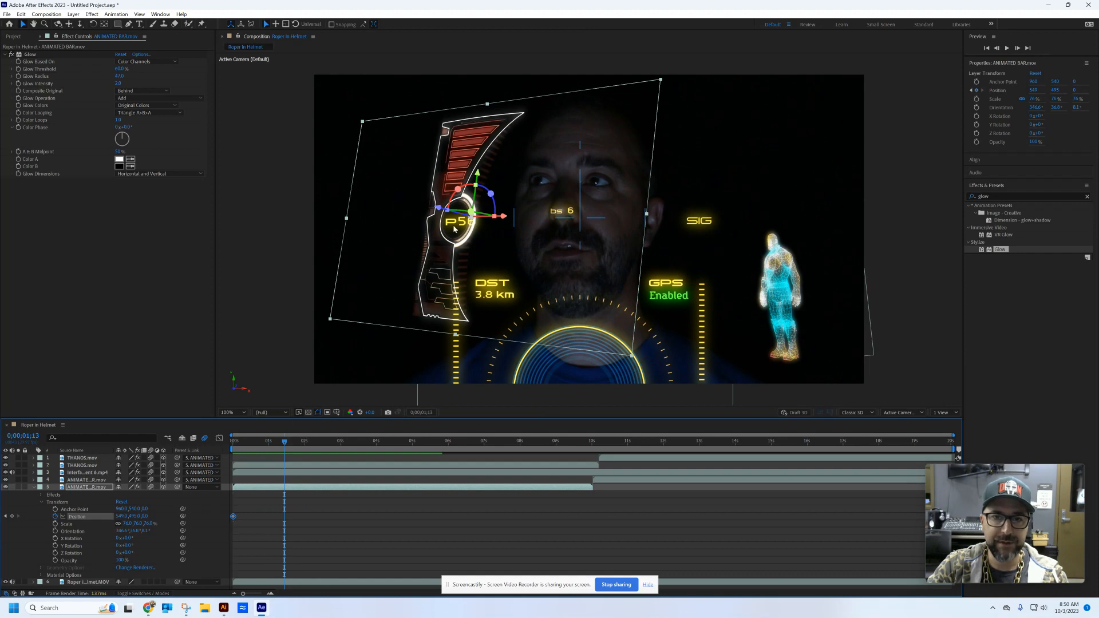
{"action": "left_click_drag", "start_coordinate": [455, 230], "coordinate": [455, 246]}
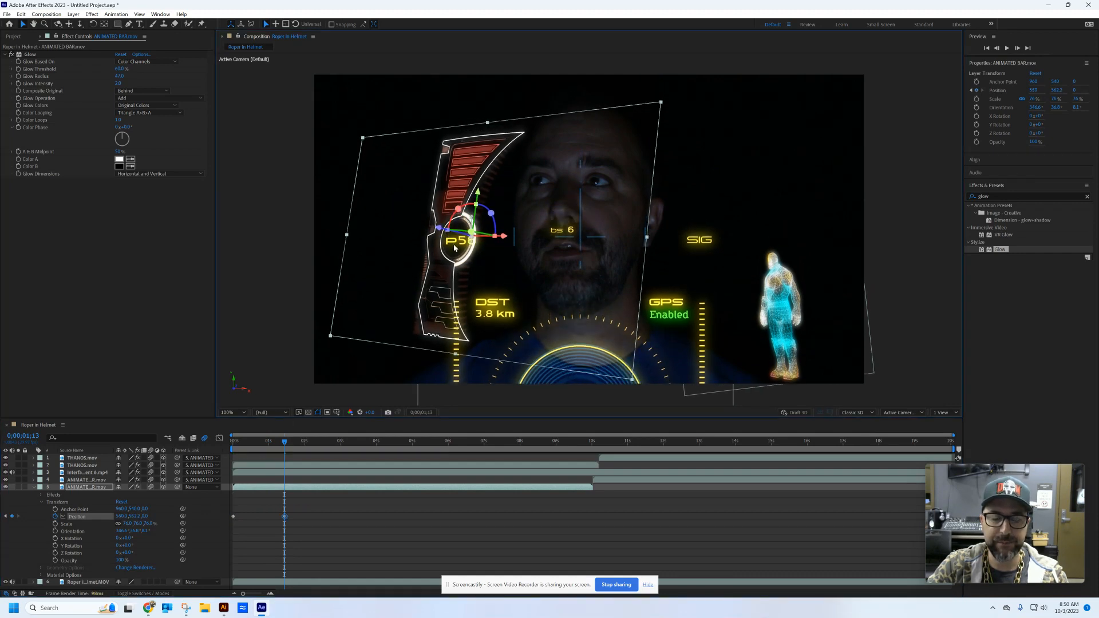
Add Position keyframes to the original ANIMATED BAR, moving it up at 0;00;01;25 and slightly down at 0;00;02;21
{"action": "left_click_drag", "start_coordinate": [285, 443], "coordinate": [300, 442]}
{"action": "left_click_drag", "start_coordinate": [434, 281], "coordinate": [434, 253]}
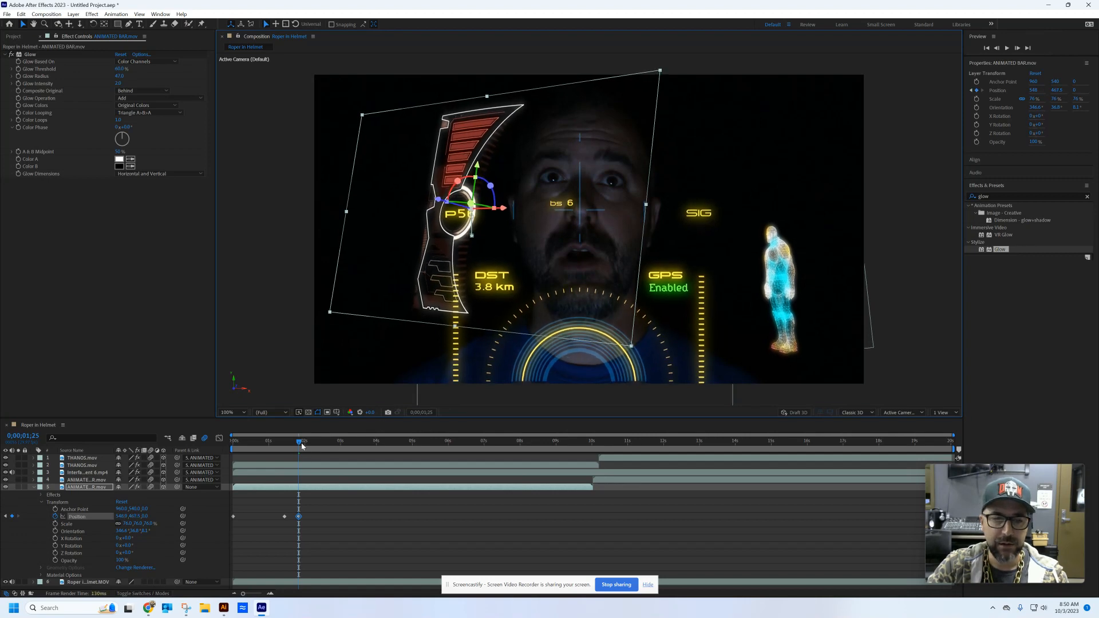
{"action": "left_click_drag", "start_coordinate": [300, 442], "coordinate": [330, 443]}
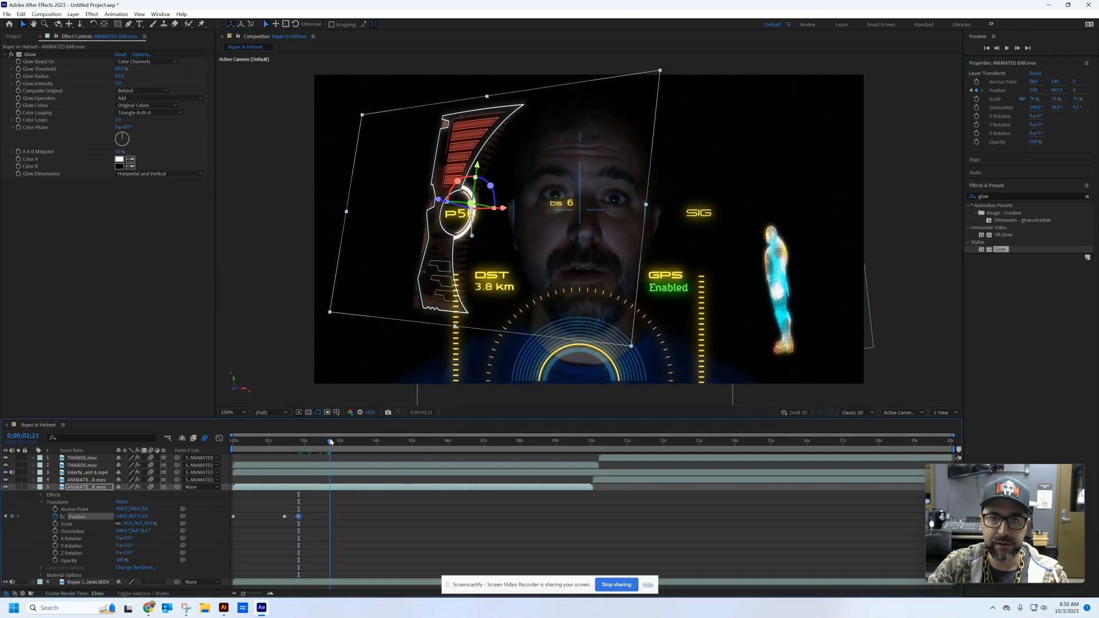
{"action": "left_click_drag", "start_coordinate": [449, 229], "coordinate": [448, 237]}
Shift the ANIMATED BAR slightly right at 0;00;03;12 and back left at 0;00;04;03 to add two more Position keyframes
{"action": "left_click_drag", "start_coordinate": [333, 442], "coordinate": [355, 441]}
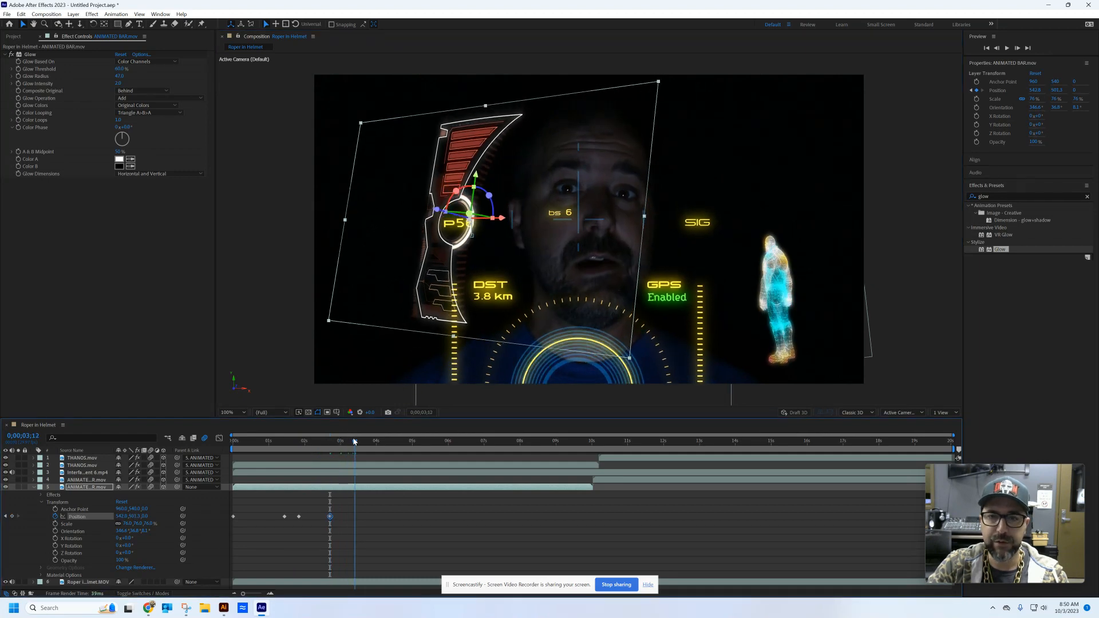
{"action": "left_click_drag", "start_coordinate": [421, 281], "coordinate": [438, 283]}
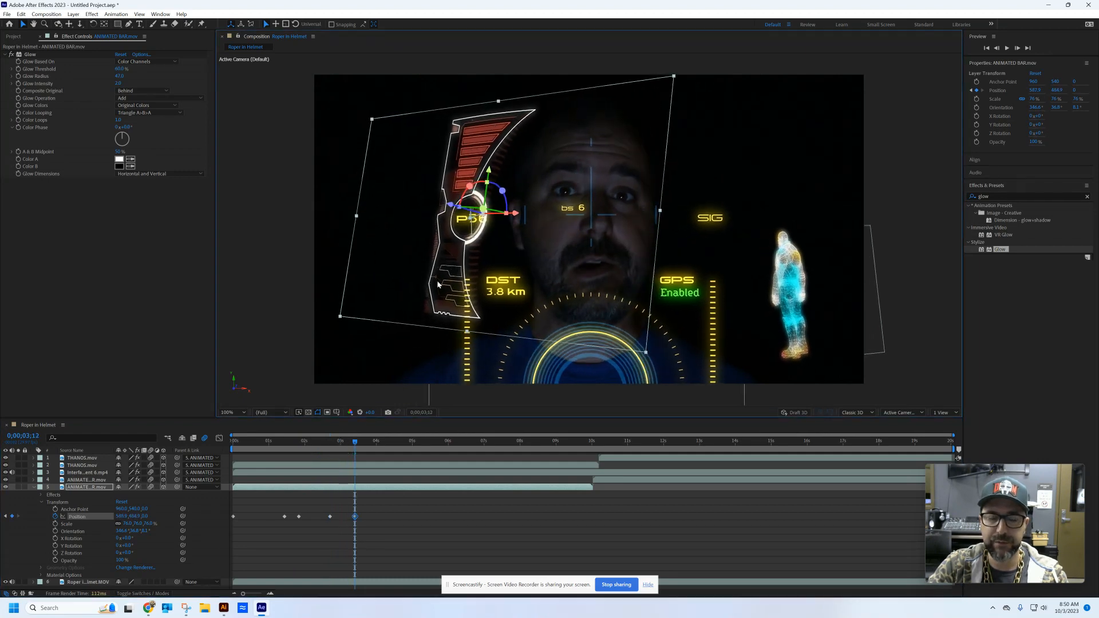
{"action": "left_click_drag", "start_coordinate": [361, 446], "coordinate": [382, 443]}
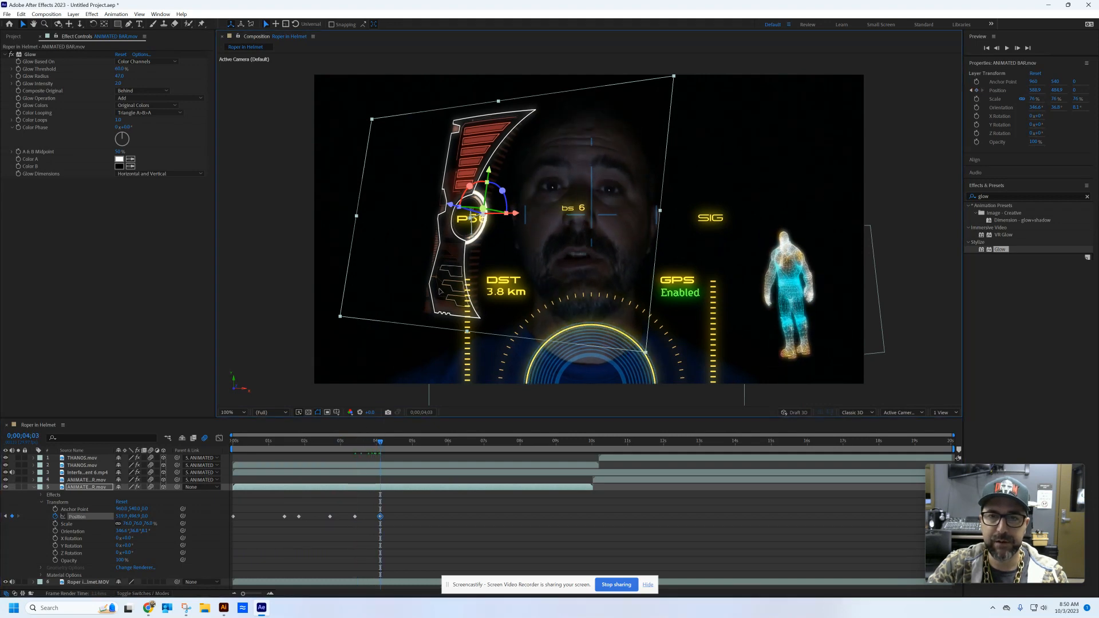
{"action": "left_click_drag", "start_coordinate": [457, 292], "coordinate": [439, 292]}
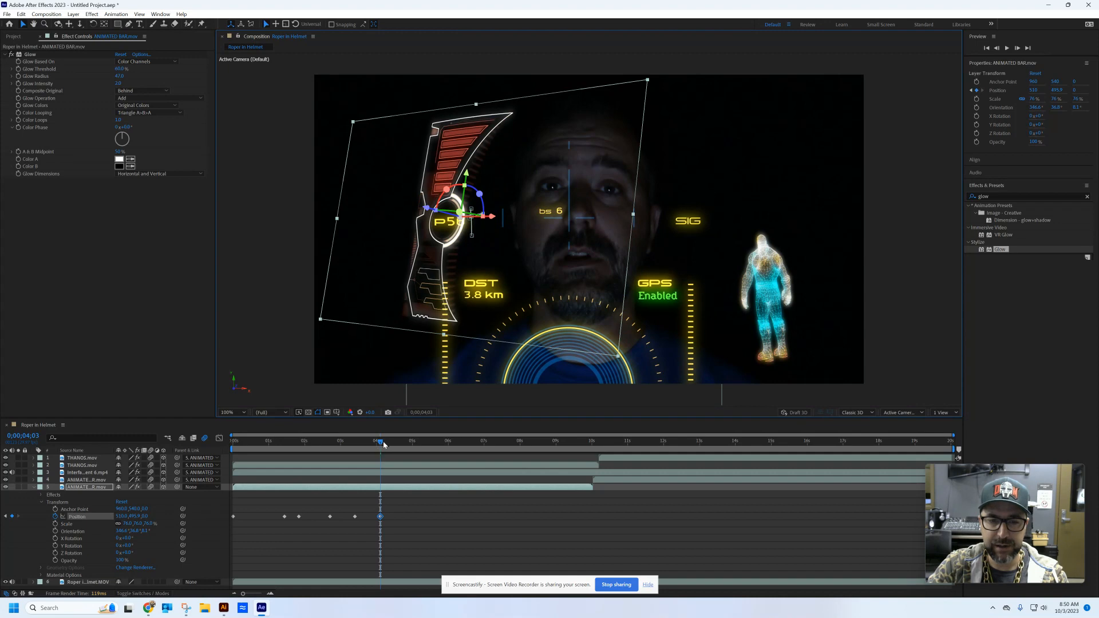
Keyframe the ANIMATED BAR's Position up and left at 0;00;06;09, then right and slightly down at 0;00;07;09
{"action": "left_click_drag", "start_coordinate": [393, 444], "coordinate": [464, 443]}
{"action": "left_click_drag", "start_coordinate": [442, 271], "coordinate": [421, 260]}
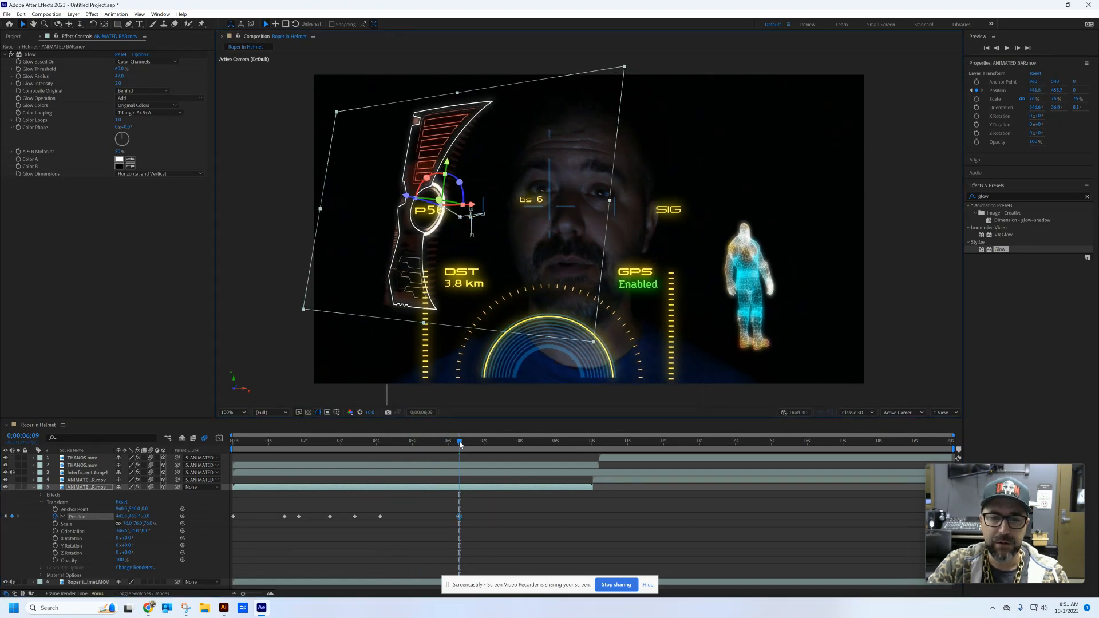
{"action": "key", "text": "space"}
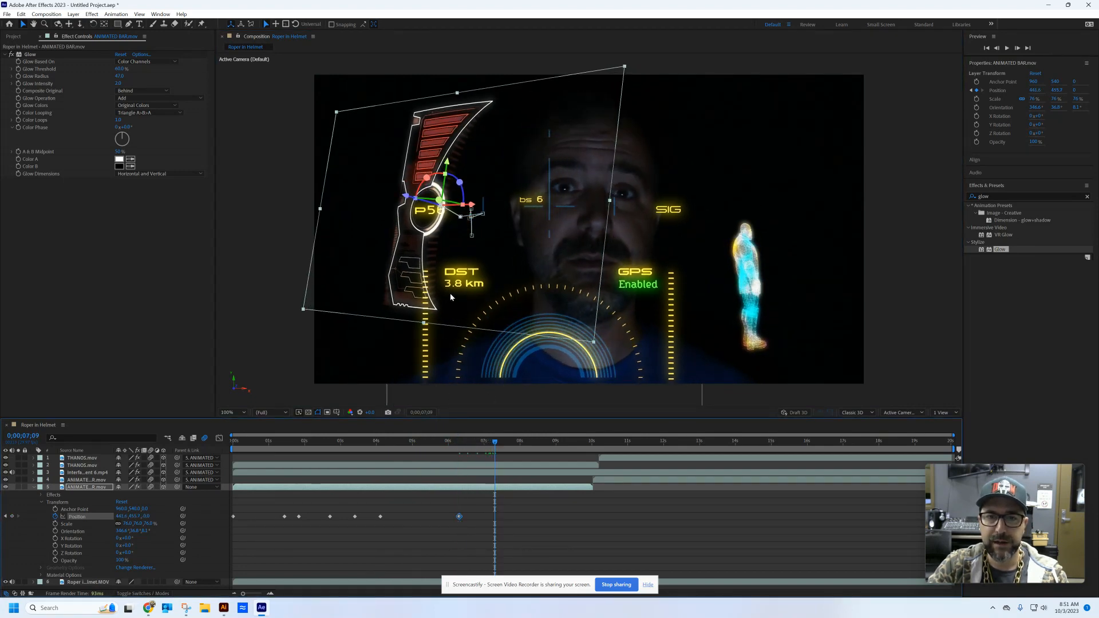
{"action": "left_click_drag", "start_coordinate": [450, 296], "coordinate": [459, 379]}
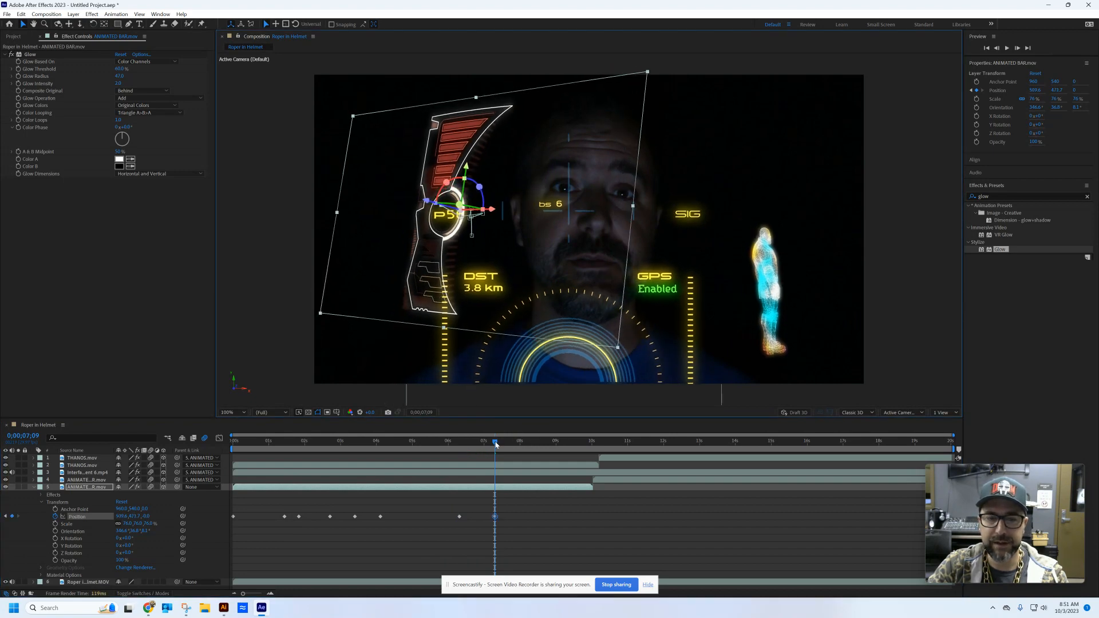
Follow the head with the ANIMATED BAR, keyframing it up and left at 0;00;08;03 and down and right at 0;00;09;05
{"action": "key", "text": "space"}
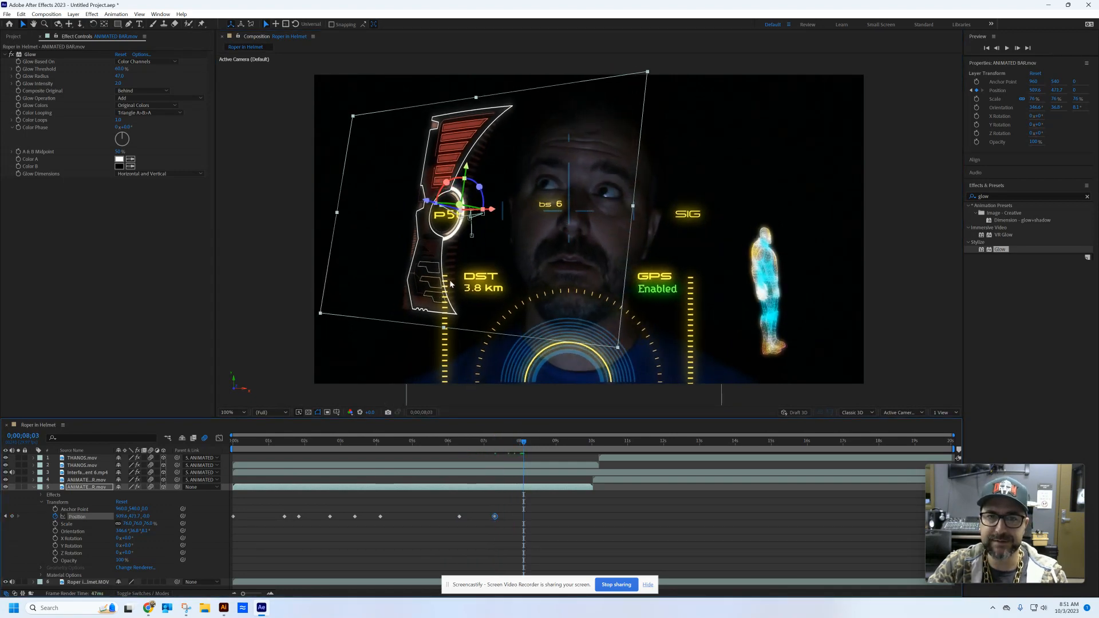
{"action": "left_click_drag", "start_coordinate": [448, 282], "coordinate": [421, 255]}
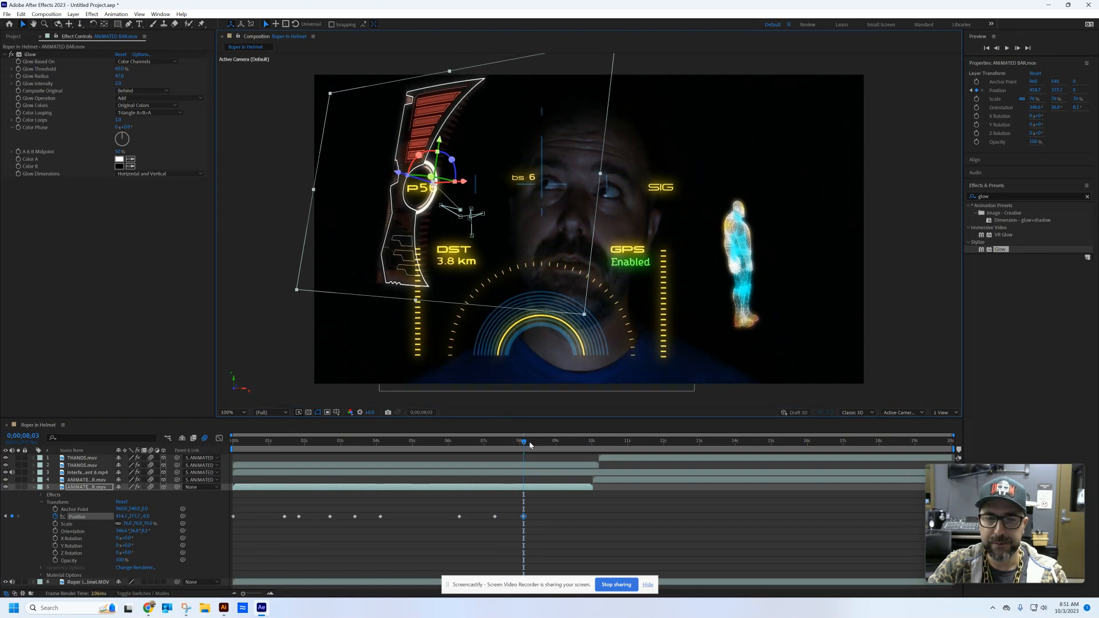
{"action": "left_click", "coordinate": [557, 442]}
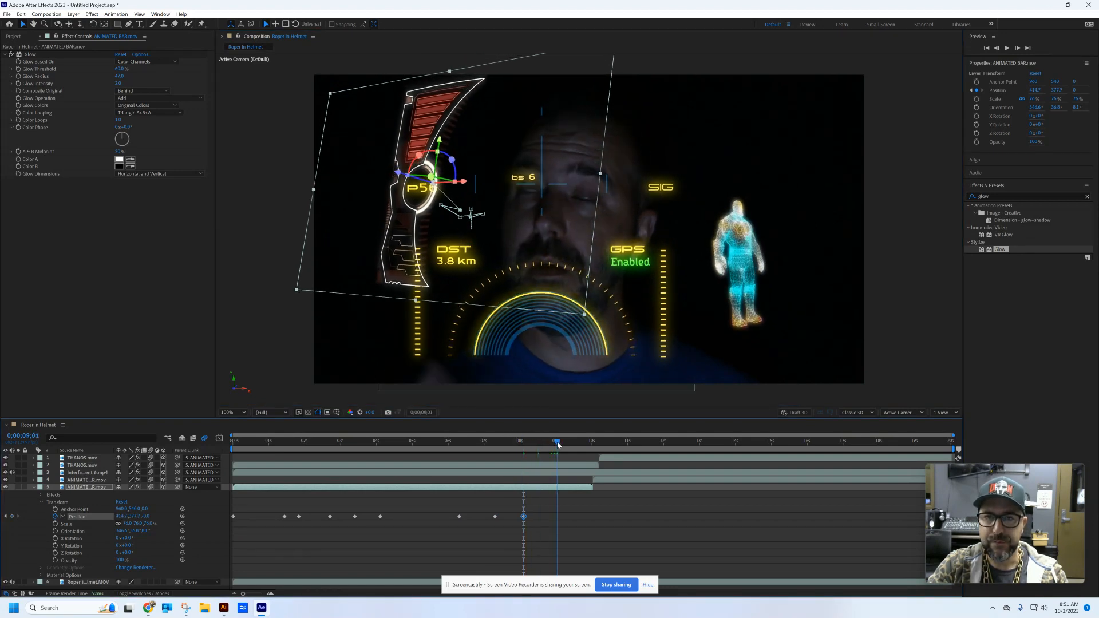
{"action": "left_click_drag", "start_coordinate": [557, 444], "coordinate": [562, 444]}
{"action": "left_click_drag", "start_coordinate": [417, 256], "coordinate": [439, 280]}
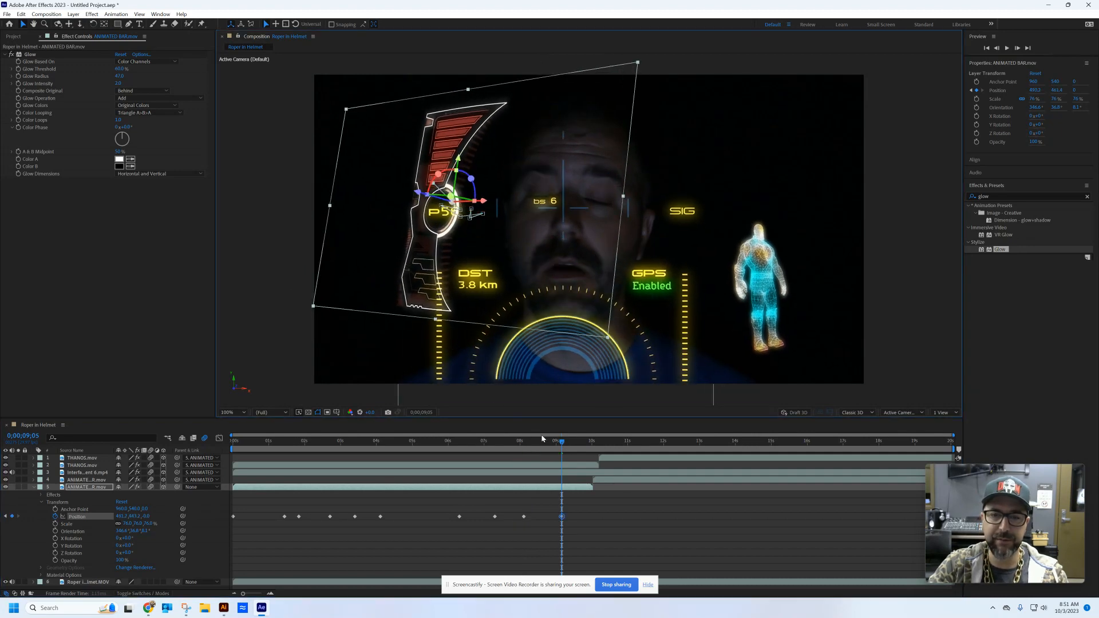
Preview the Position animation from the composition start, and return to the frame at 0;00;02;20
{"action": "left_click_drag", "start_coordinate": [496, 445], "coordinate": [174, 440]}
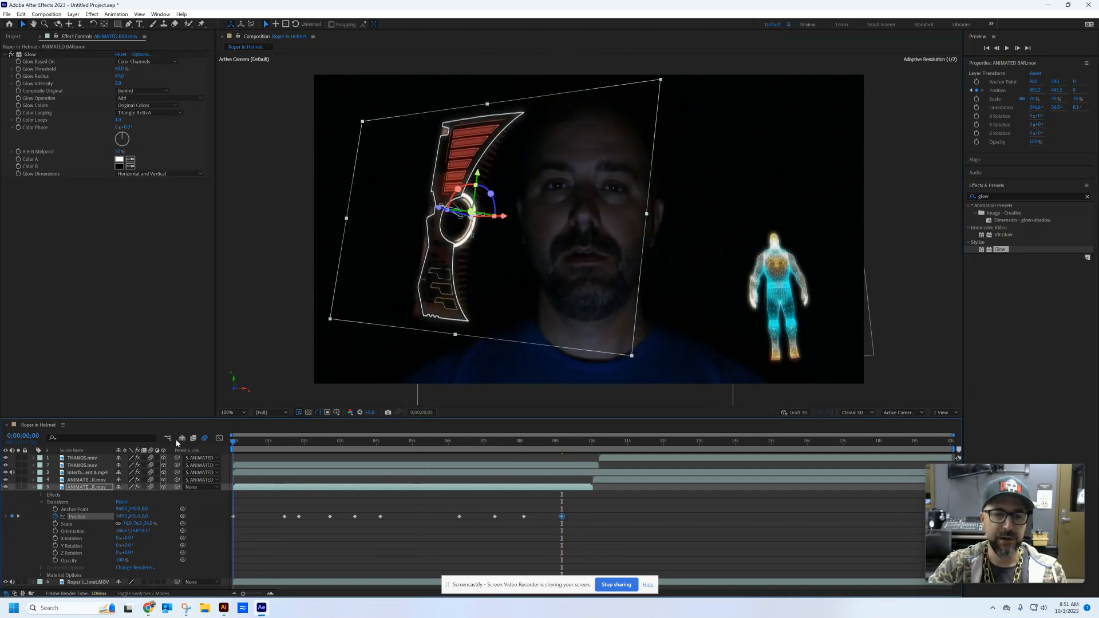
{"action": "key", "text": "space"}
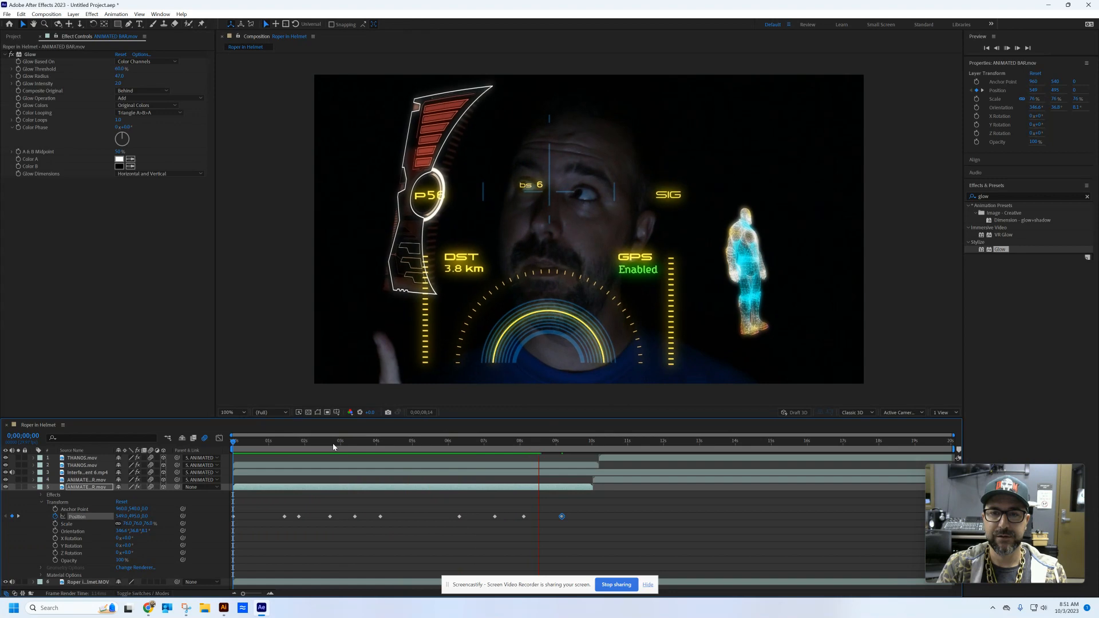
{"action": "key", "text": "space"}
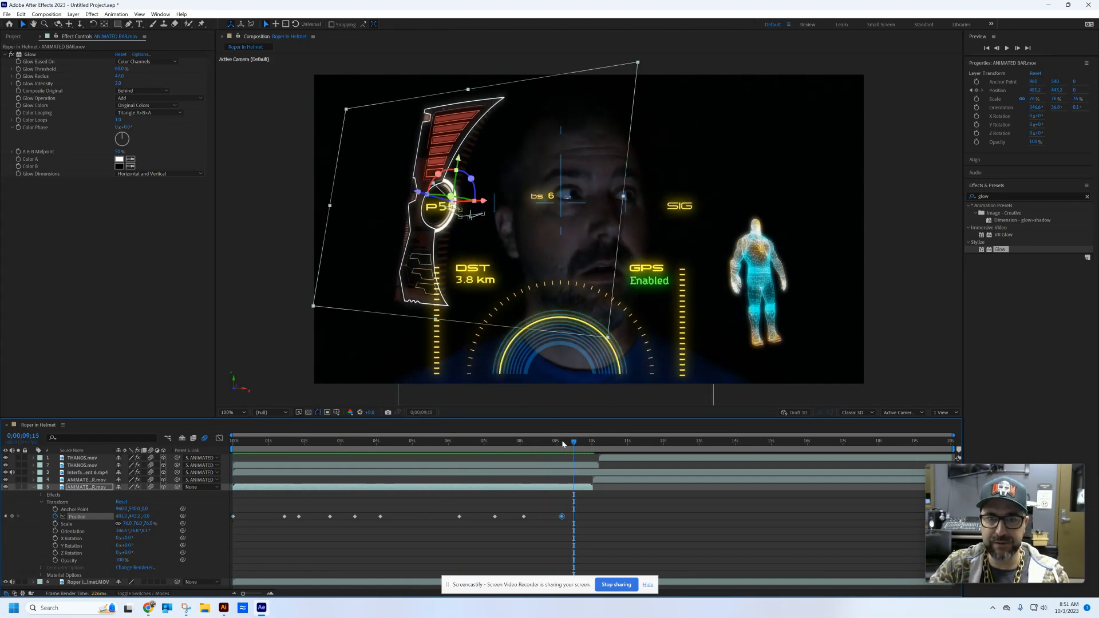
{"action": "left_click_drag", "start_coordinate": [563, 444], "coordinate": [328, 444]}
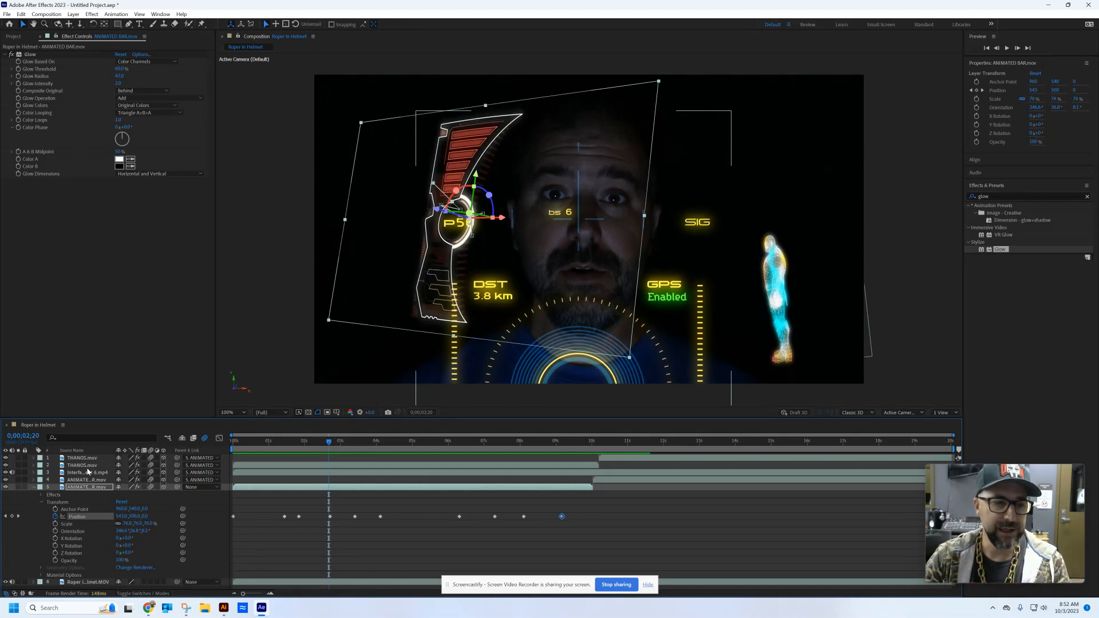
Collapse the ANIMATED BAR layer and create a bright blue, comp-sized solid above the top THANOS layer
{"action": "left_click", "coordinate": [35, 488]}
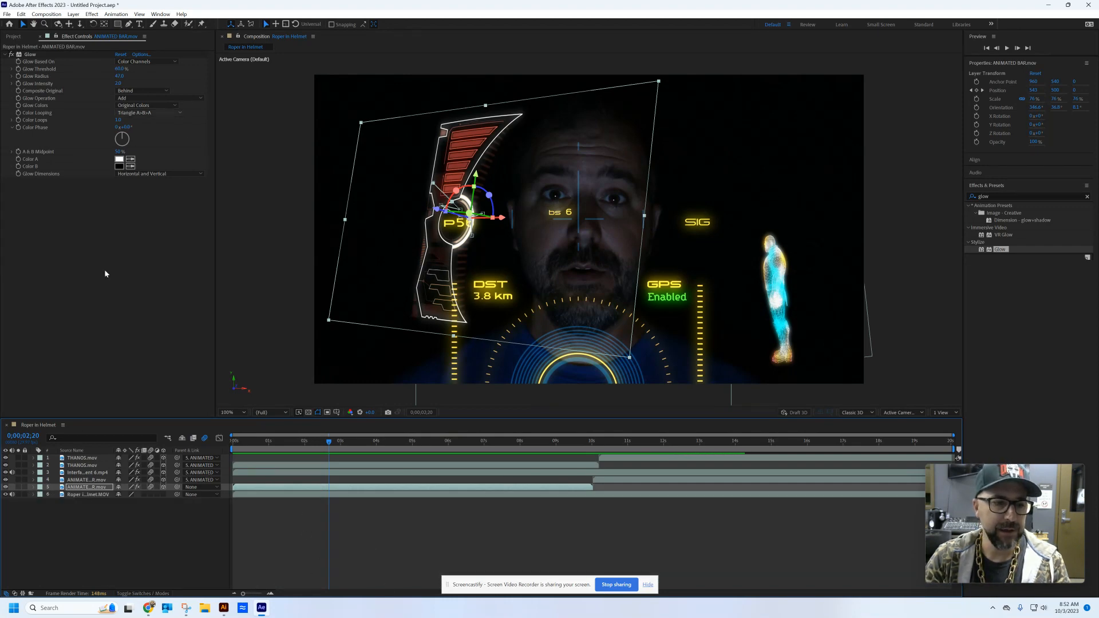
{"action": "left_click", "coordinate": [95, 458]}
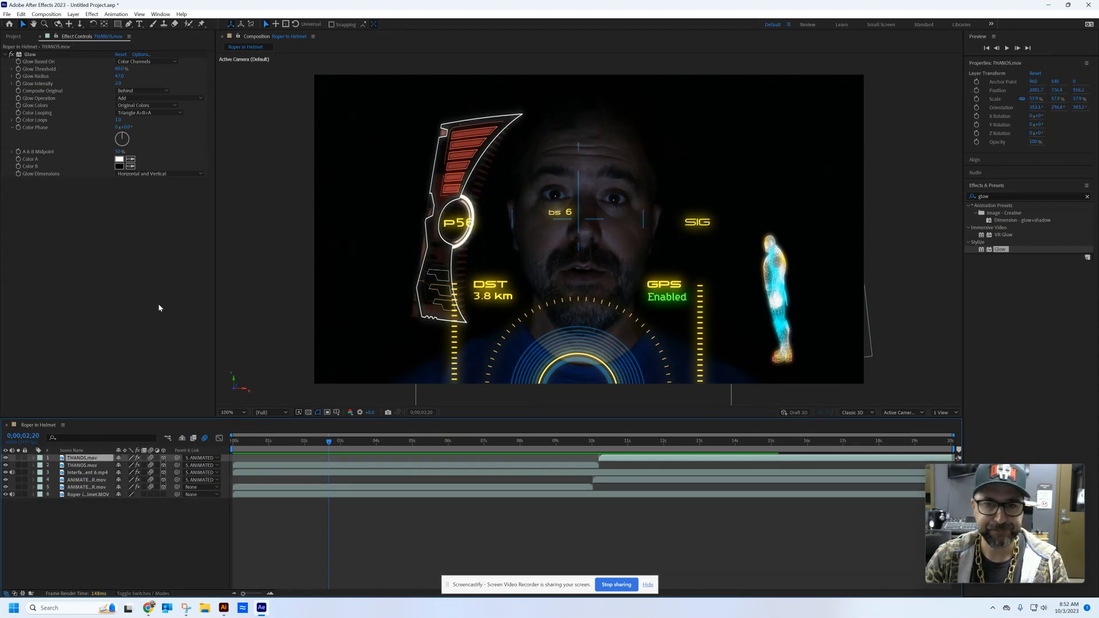
{"action": "left_click", "coordinate": [73, 14]}
{"action": "mouse_move", "coordinate": [84, 28]}
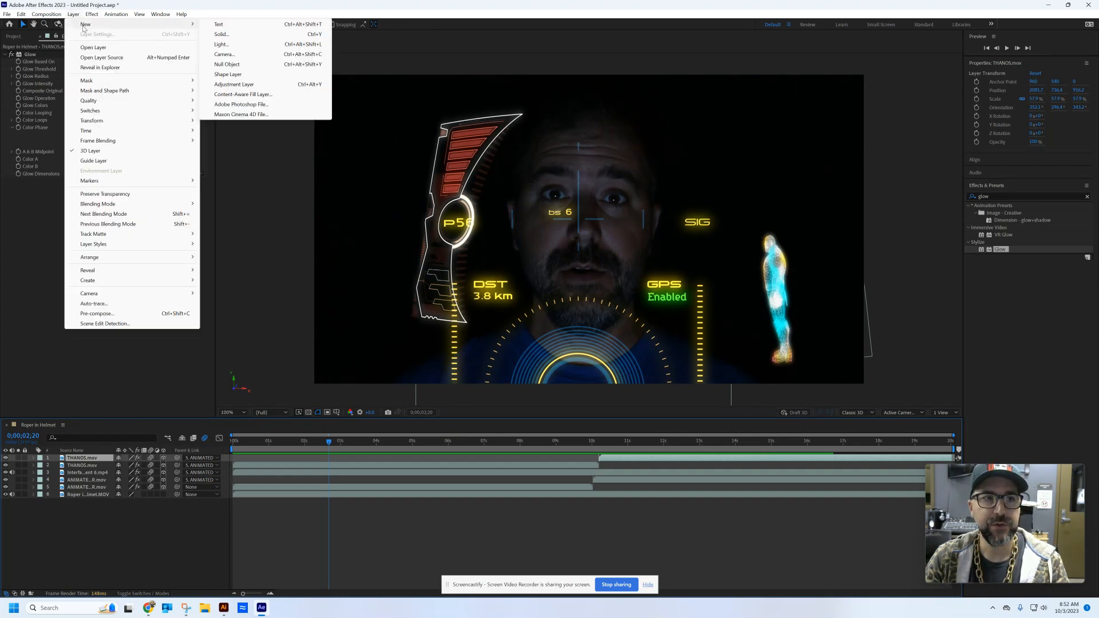
{"action": "left_click", "coordinate": [227, 37]}
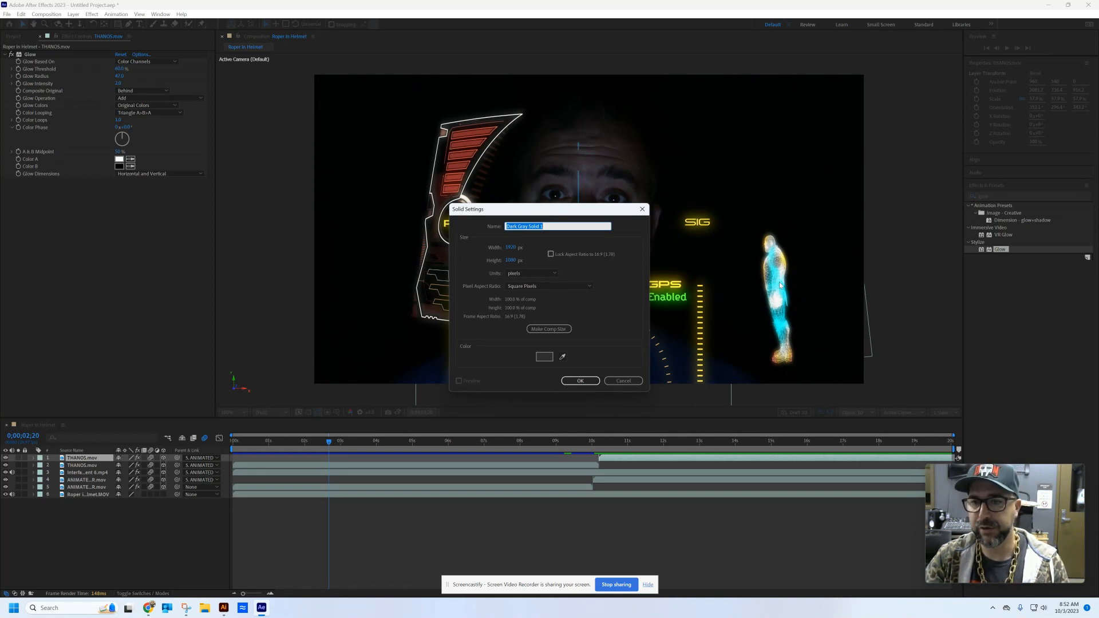
{"action": "left_click", "coordinate": [549, 358]}
{"action": "left_click", "coordinate": [567, 300]}
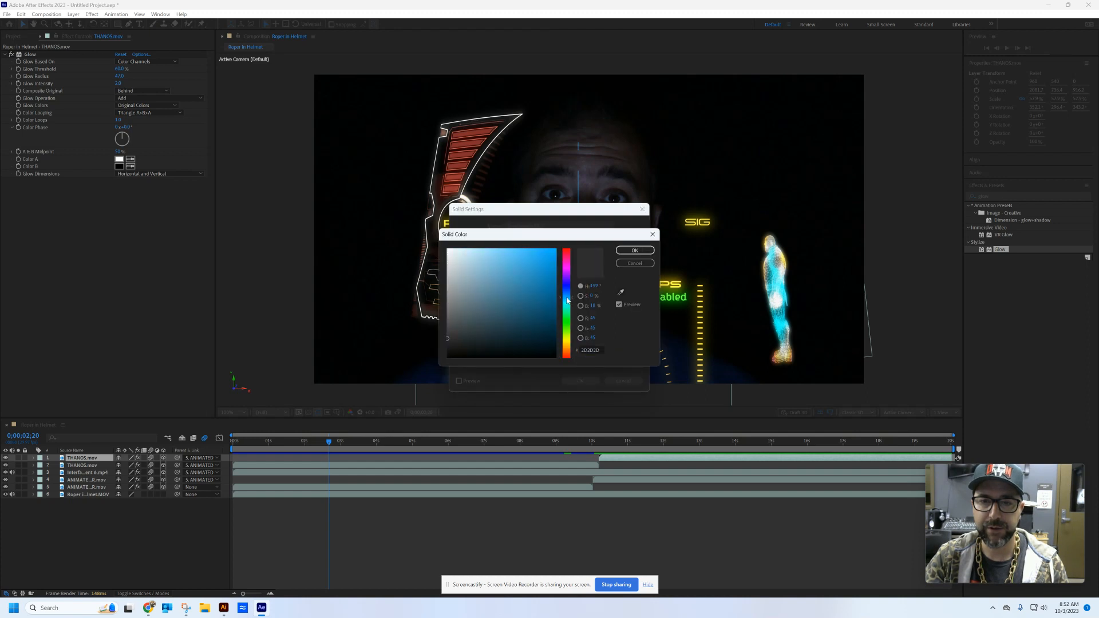
{"action": "left_click", "coordinate": [552, 256]}
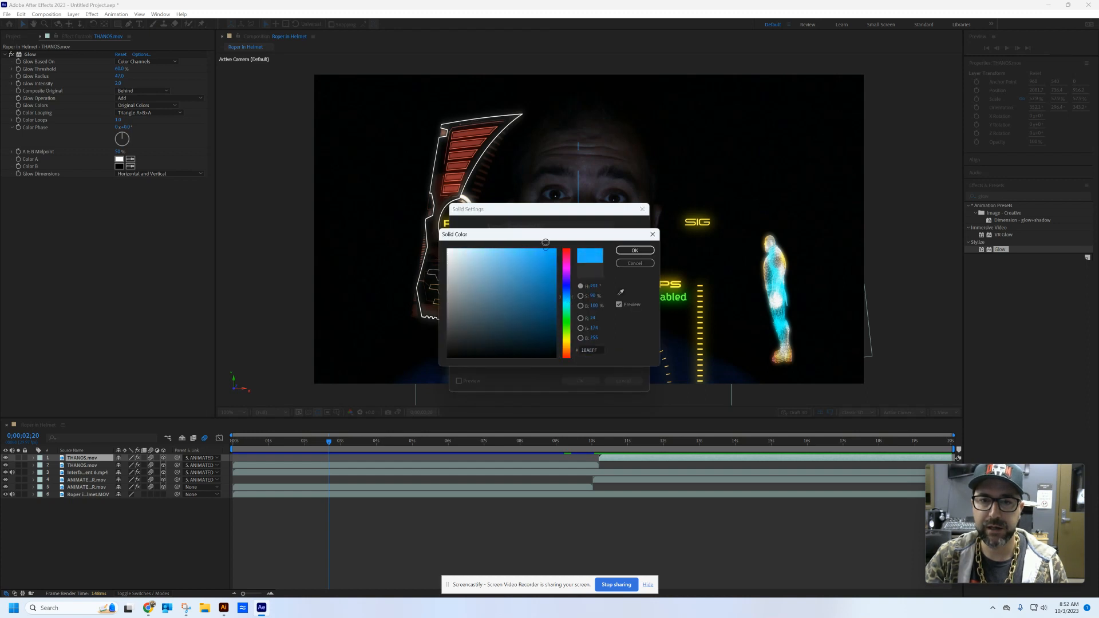
{"action": "left_click", "coordinate": [635, 250]}
{"action": "left_click", "coordinate": [589, 381]}
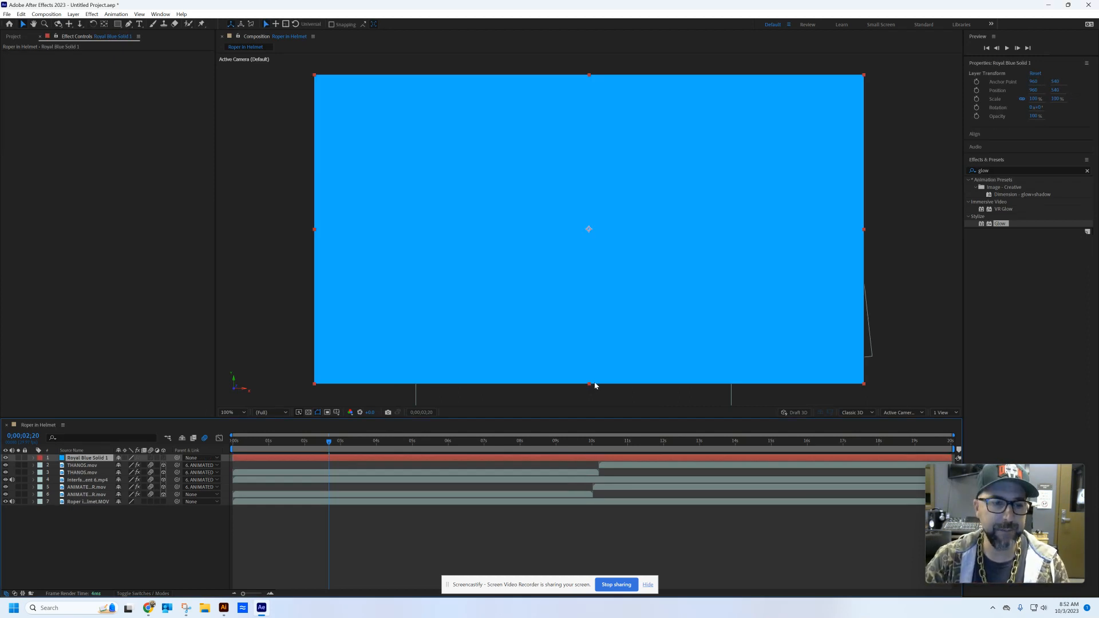
Draw a closed, rounded Pen mask on the blue solid, covering the right side of the face, the GPS text and the THANOS figure
{"action": "left_click", "coordinate": [130, 27]}
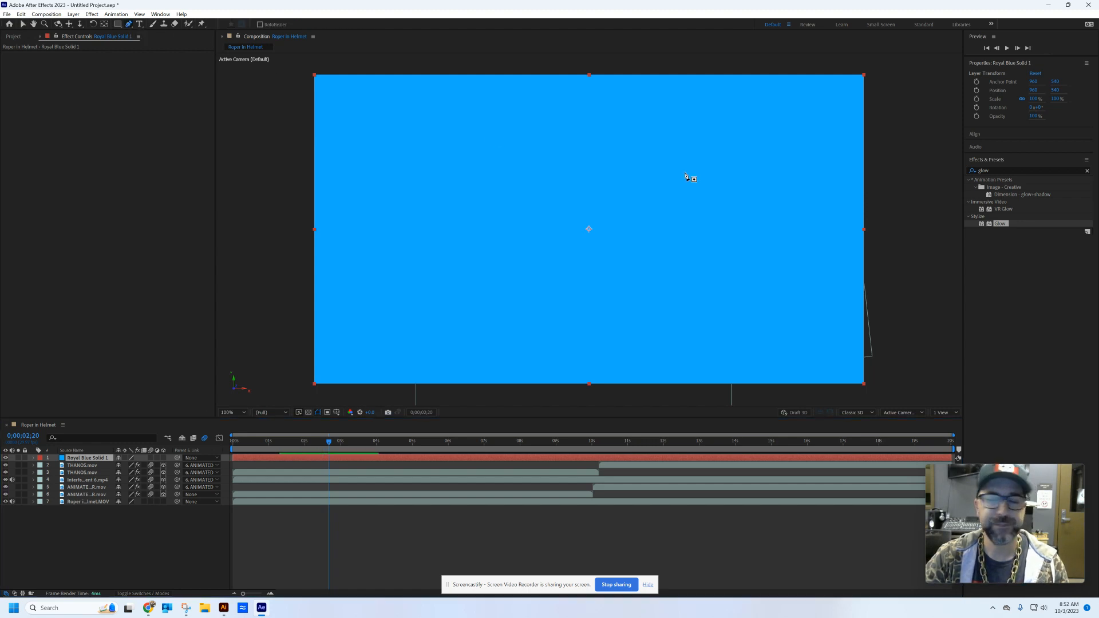
{"action": "left_click", "coordinate": [623, 187]}
{"action": "left_click", "coordinate": [663, 144]}
{"action": "left_click", "coordinate": [716, 118]}
{"action": "left_click", "coordinate": [768, 117]}
{"action": "left_click", "coordinate": [826, 137]}
{"action": "left_click", "coordinate": [835, 179]}
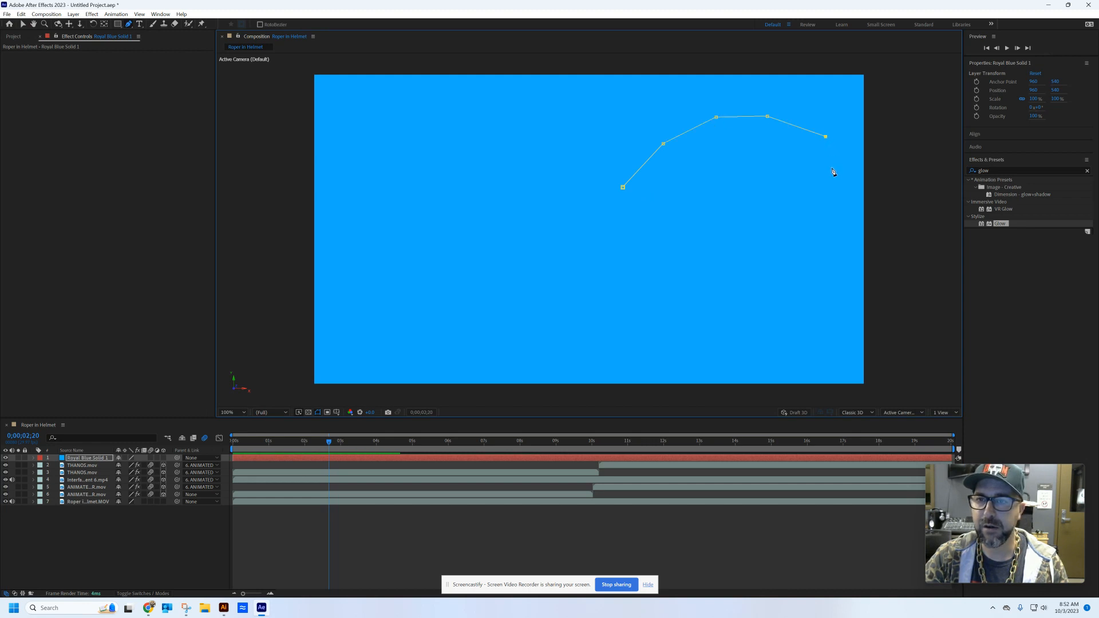
{"action": "left_click", "coordinate": [835, 222]}
{"action": "left_click", "coordinate": [829, 317]}
{"action": "left_click", "coordinate": [812, 349]}
{"action": "left_click", "coordinate": [775, 367]}
{"action": "left_click", "coordinate": [717, 374]}
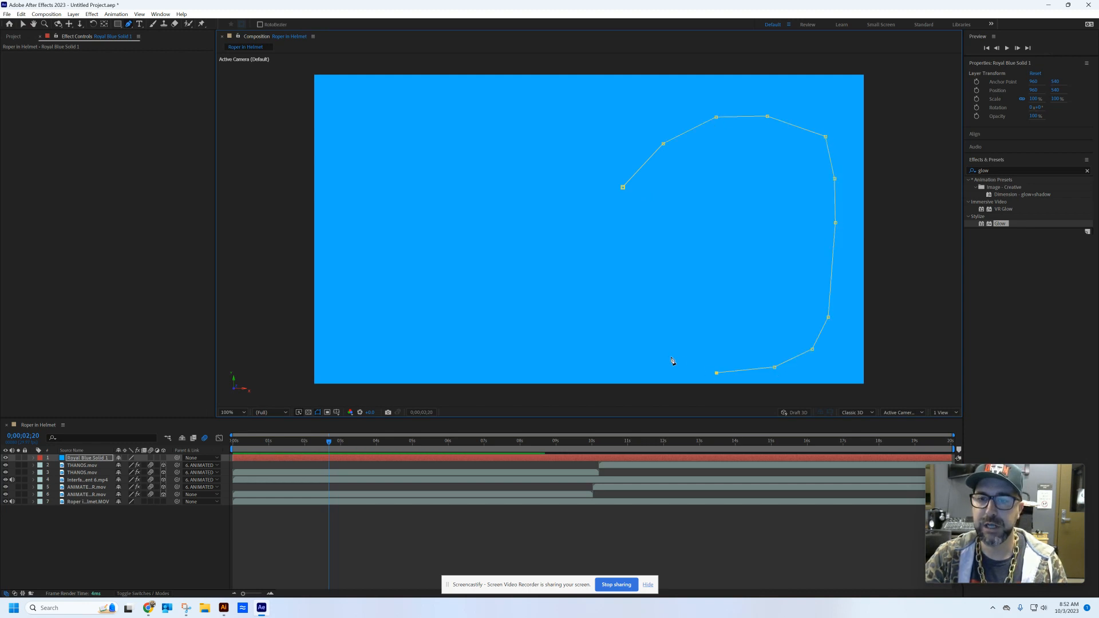
{"action": "left_click", "coordinate": [662, 351]}
{"action": "left_click", "coordinate": [623, 316]}
{"action": "left_click", "coordinate": [618, 267]}
{"action": "left_click", "coordinate": [615, 222]}
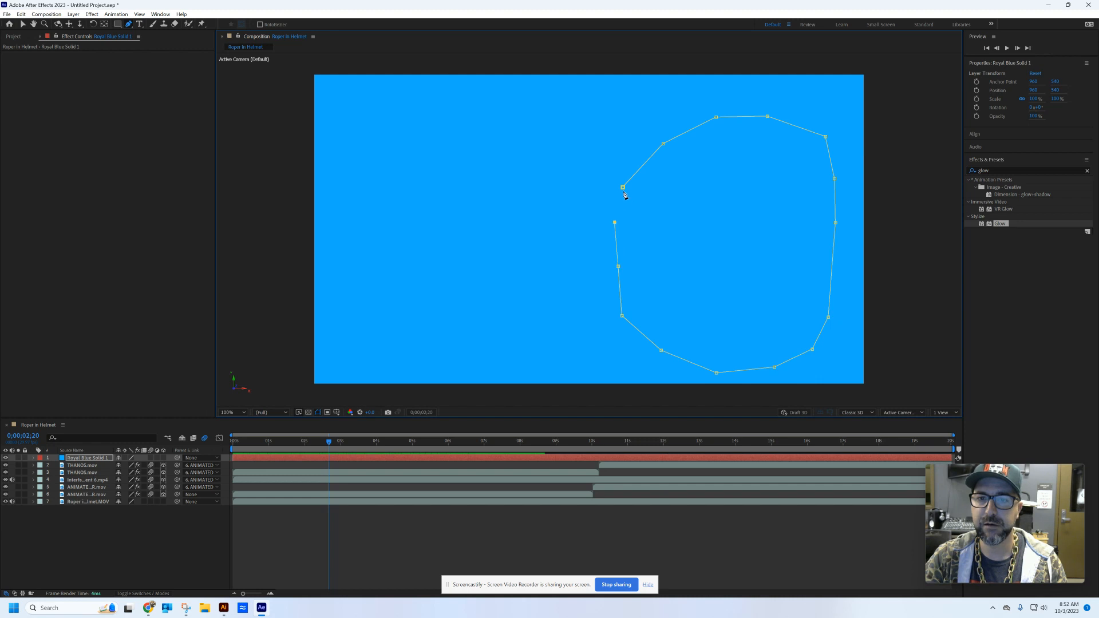
{"action": "left_click", "coordinate": [623, 187]}
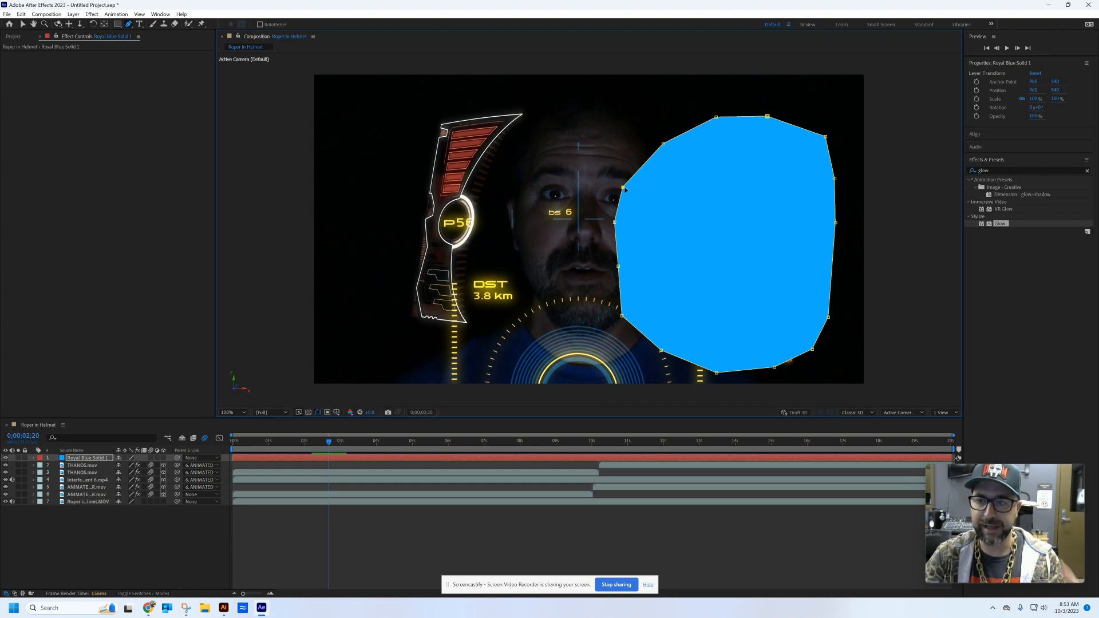
Show the layer blending modes and set the blue solid's mode to Soft Light
{"action": "left_click", "coordinate": [138, 595]}
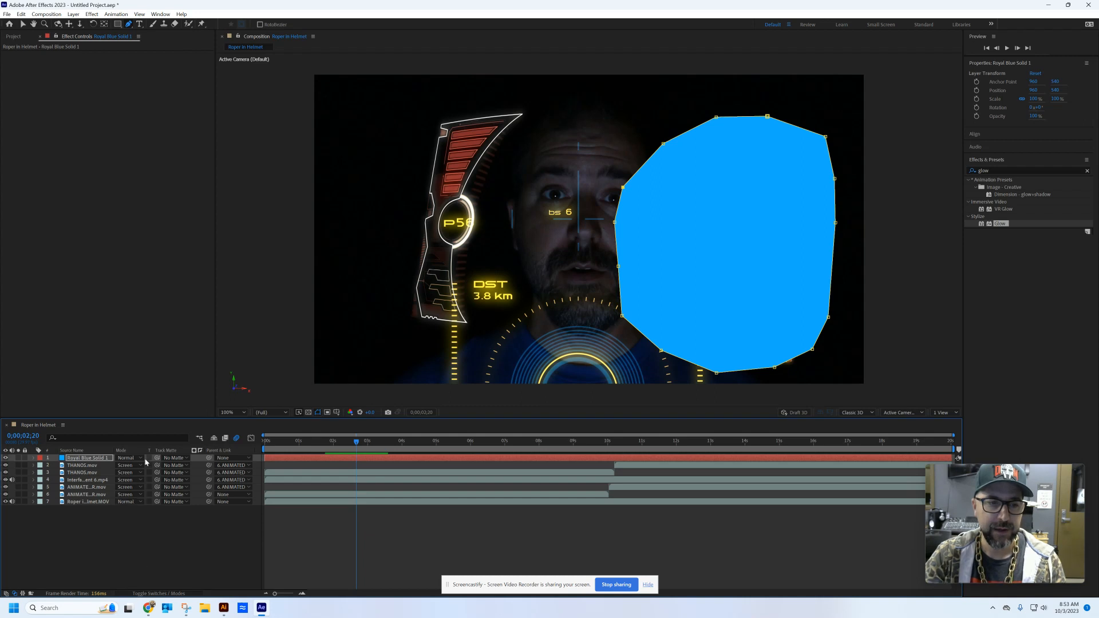
{"action": "left_click", "coordinate": [128, 458]}
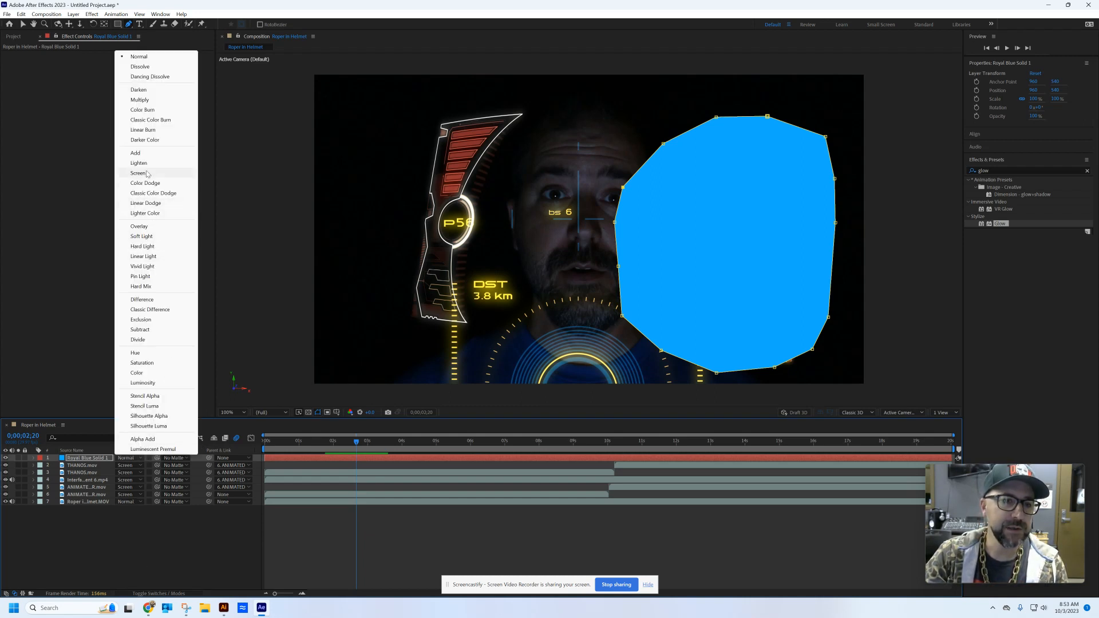
{"action": "left_click", "coordinate": [149, 236]}
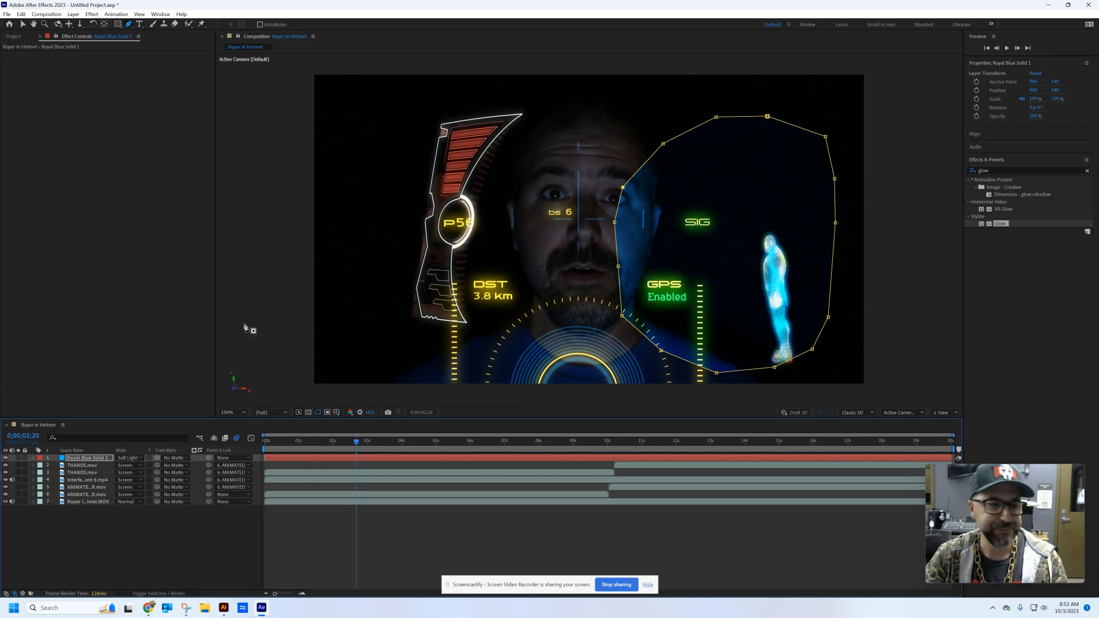
Feather the mask on the blue solid to about 157 pixels
{"action": "left_click", "coordinate": [33, 459]}
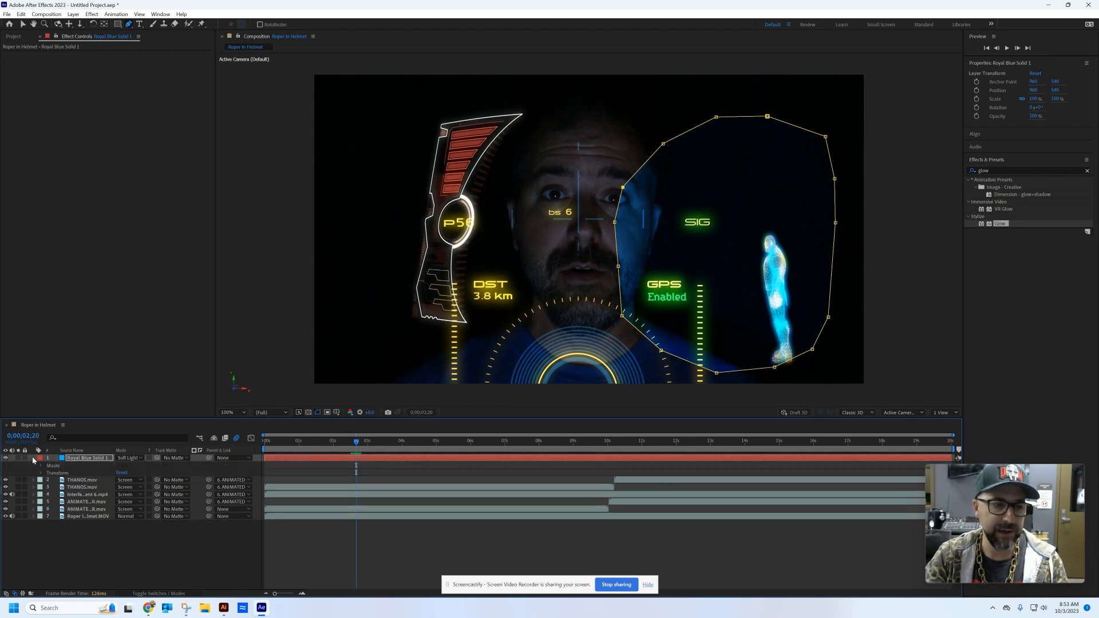
{"action": "left_click", "coordinate": [41, 467]}
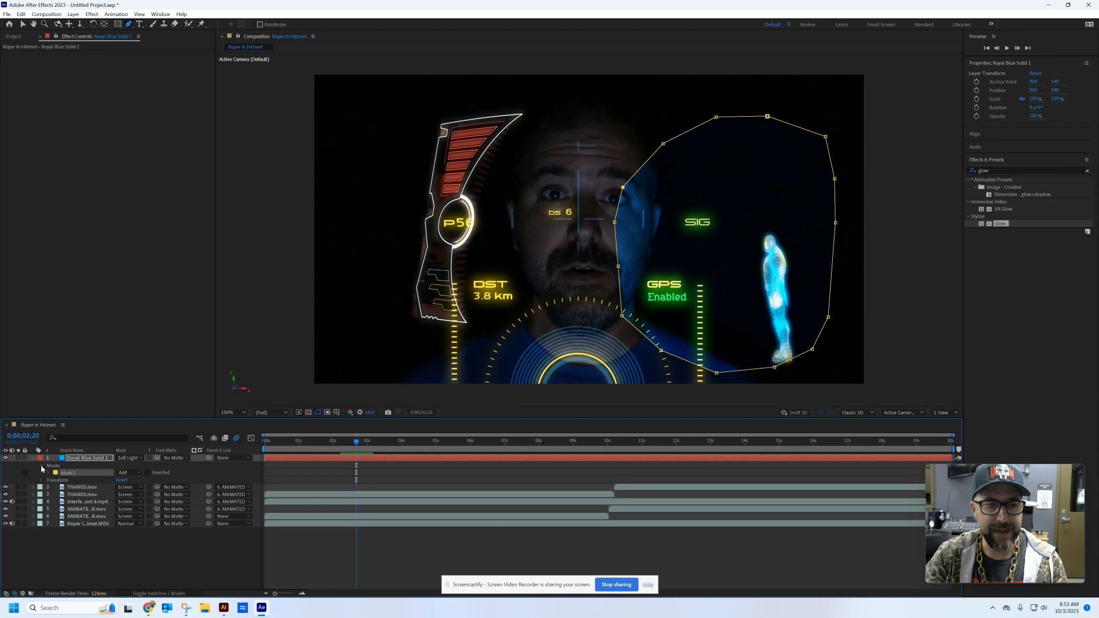
{"action": "left_click", "coordinate": [48, 474]}
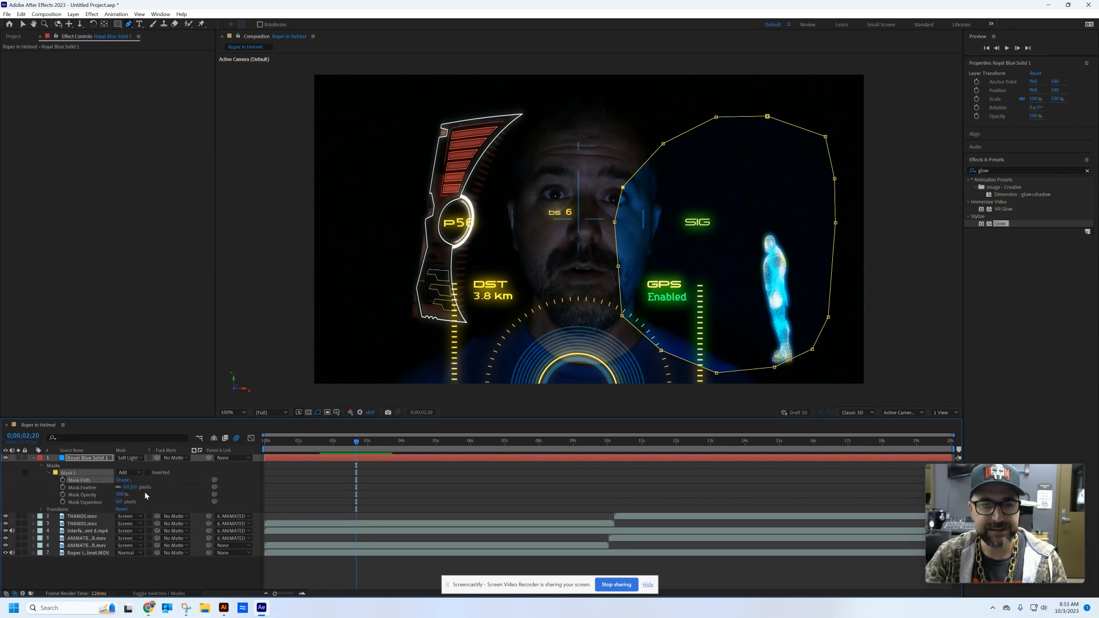
{"action": "left_click_drag", "start_coordinate": [127, 487], "coordinate": [188, 484]}
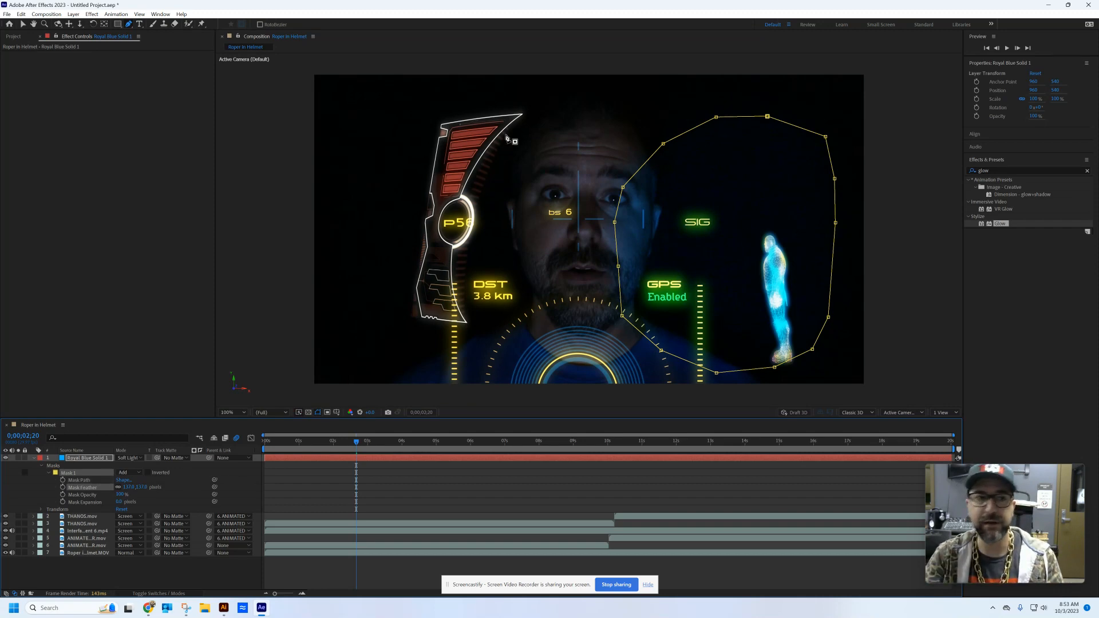
Shift the blue solid's whole mask slightly left and down so it reaches further onto the face, and collapse the layer
{"action": "left_click", "coordinate": [23, 24]}
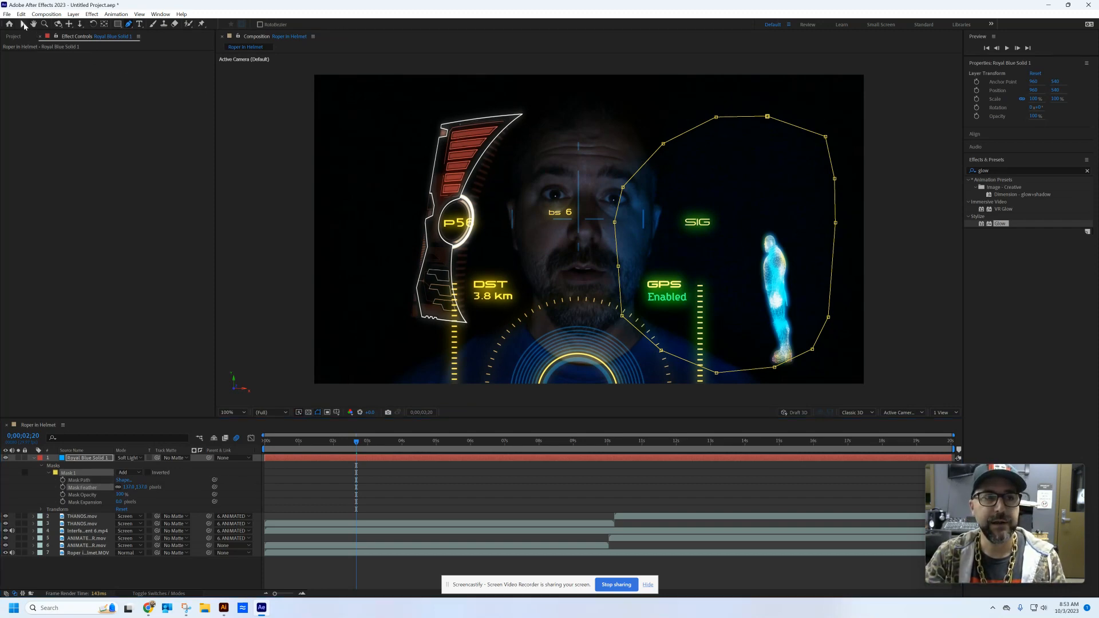
{"action": "left_click_drag", "start_coordinate": [720, 241], "coordinate": [762, 263]}
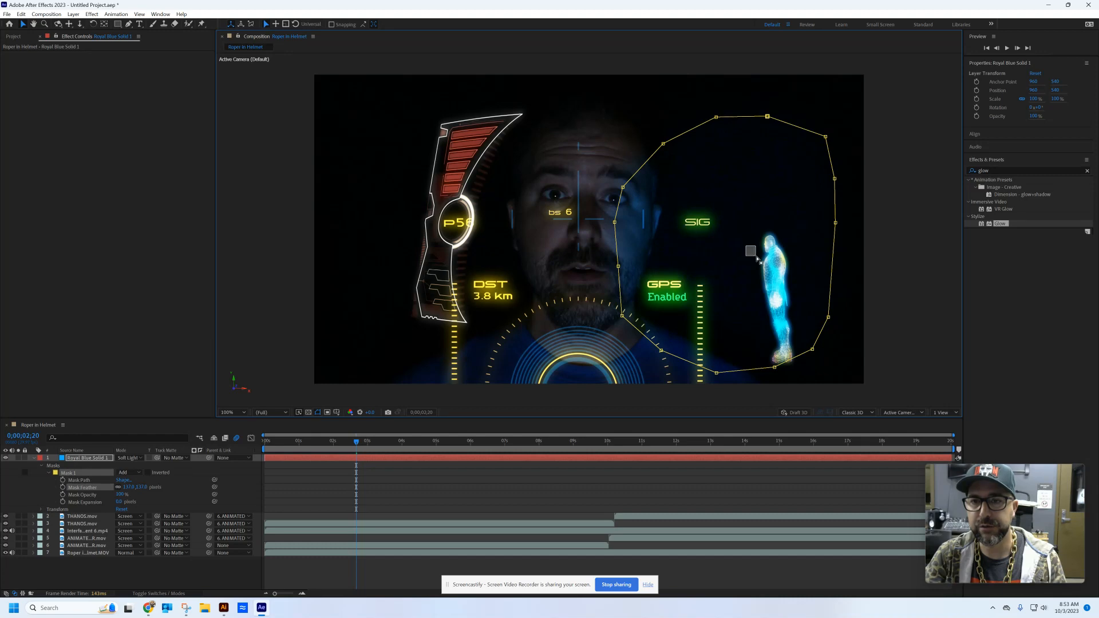
{"action": "left_click_drag", "start_coordinate": [834, 165], "coordinate": [829, 170]}
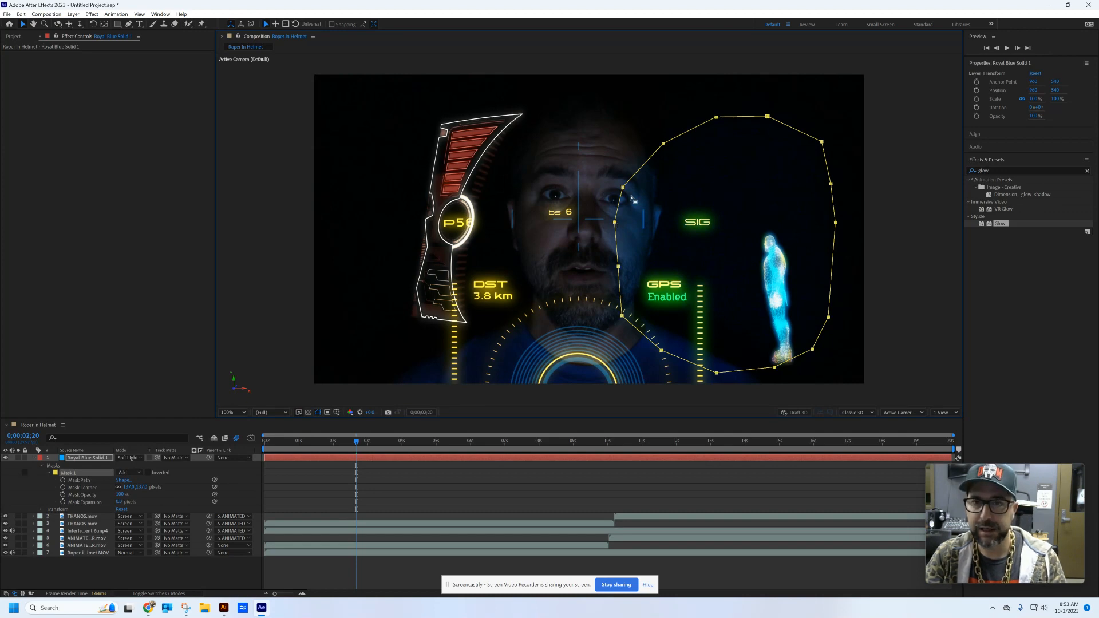
{"action": "left_click_drag", "start_coordinate": [623, 187], "coordinate": [611, 194]}
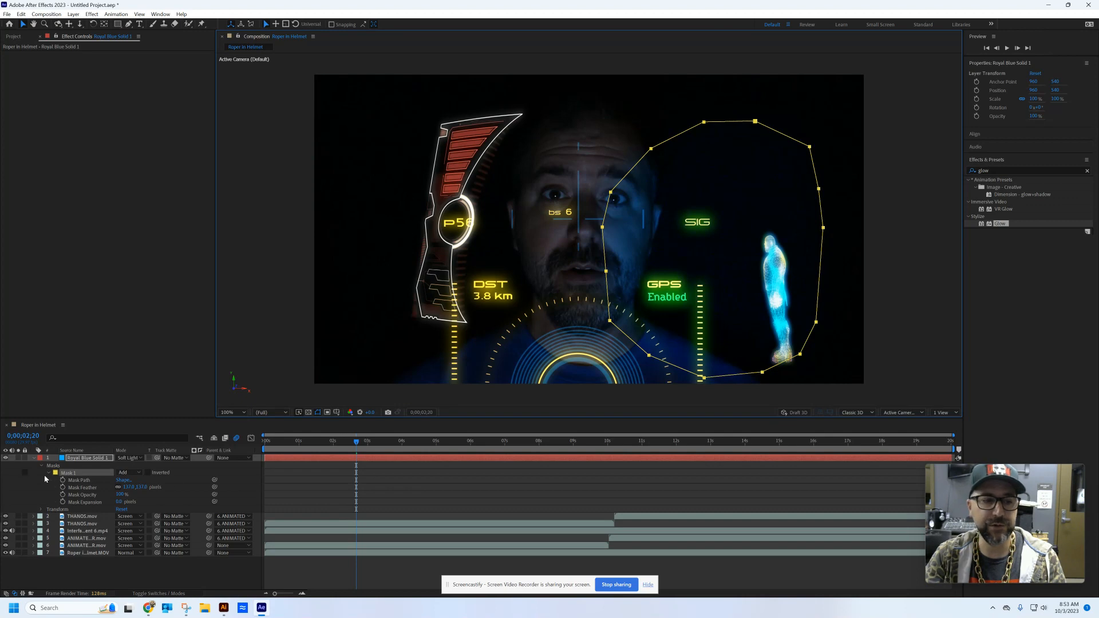
{"action": "left_click", "coordinate": [32, 458]}
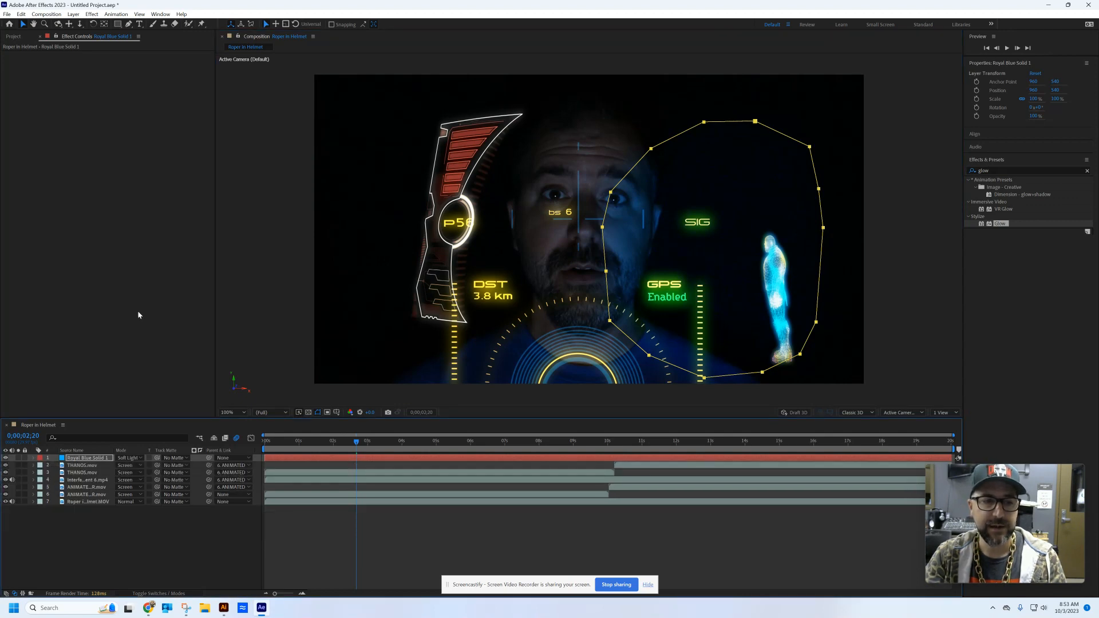
Create a comp-sized solid in bright red (FF1515) above the blue solid
{"action": "left_click", "coordinate": [74, 14]}
{"action": "mouse_move", "coordinate": [88, 25]}
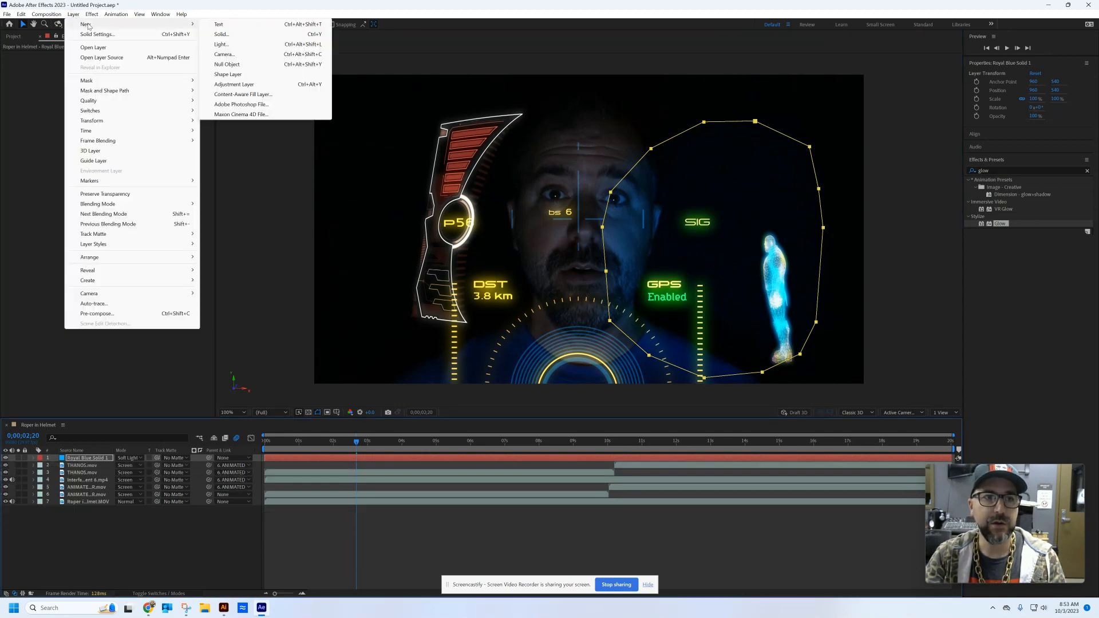
{"action": "left_click", "coordinate": [222, 33]}
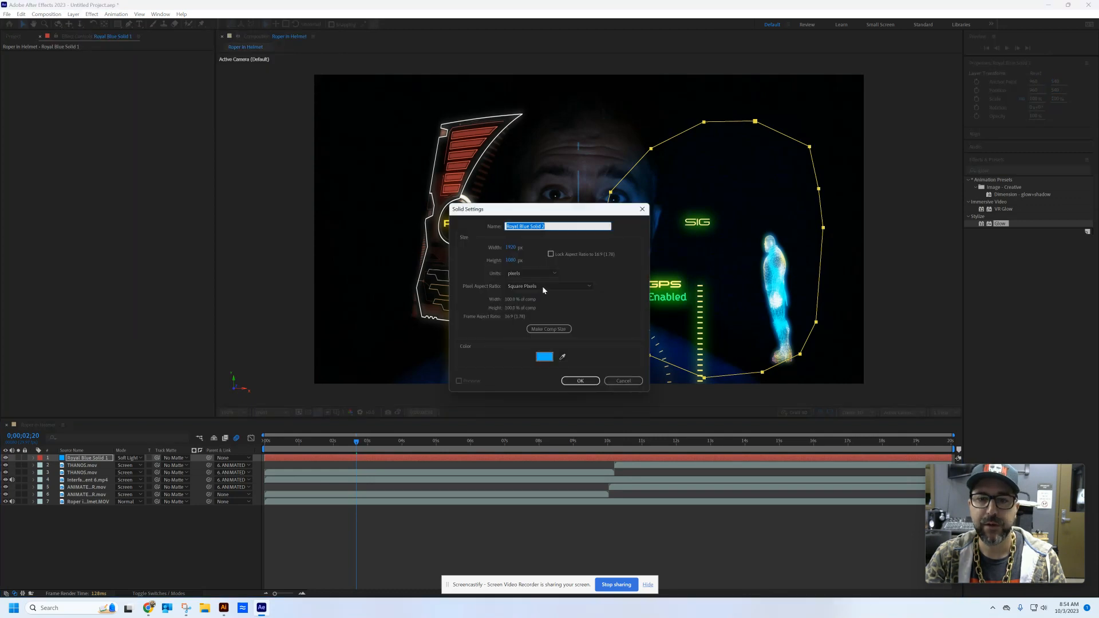
{"action": "left_click", "coordinate": [545, 358]}
{"action": "left_click", "coordinate": [567, 252]}
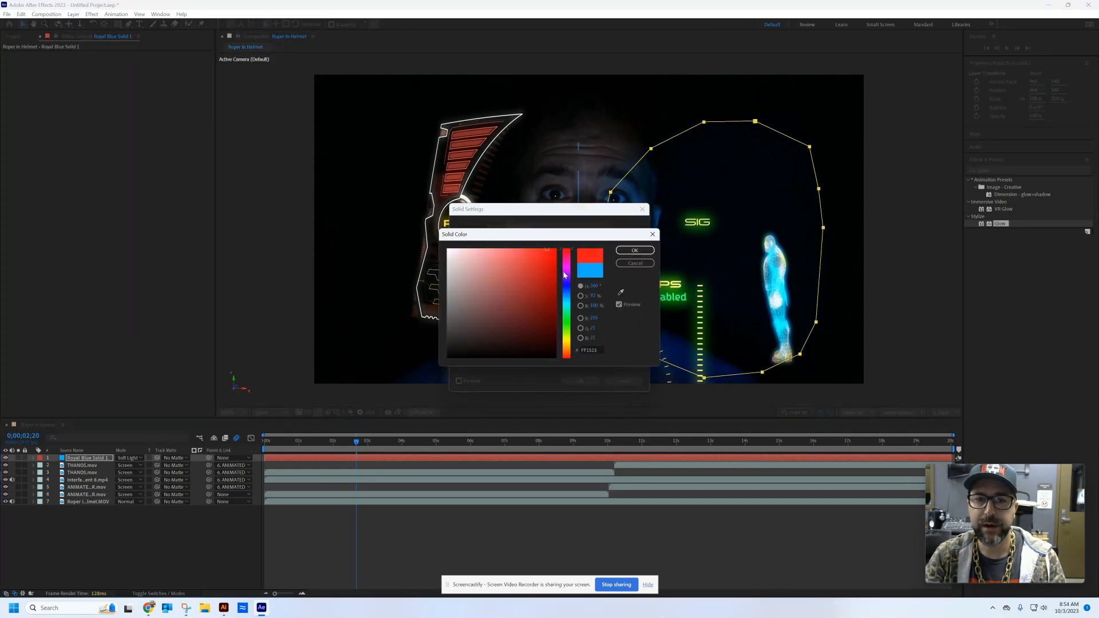
{"action": "left_click", "coordinate": [633, 251]}
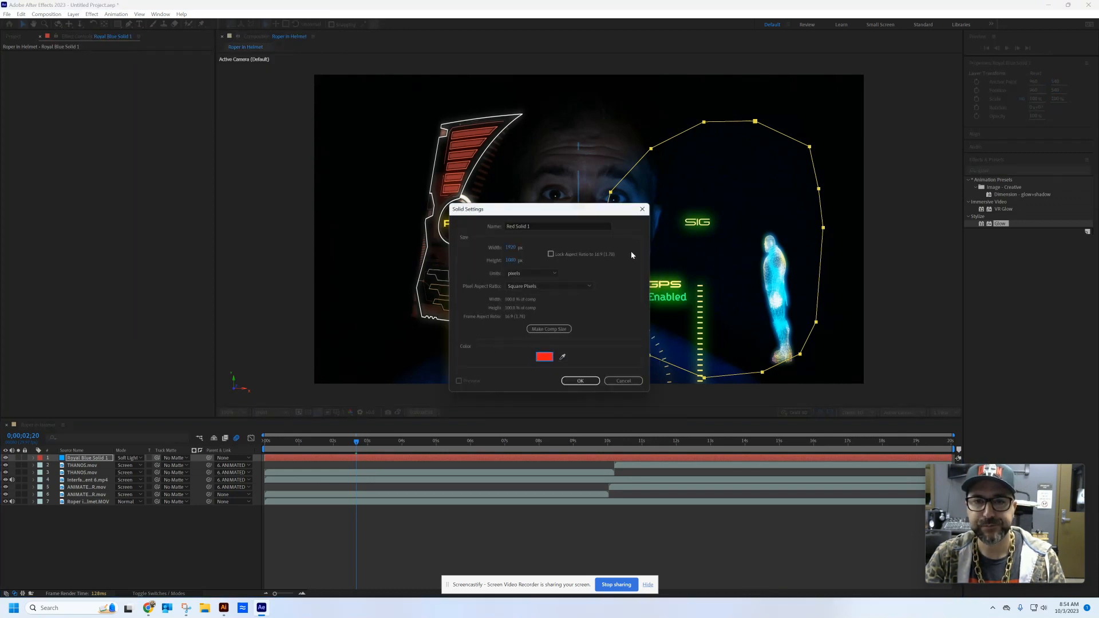
{"action": "left_click", "coordinate": [581, 380]}
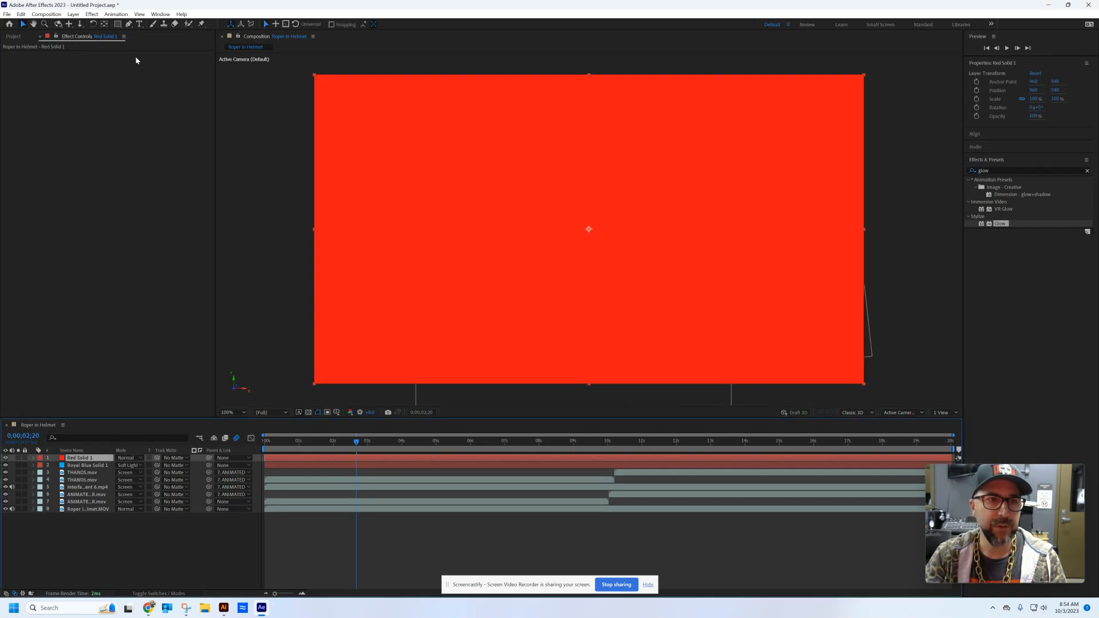
Draw a closed, rounded Pen mask on the red solid, covering the red HUD bar and the left side of the face
{"action": "left_click", "coordinate": [130, 24]}
{"action": "left_click", "coordinate": [495, 89]}
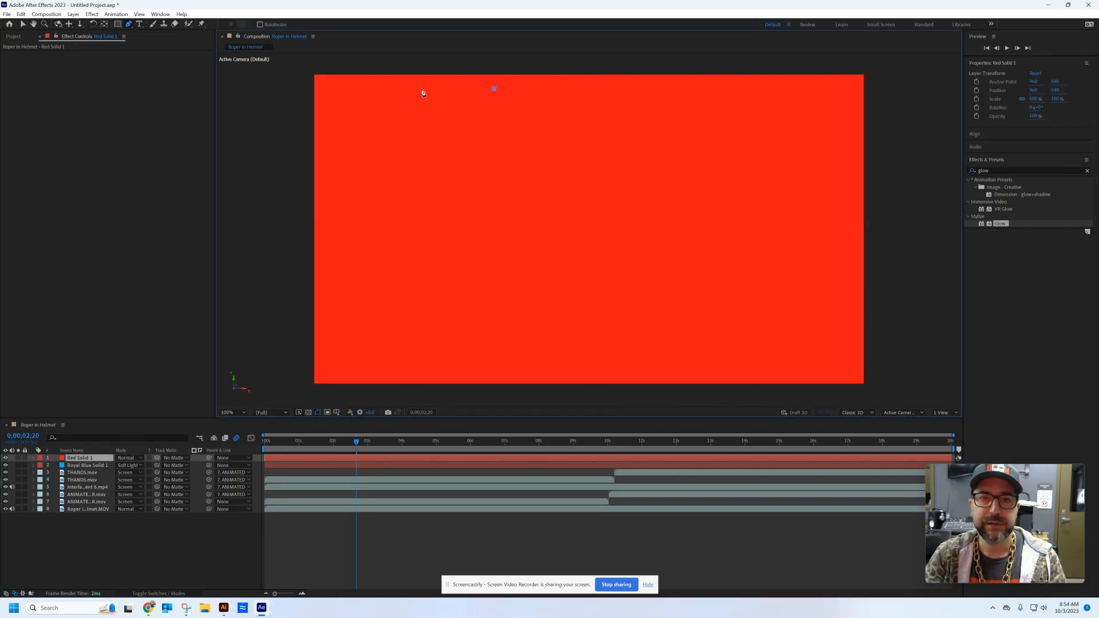
{"action": "left_click", "coordinate": [416, 89]}
{"action": "left_click", "coordinate": [382, 137]}
{"action": "left_click", "coordinate": [370, 229]}
{"action": "left_click", "coordinate": [364, 283]}
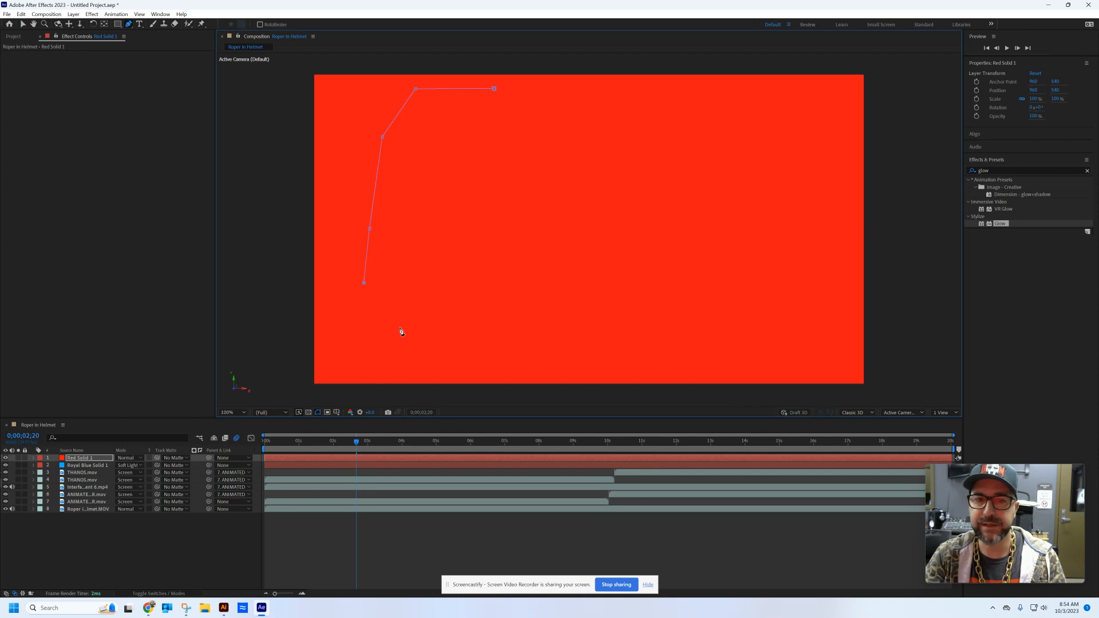
{"action": "left_click", "coordinate": [400, 328]}
{"action": "left_click", "coordinate": [448, 362]}
{"action": "left_click", "coordinate": [485, 366]}
{"action": "left_click", "coordinate": [529, 348]}
{"action": "left_click", "coordinate": [561, 313]}
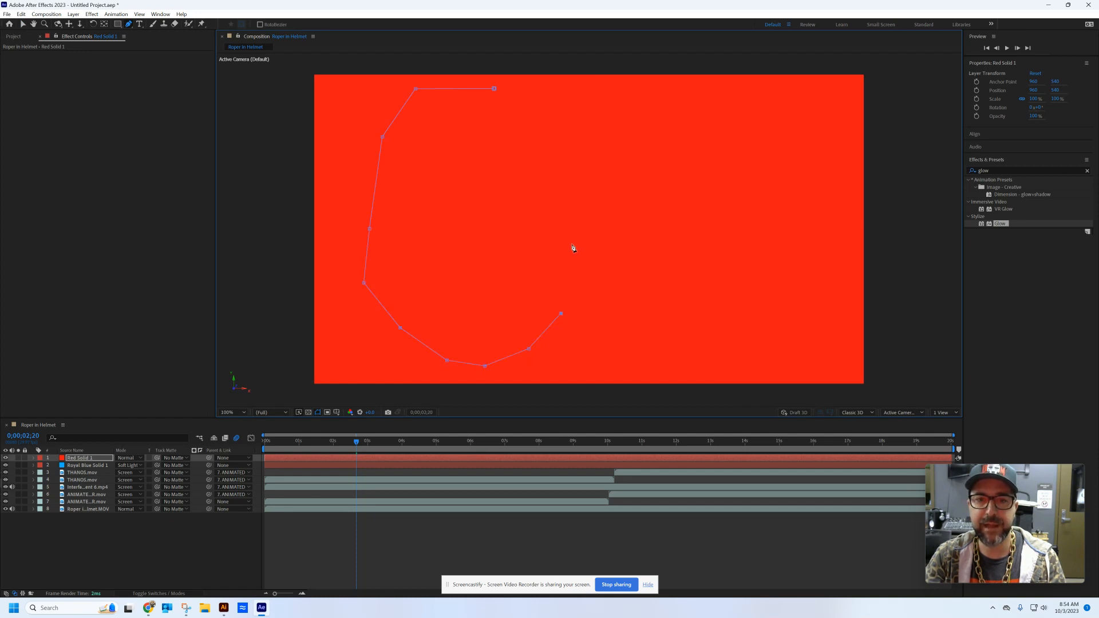
{"action": "left_click", "coordinate": [572, 245]}
{"action": "left_click", "coordinate": [565, 168]}
{"action": "left_click", "coordinate": [552, 109]}
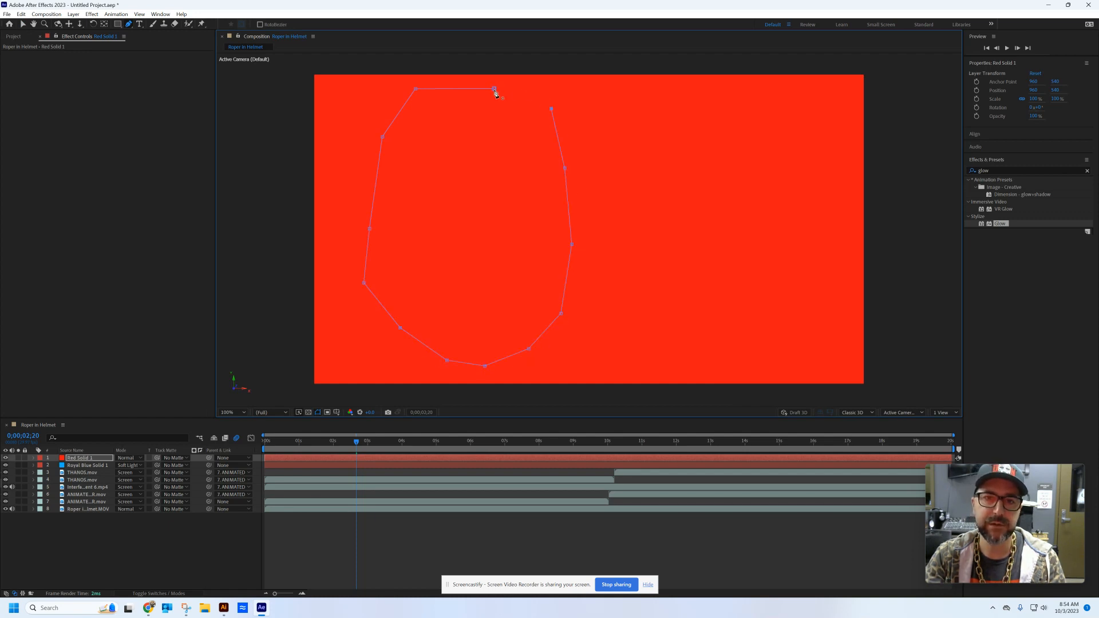
{"action": "left_click", "coordinate": [494, 89]}
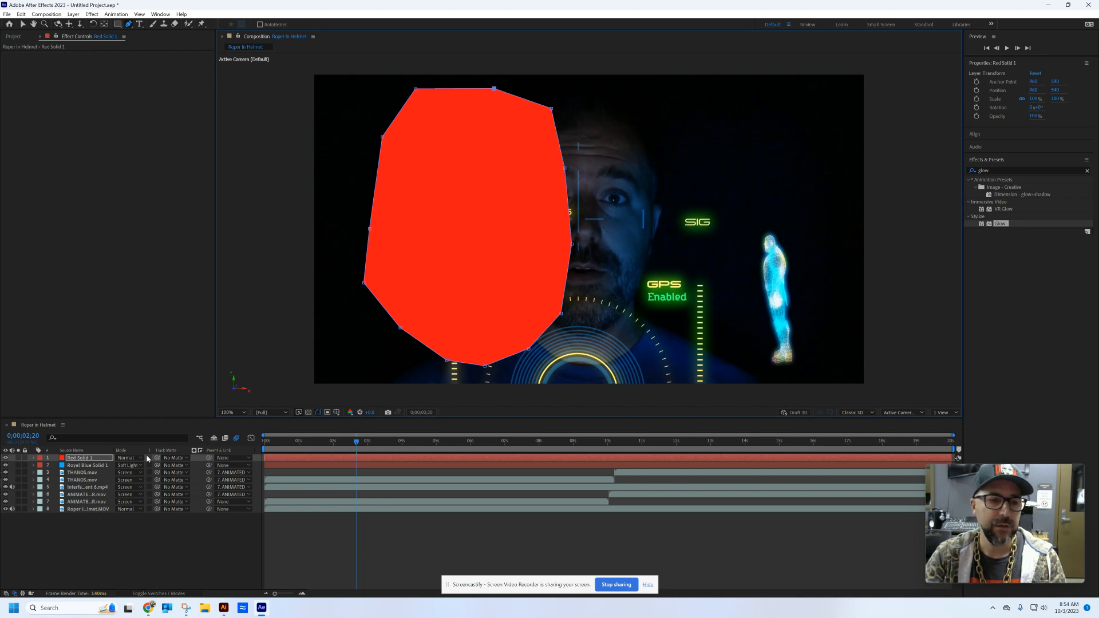
Set the red solid's blending mode to Soft Light and feather its mask to about 233 pixels
{"action": "left_click", "coordinate": [140, 459]}
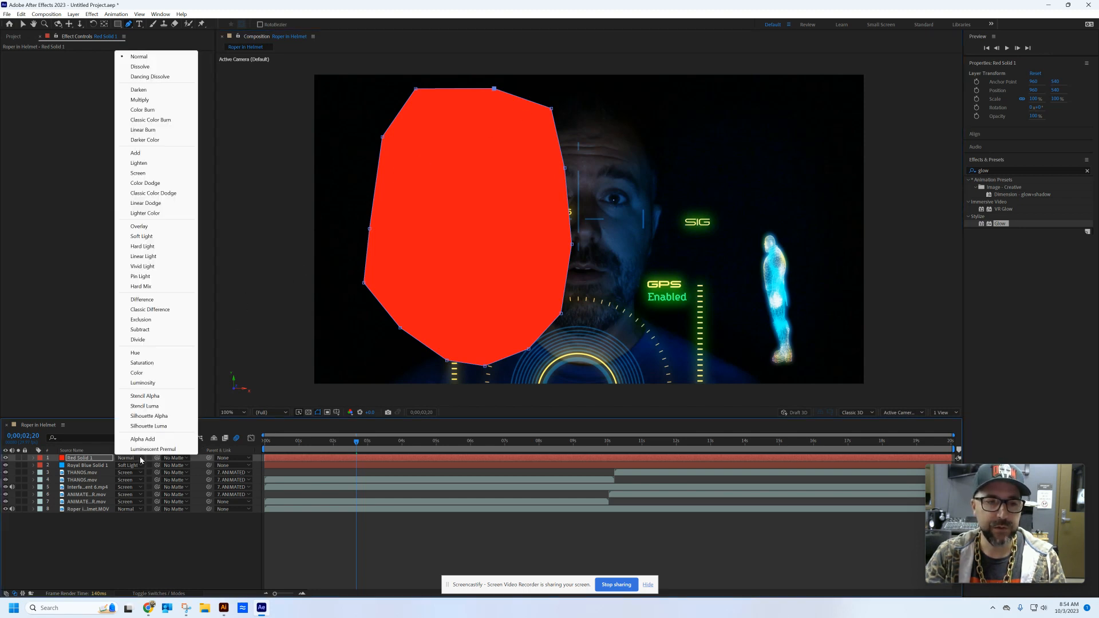
{"action": "left_click", "coordinate": [141, 236]}
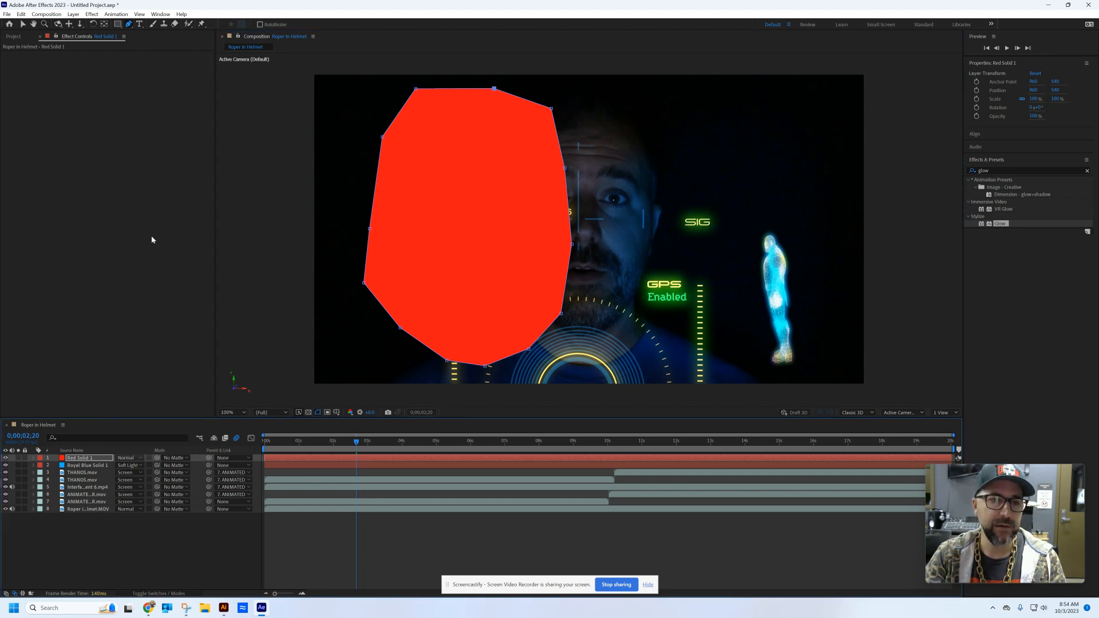
{"action": "left_click", "coordinate": [34, 459]}
{"action": "left_click", "coordinate": [41, 466]}
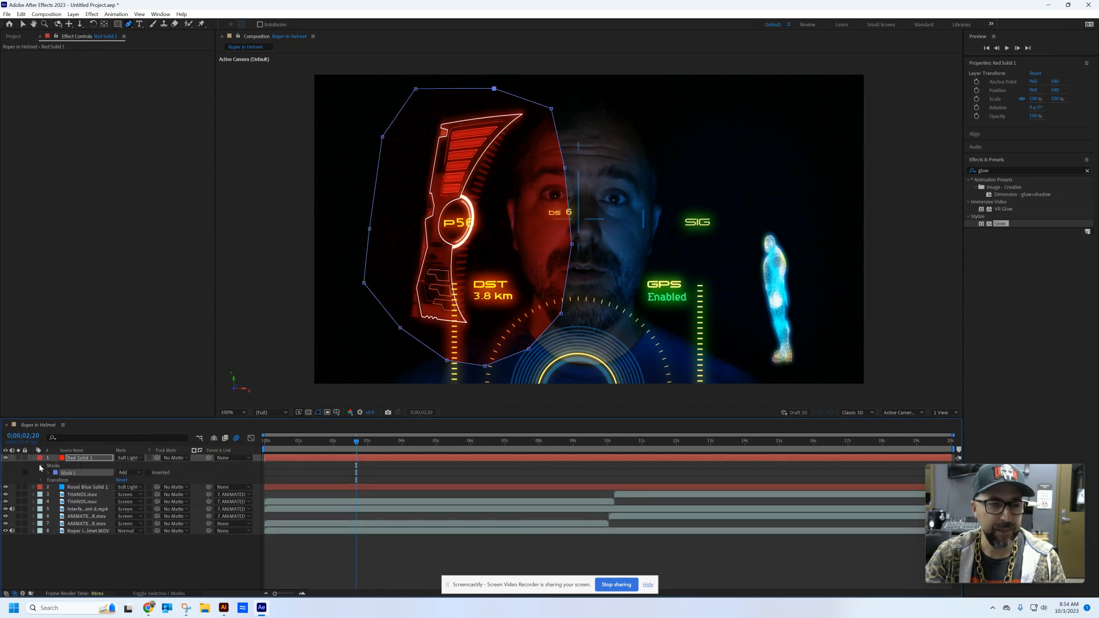
{"action": "left_click", "coordinate": [49, 473]}
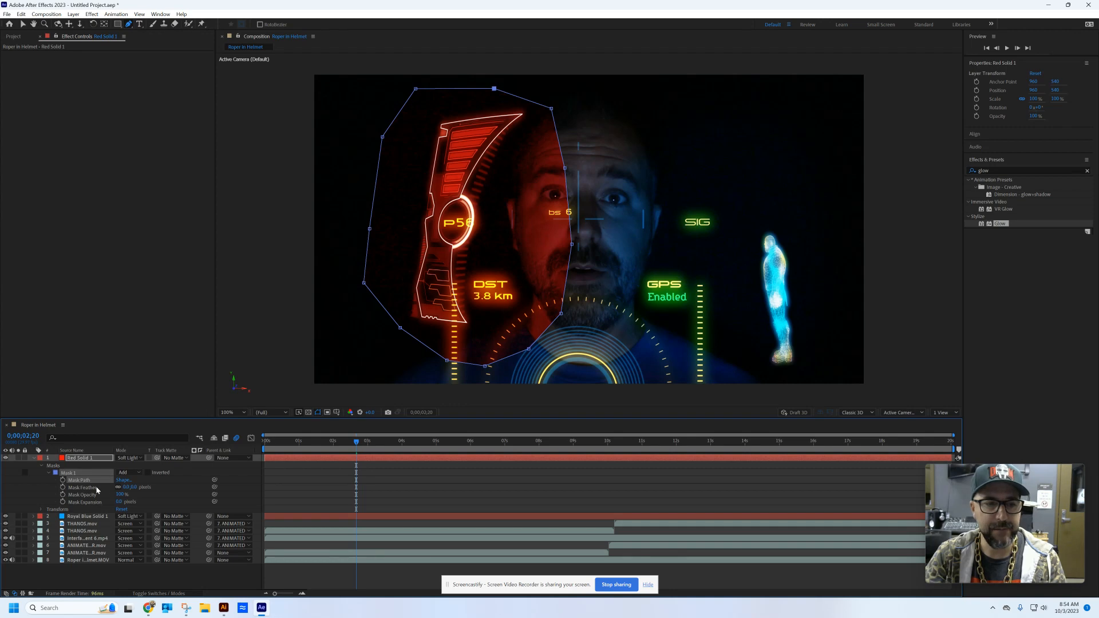
{"action": "left_click_drag", "start_coordinate": [130, 487], "coordinate": [221, 481]}
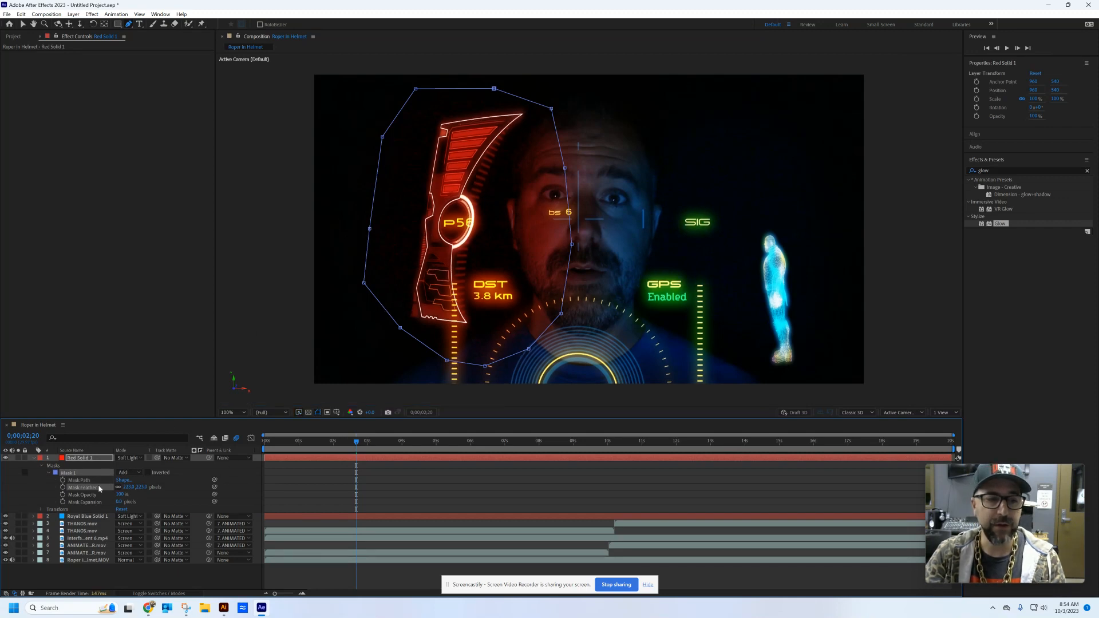
{"action": "left_click", "coordinate": [34, 458]}
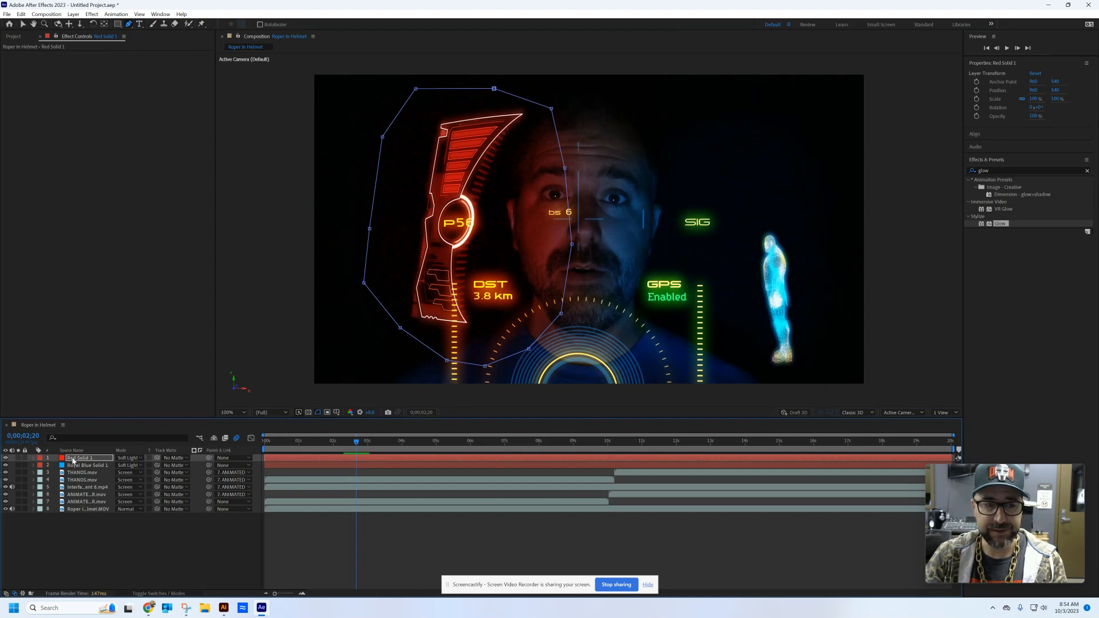
Lower the opacity of both the red solid and the blue solid to slightly above half strength
{"action": "key", "text": "t"}
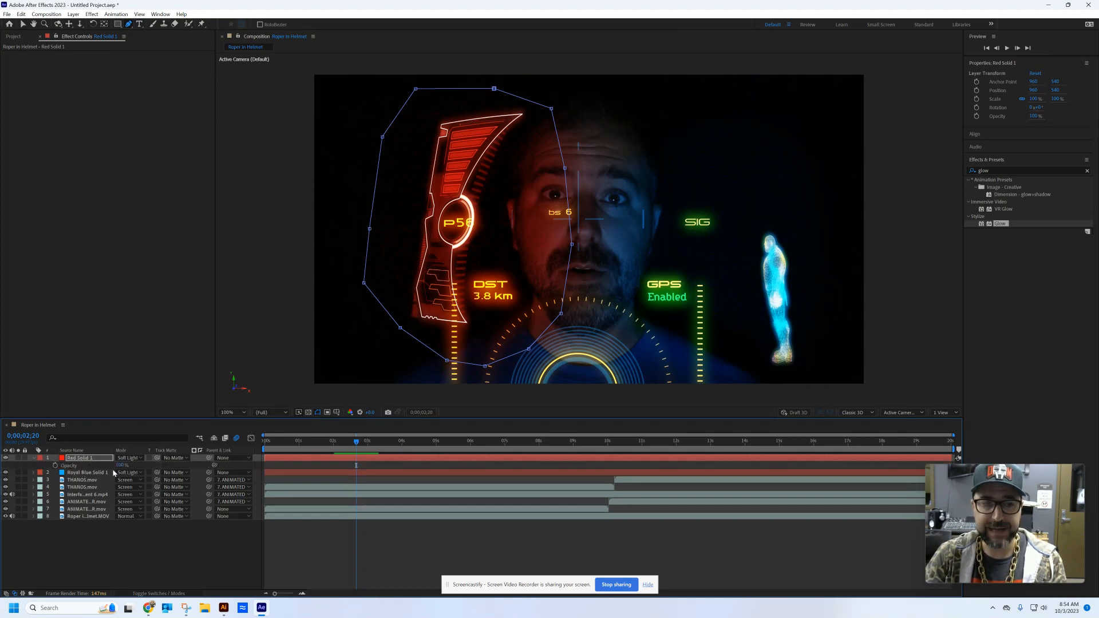
{"action": "left_click_drag", "start_coordinate": [120, 465], "coordinate": [98, 469]}
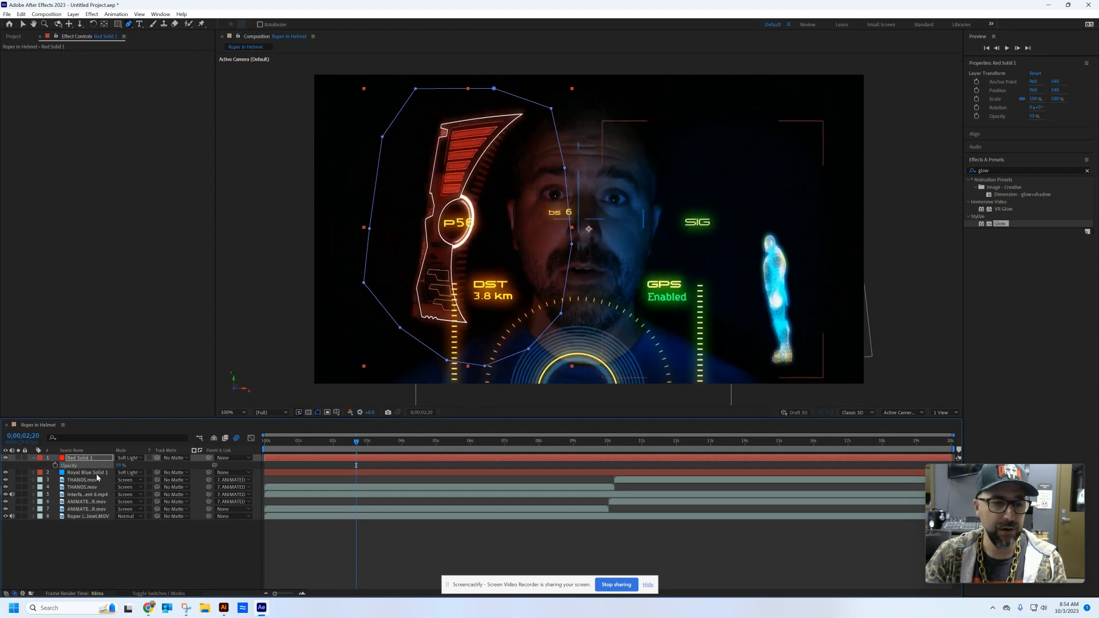
{"action": "left_click", "coordinate": [86, 473]}
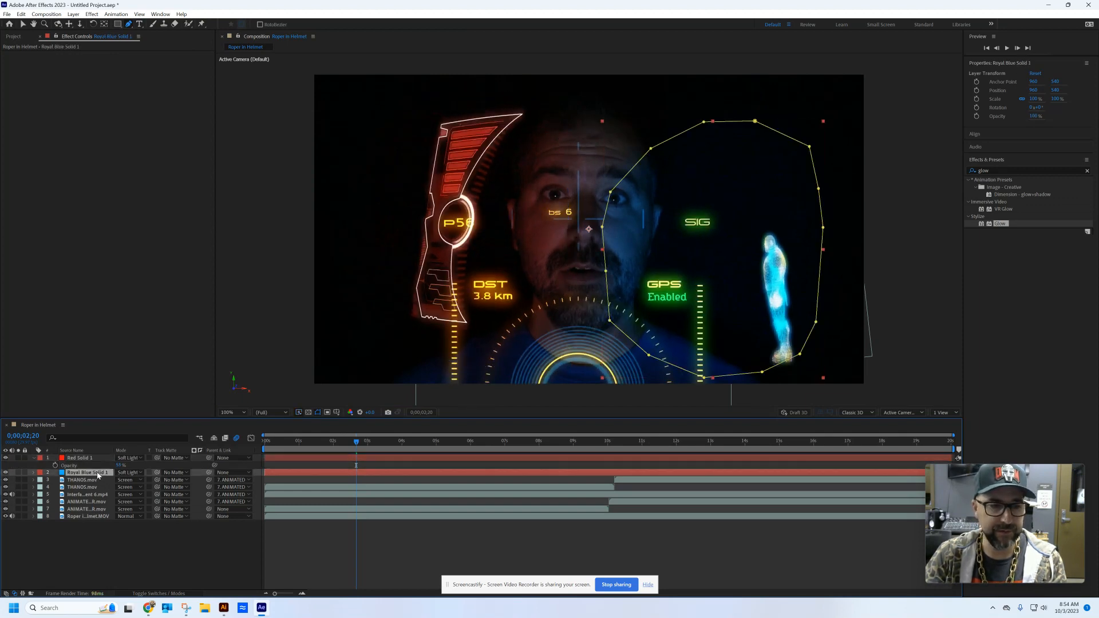
{"action": "key", "text": "t"}
{"action": "left_click_drag", "start_coordinate": [118, 483], "coordinate": [98, 481]}
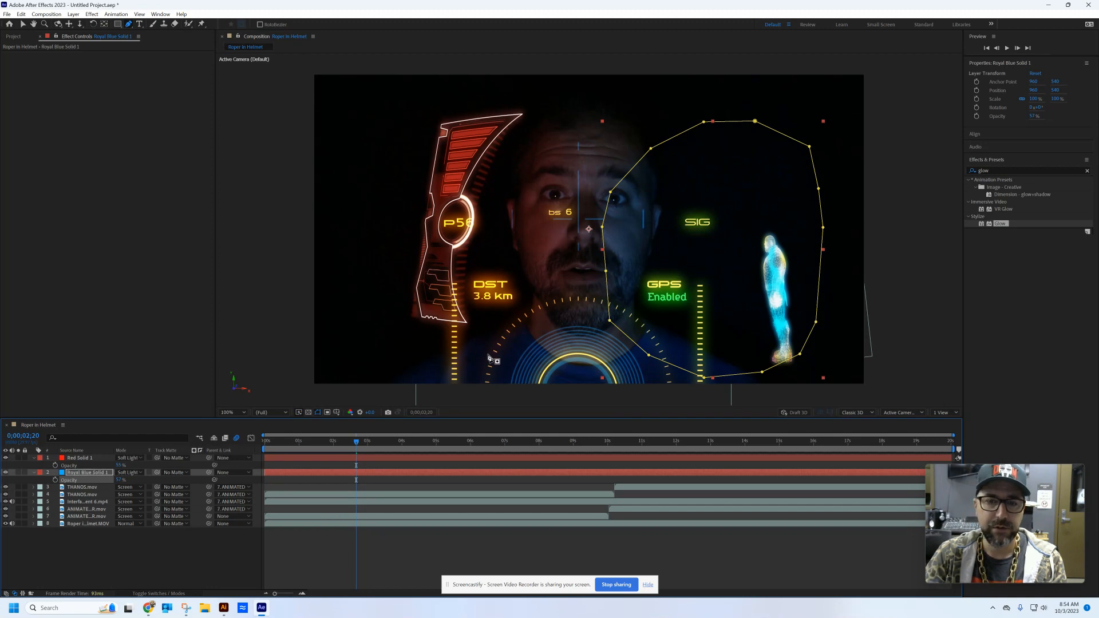
Deselect all layers, preview the red and blue face lighting from the composition start, and return to the first frame
{"action": "left_click", "coordinate": [23, 25]}
{"action": "left_click", "coordinate": [311, 242]}
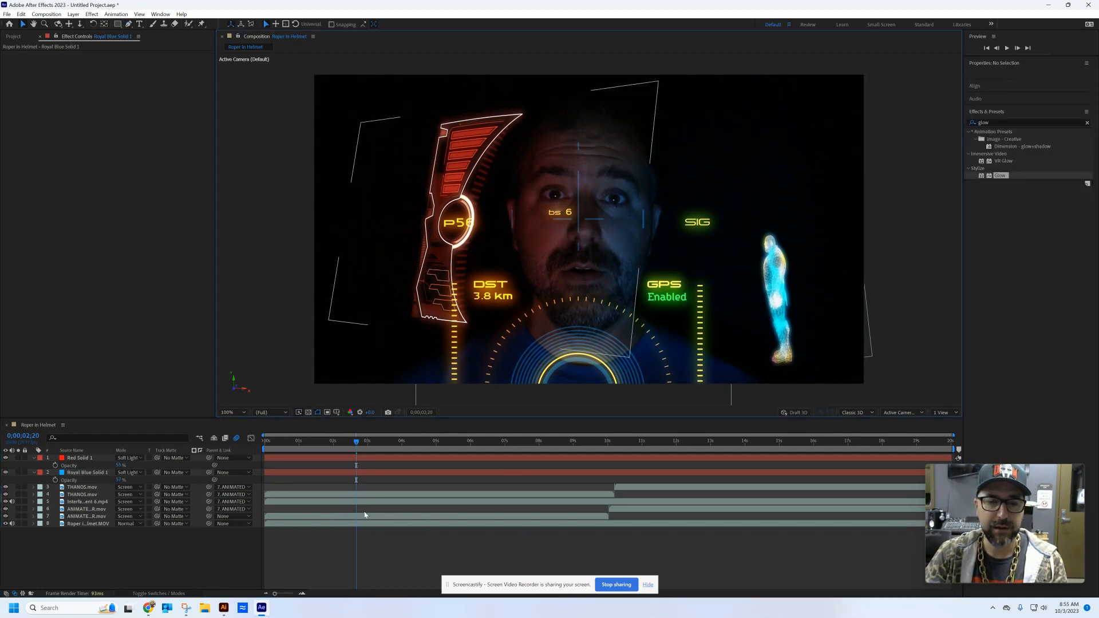
{"action": "left_click_drag", "start_coordinate": [347, 445], "coordinate": [254, 450]}
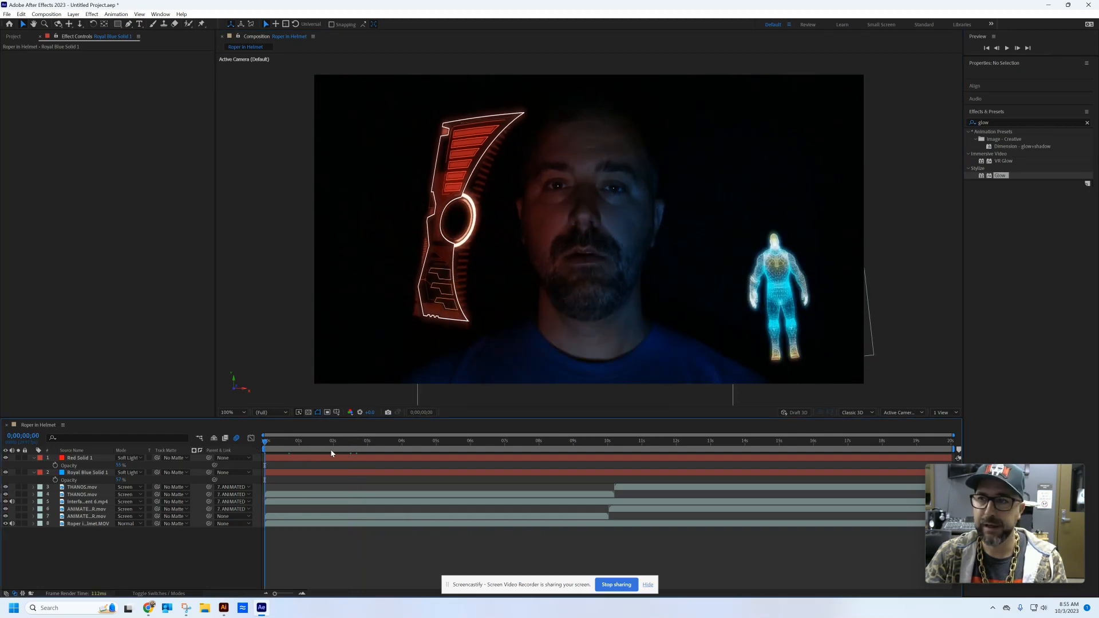
{"action": "key", "text": "space"}
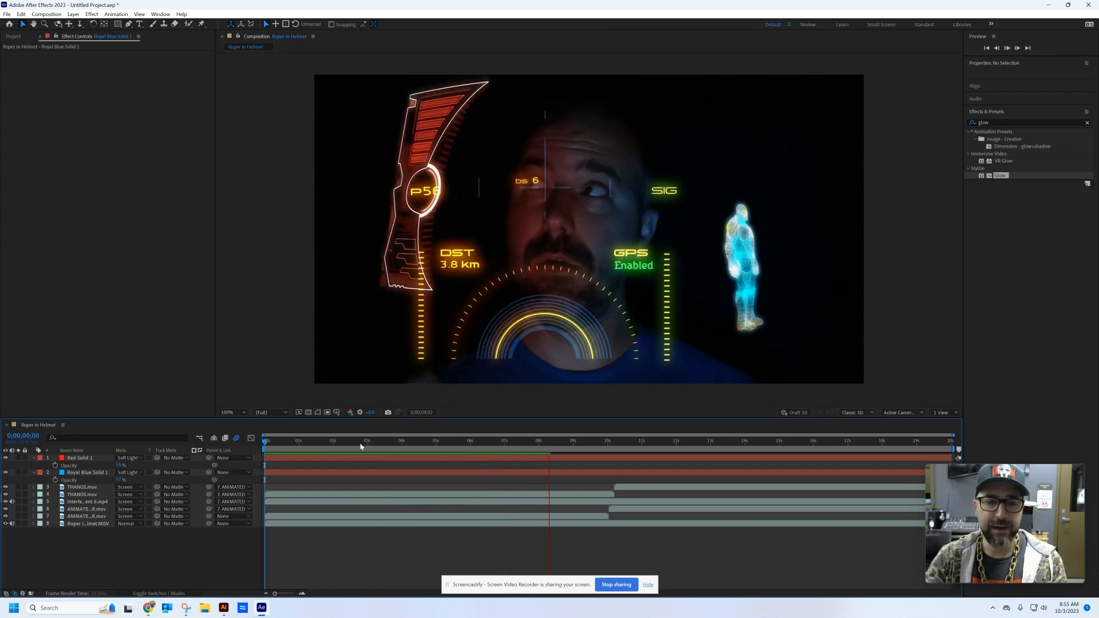
{"action": "key", "text": "space"}
{"action": "left_click_drag", "start_coordinate": [552, 445], "coordinate": [246, 447]}
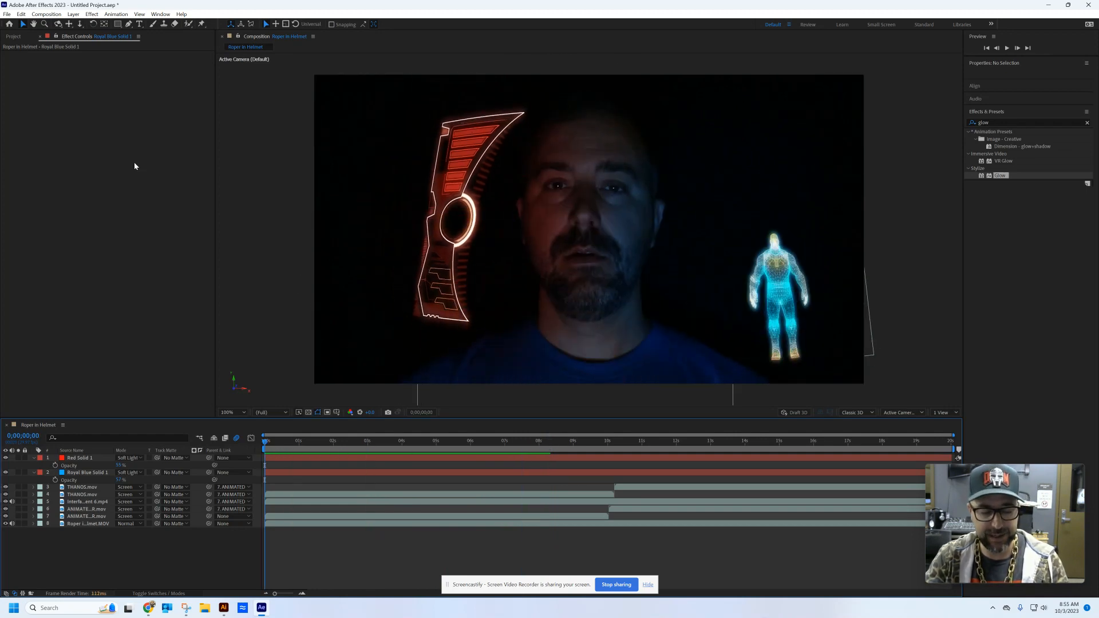
Save the project to the Desktop, naming it with the creator's surname followed by "HUD"
{"action": "key", "text": "ctrl+s"}
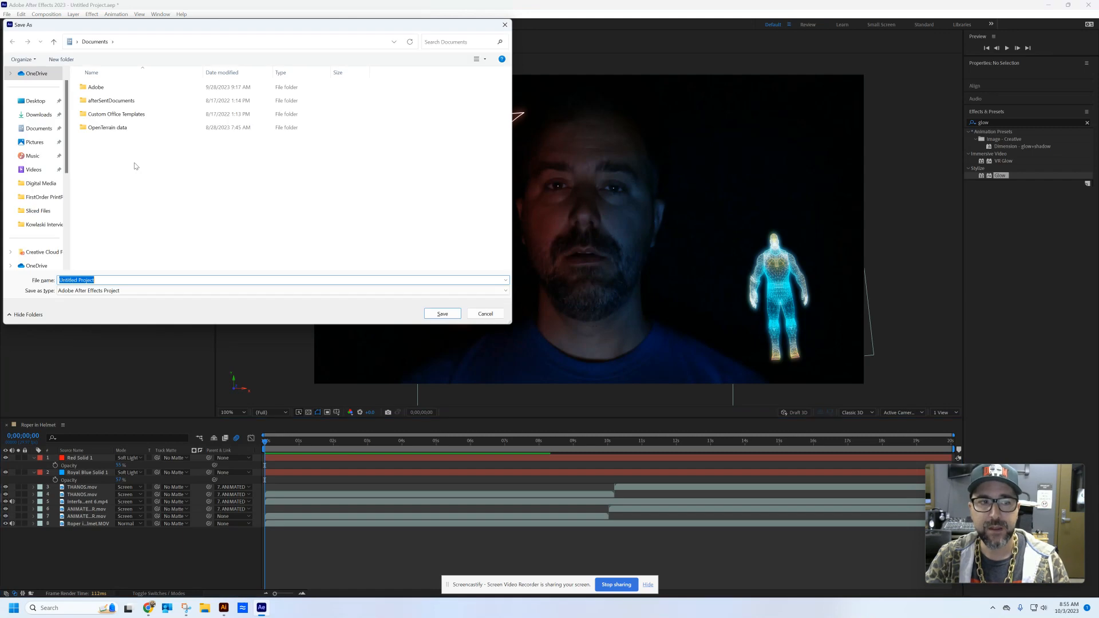
{"action": "left_click_drag", "start_coordinate": [251, 28], "coordinate": [476, 42]}
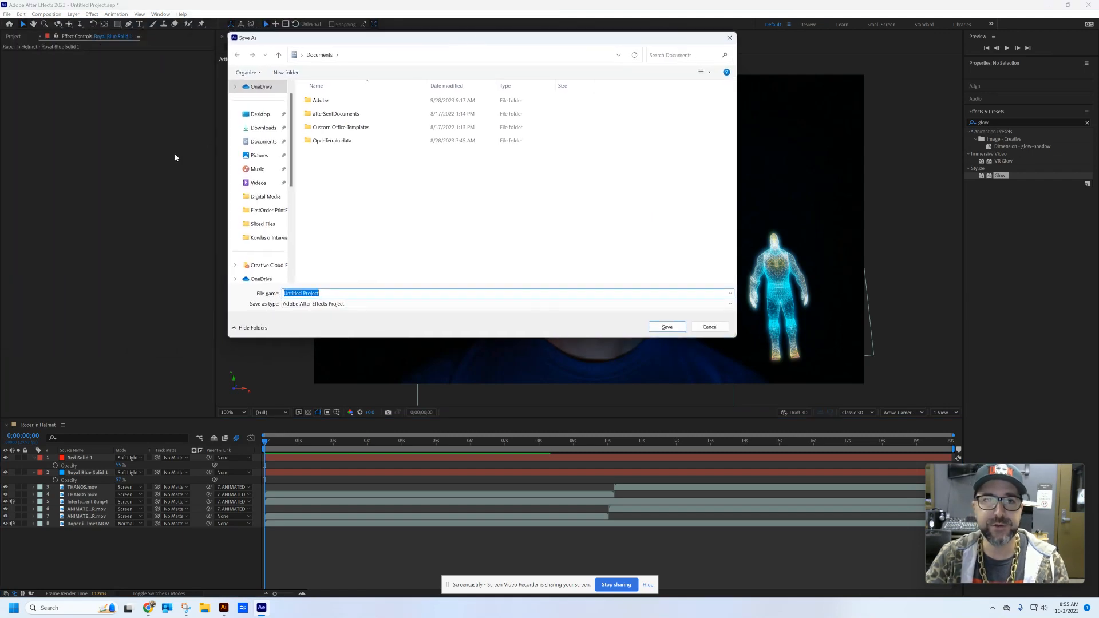
{"action": "left_click", "coordinate": [259, 114]}
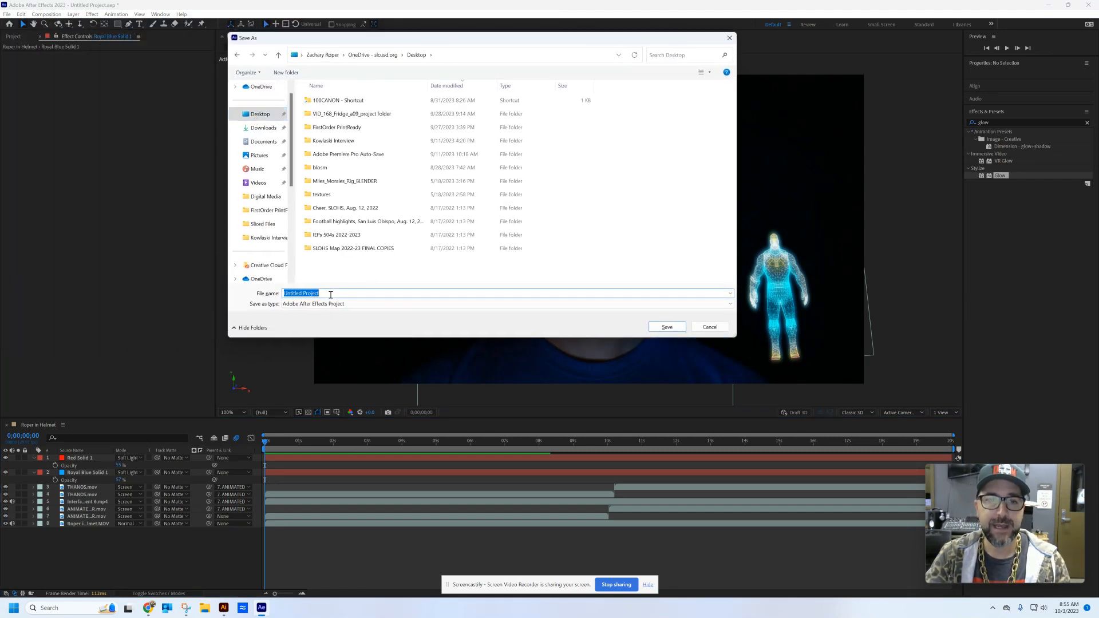
{"action": "type", "text": "Roper"}
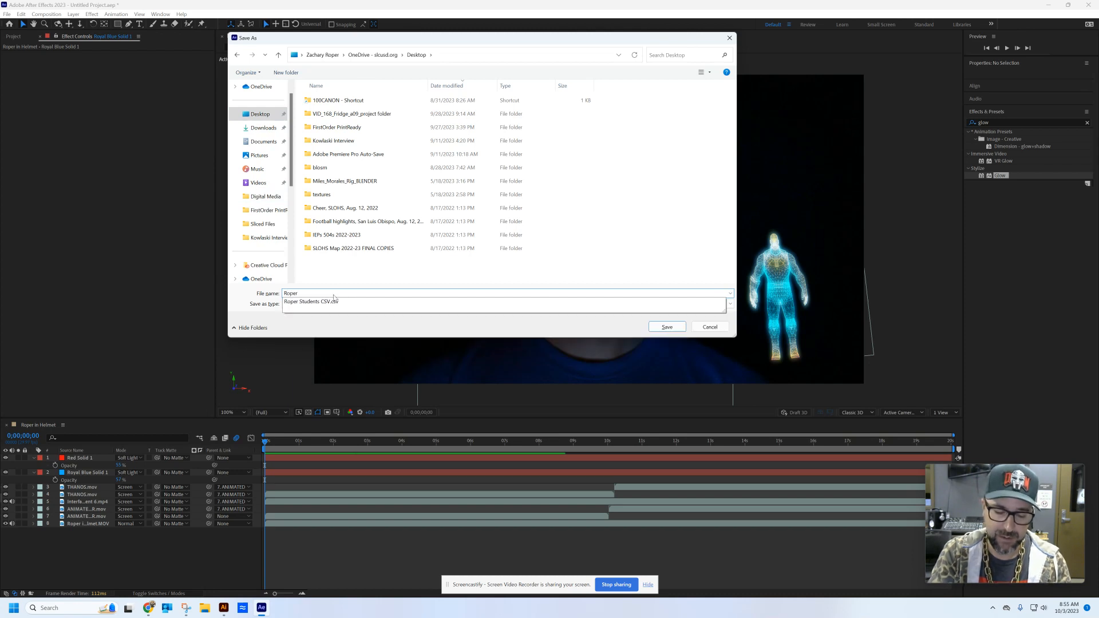
{"action": "type", "text": " HUD"}
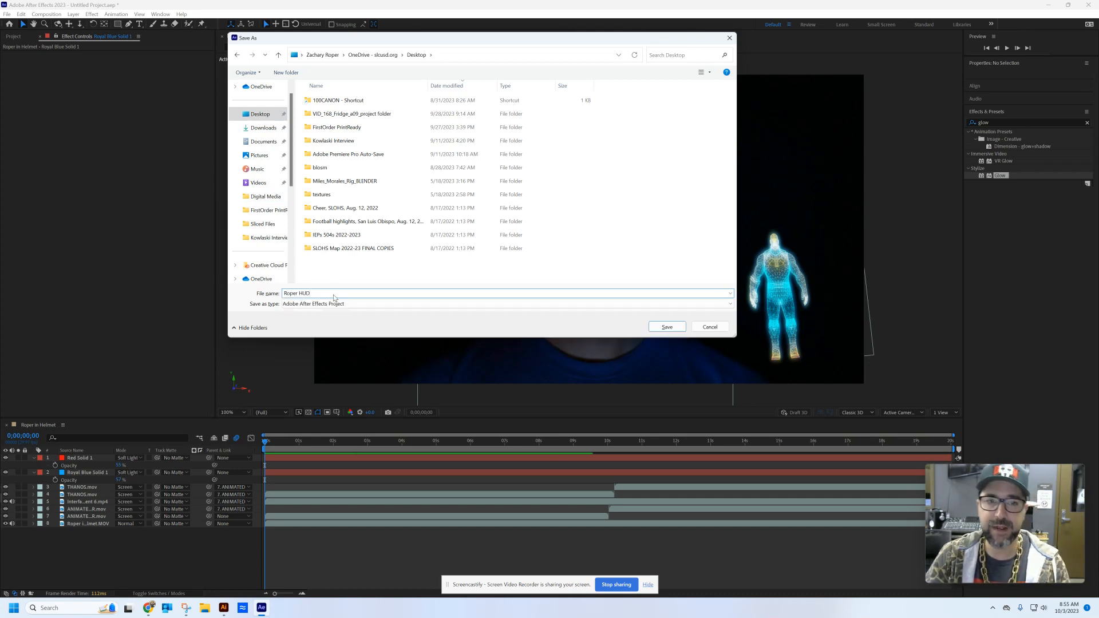
{"action": "left_click", "coordinate": [667, 327]}
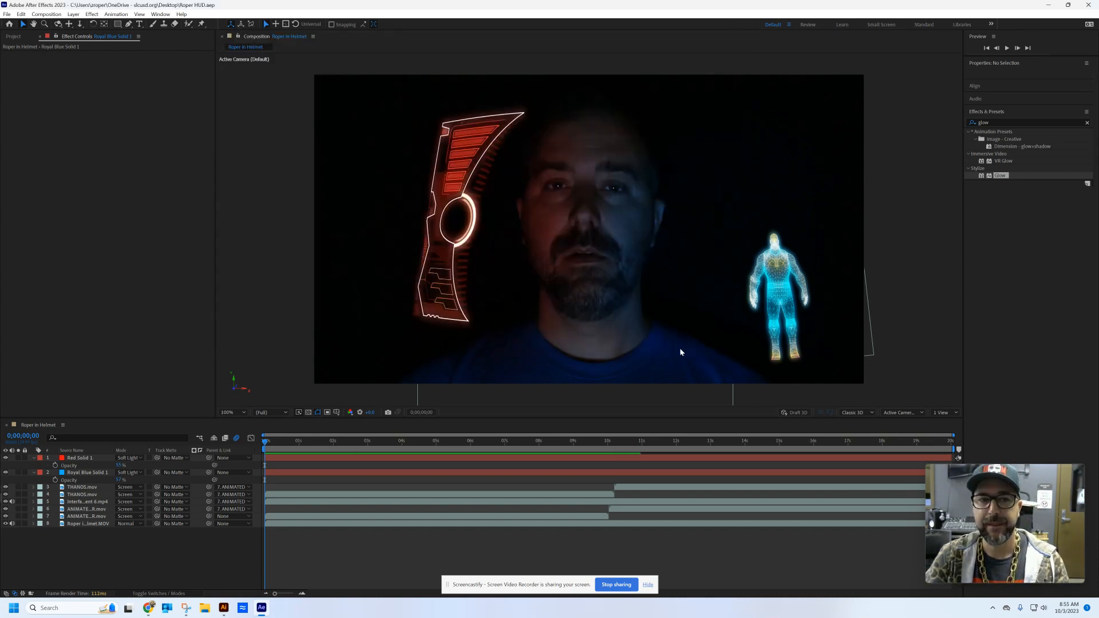